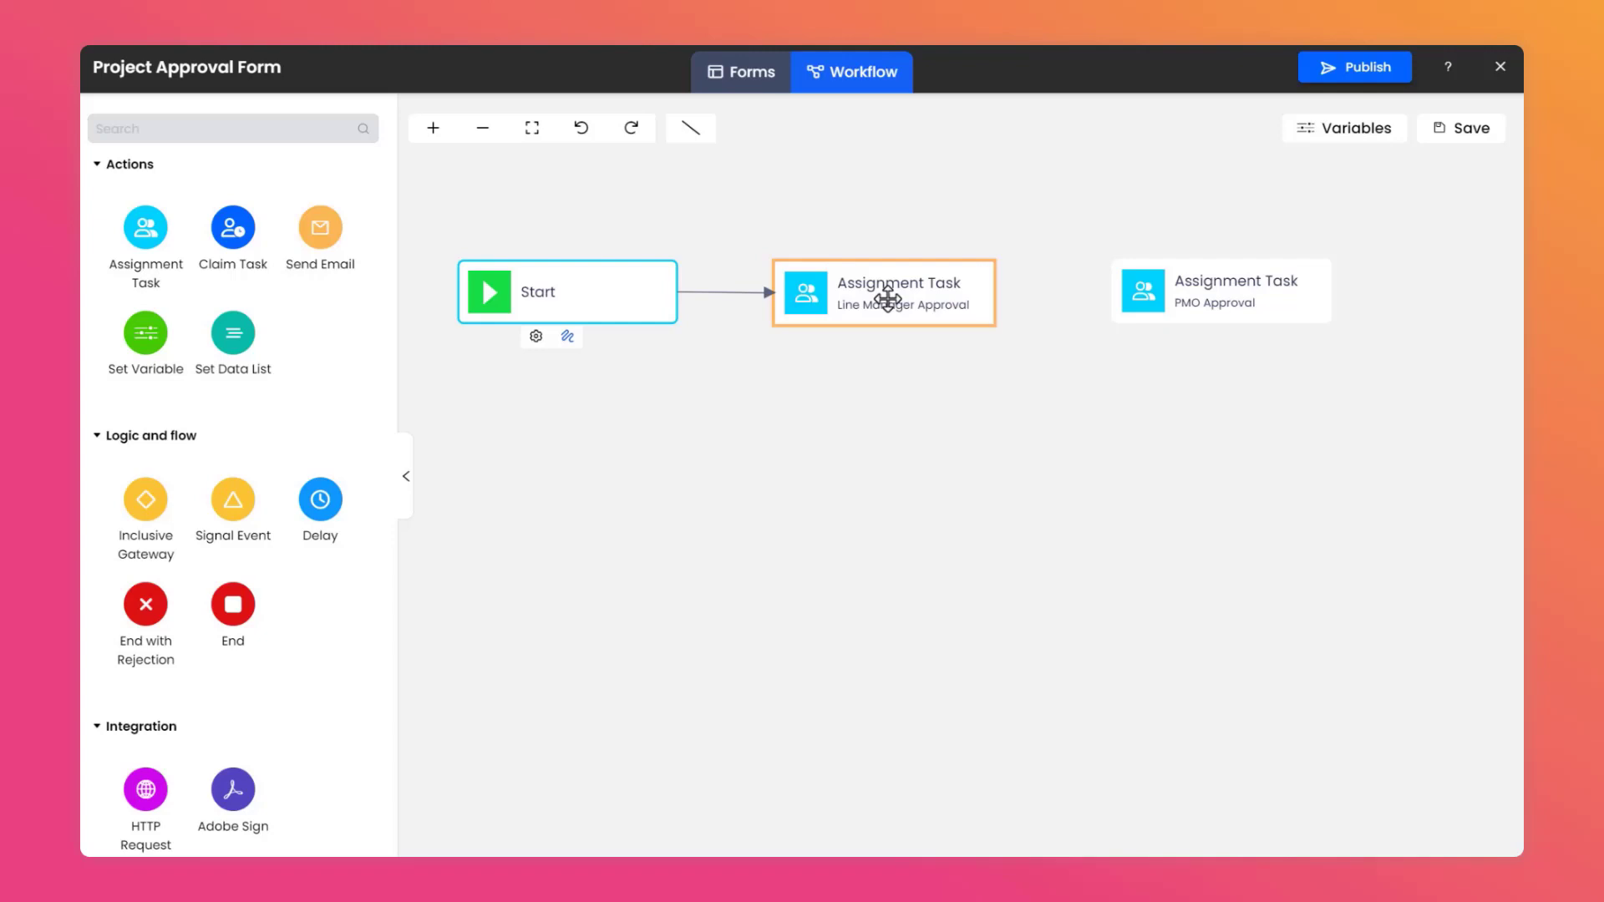
Step: Connect the Line Manager Approval task to the PMO Approval task with a sequence flow
{"action": "left_click", "coordinate": [908, 381]}
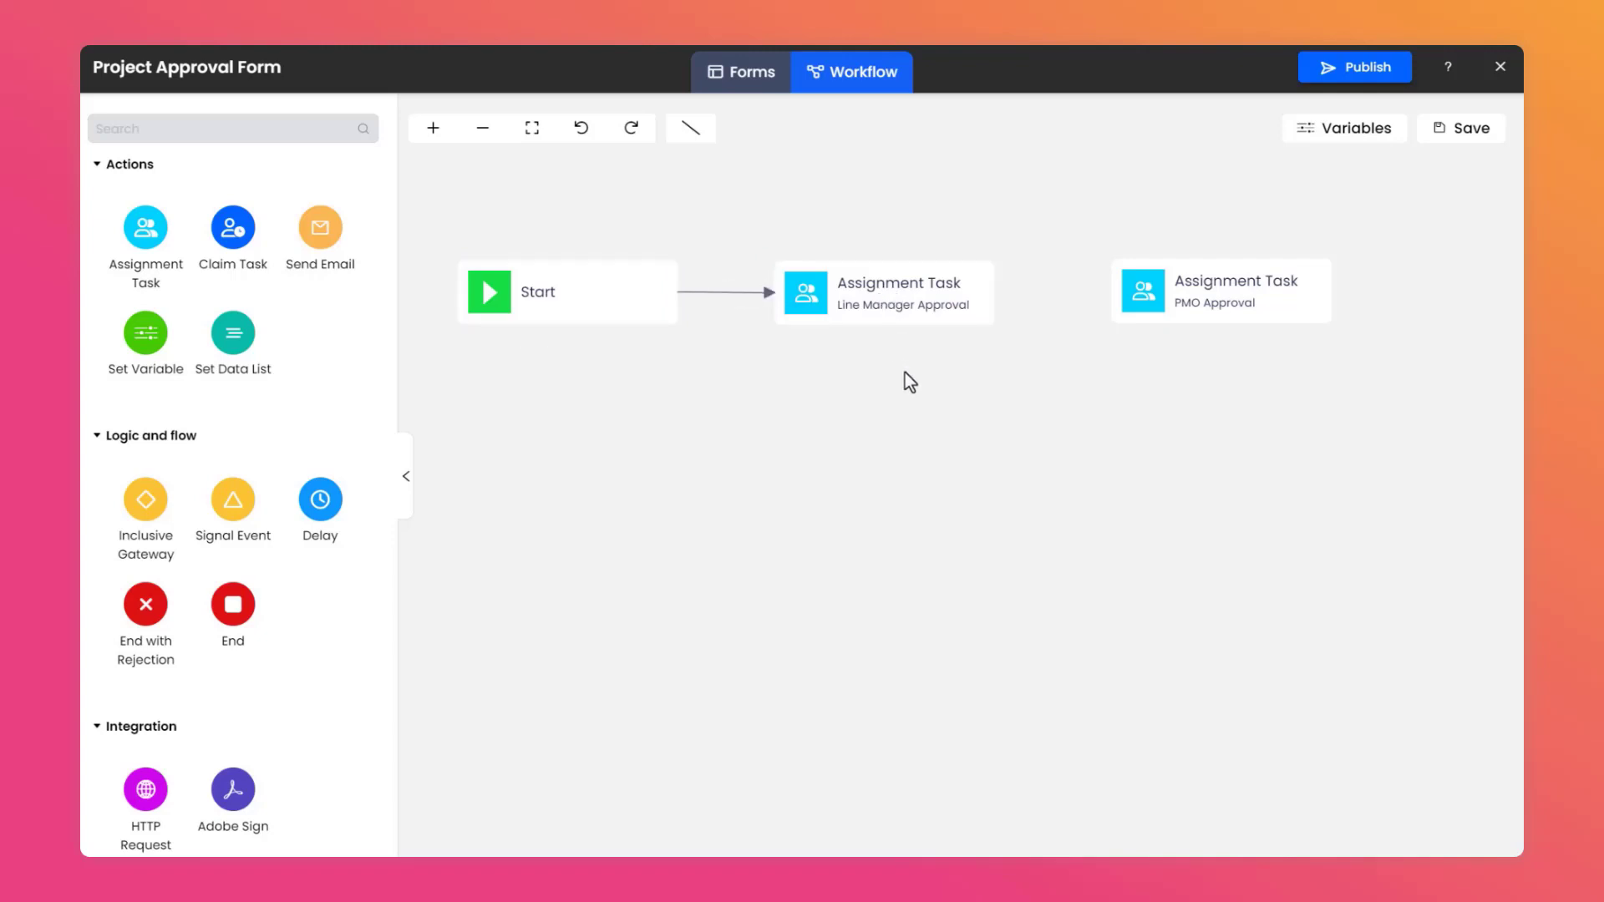
{"action": "mouse_move", "coordinate": [905, 373]}
{"action": "left_mouse_down"}
{"action": "mouse_move", "coordinate": [914, 315]}
{"action": "mouse_move", "coordinate": [1153, 292]}
{"action": "left_mouse_up"}
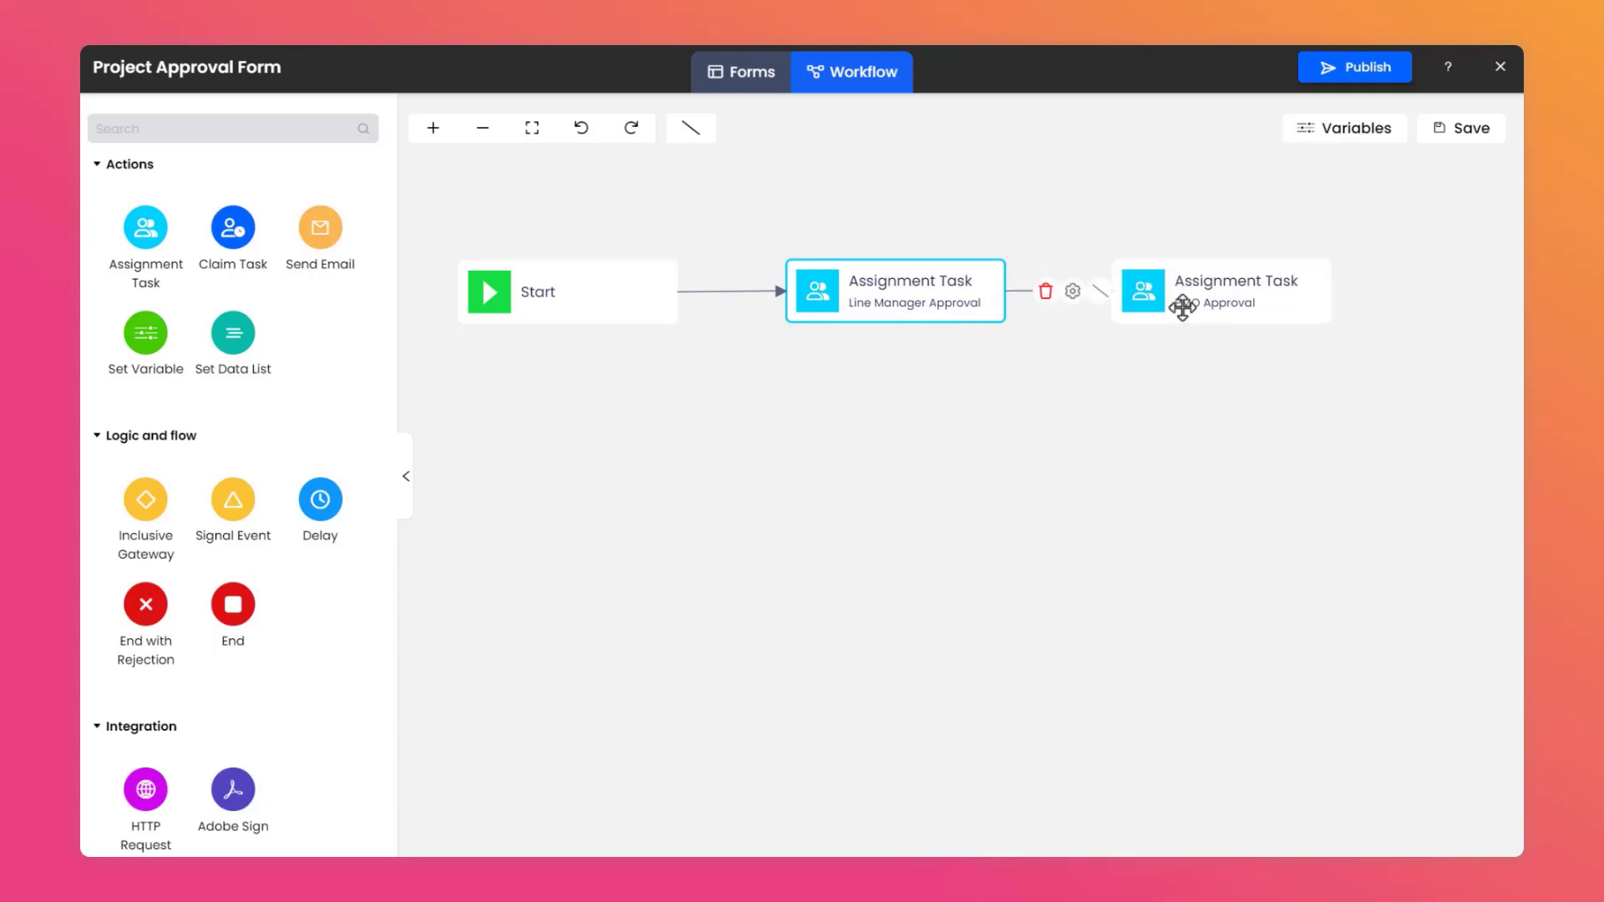
{"action": "left_click", "coordinate": [1127, 434]}
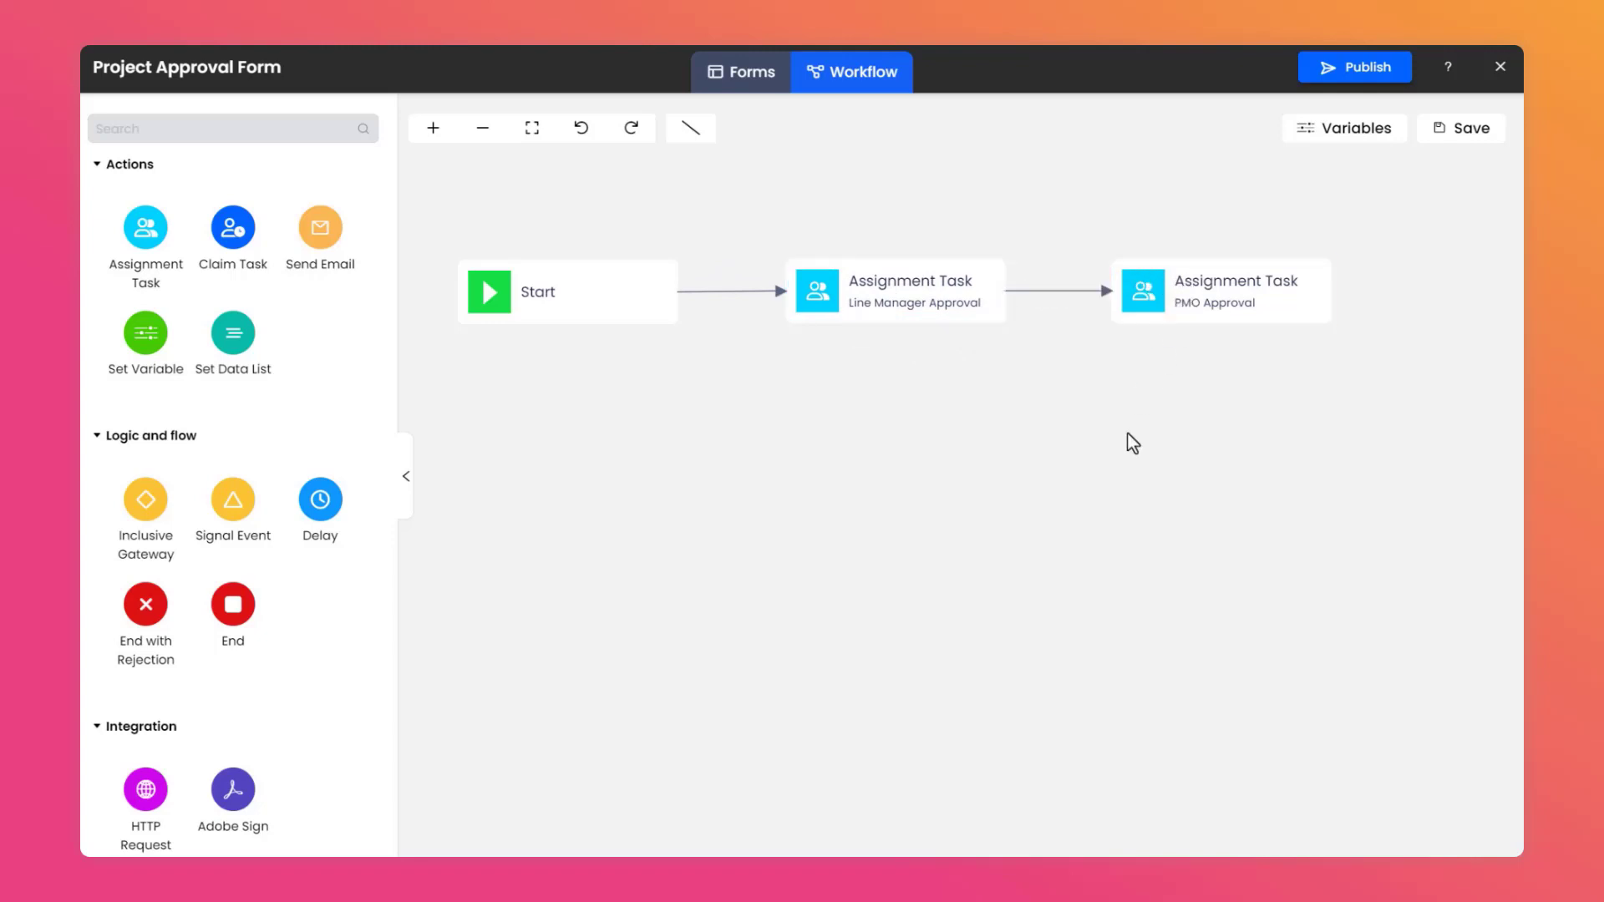
Step: Add an End with Rejection action below the Line Manager Approval task and connect the task to it
{"action": "left_click_drag", "start_coordinate": [146, 614], "coordinate": [420, 608]}
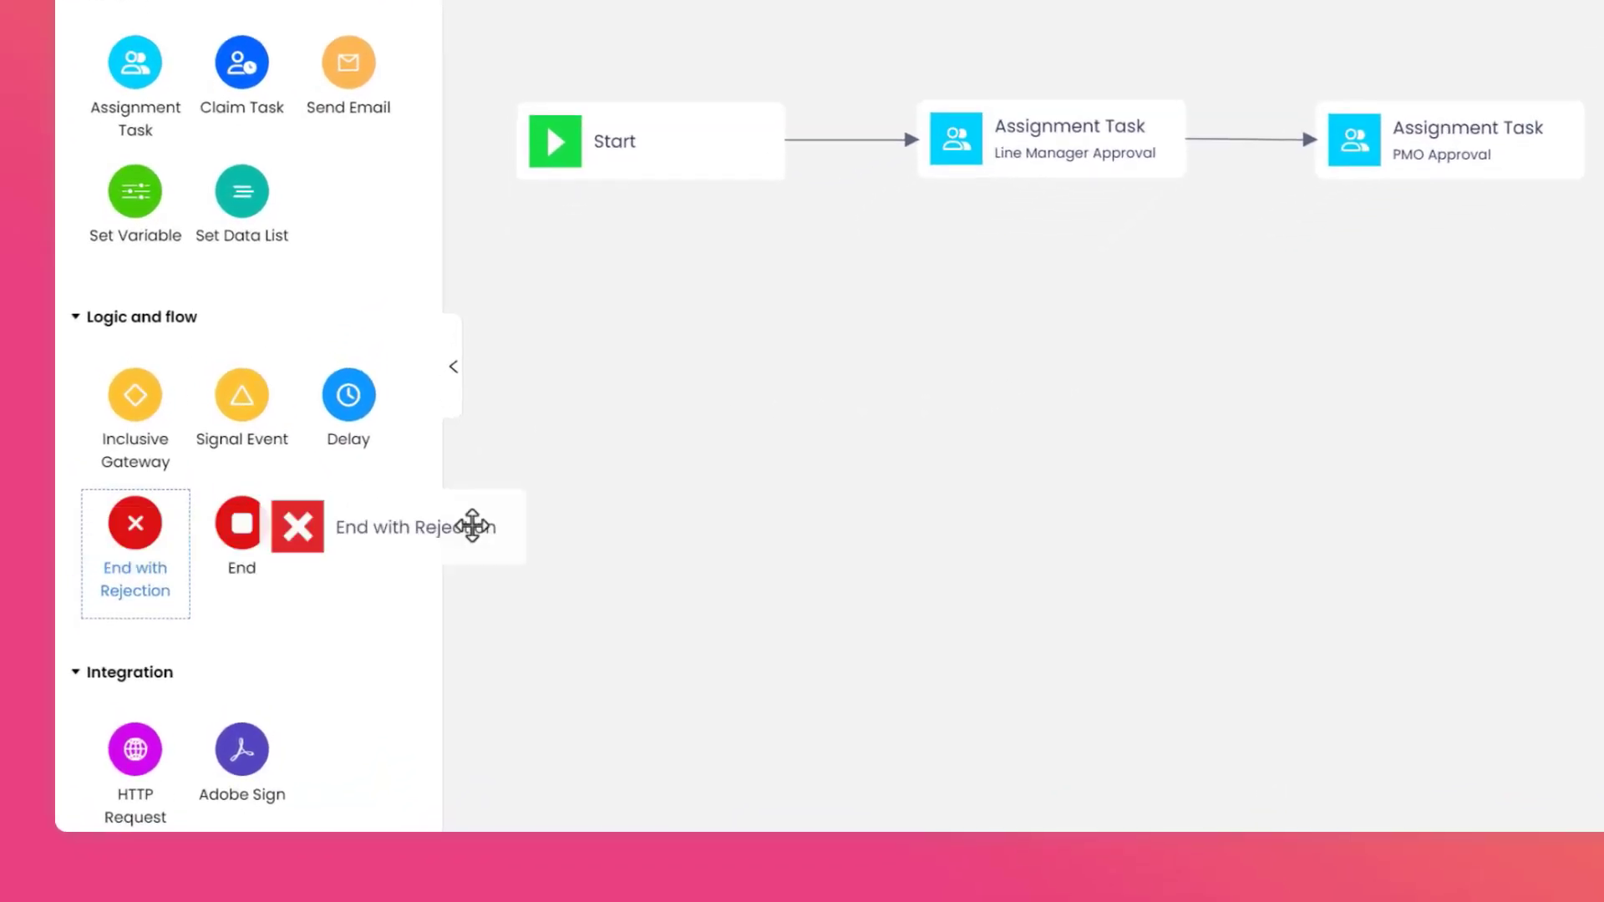
{"action": "left_click_drag", "start_coordinate": [472, 526], "coordinate": [1054, 387]}
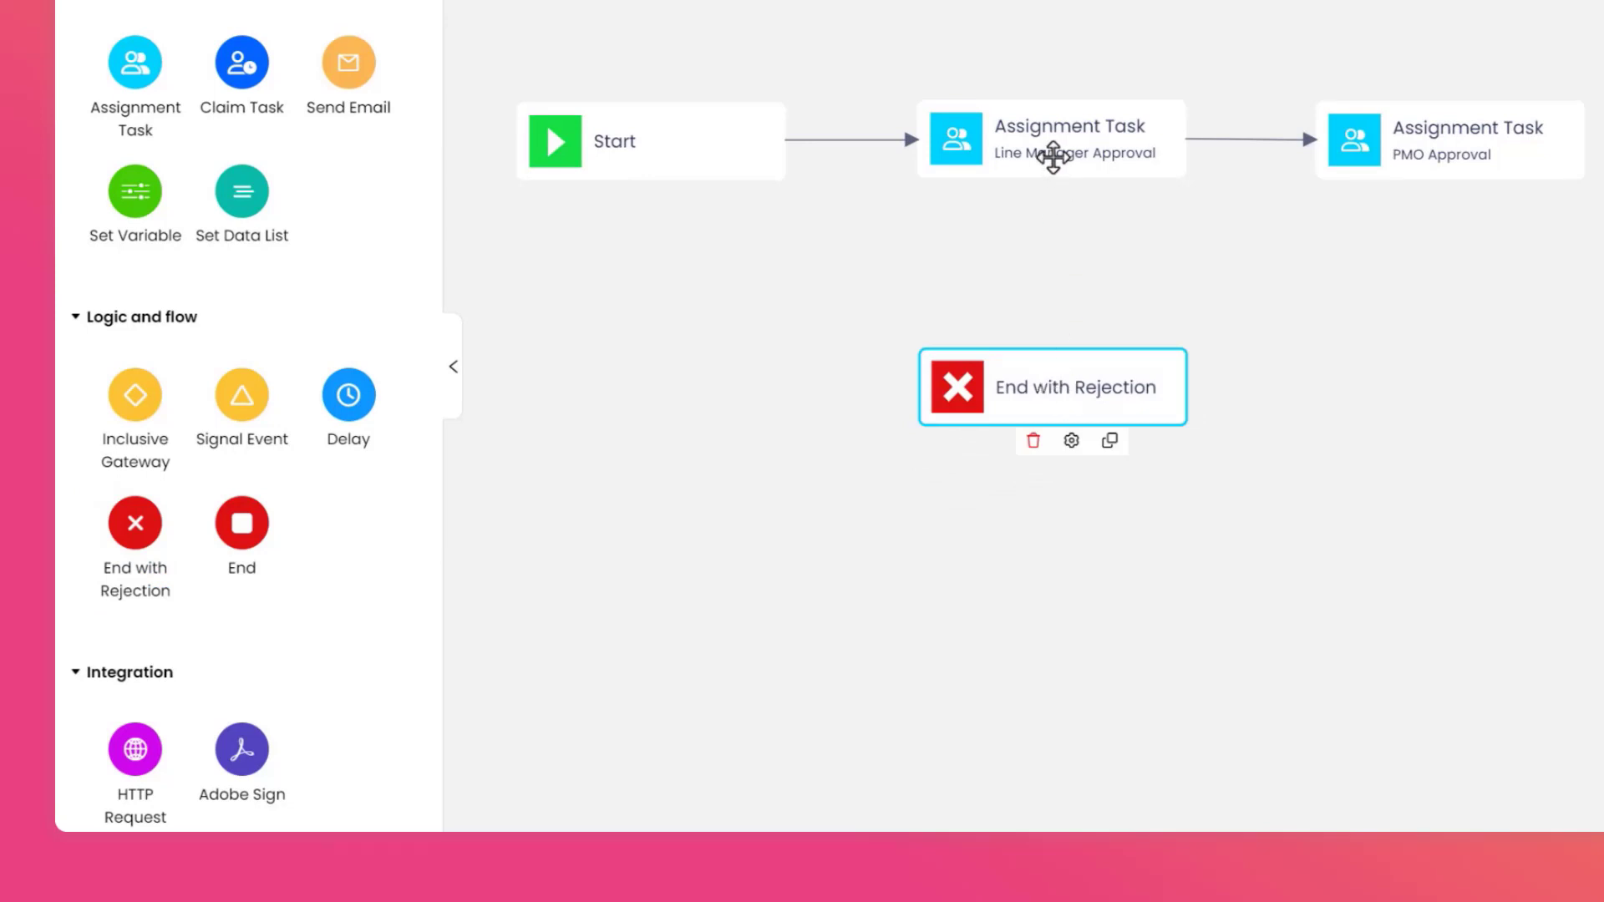
{"action": "left_click", "coordinate": [1053, 153]}
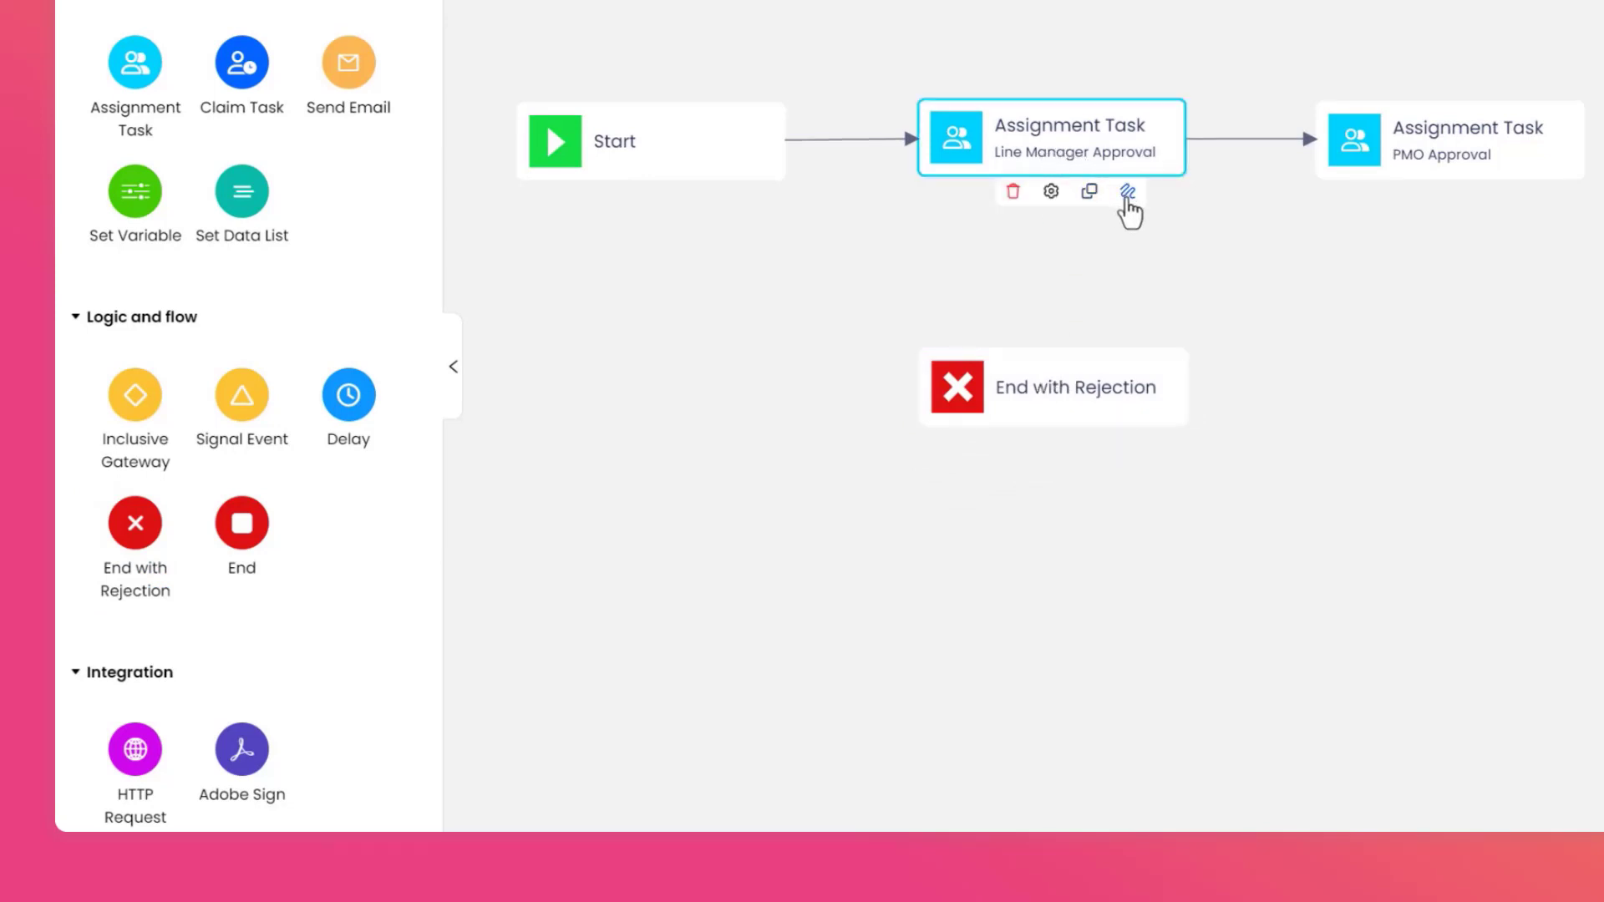
{"action": "left_click_drag", "start_coordinate": [1128, 191], "coordinate": [1052, 368]}
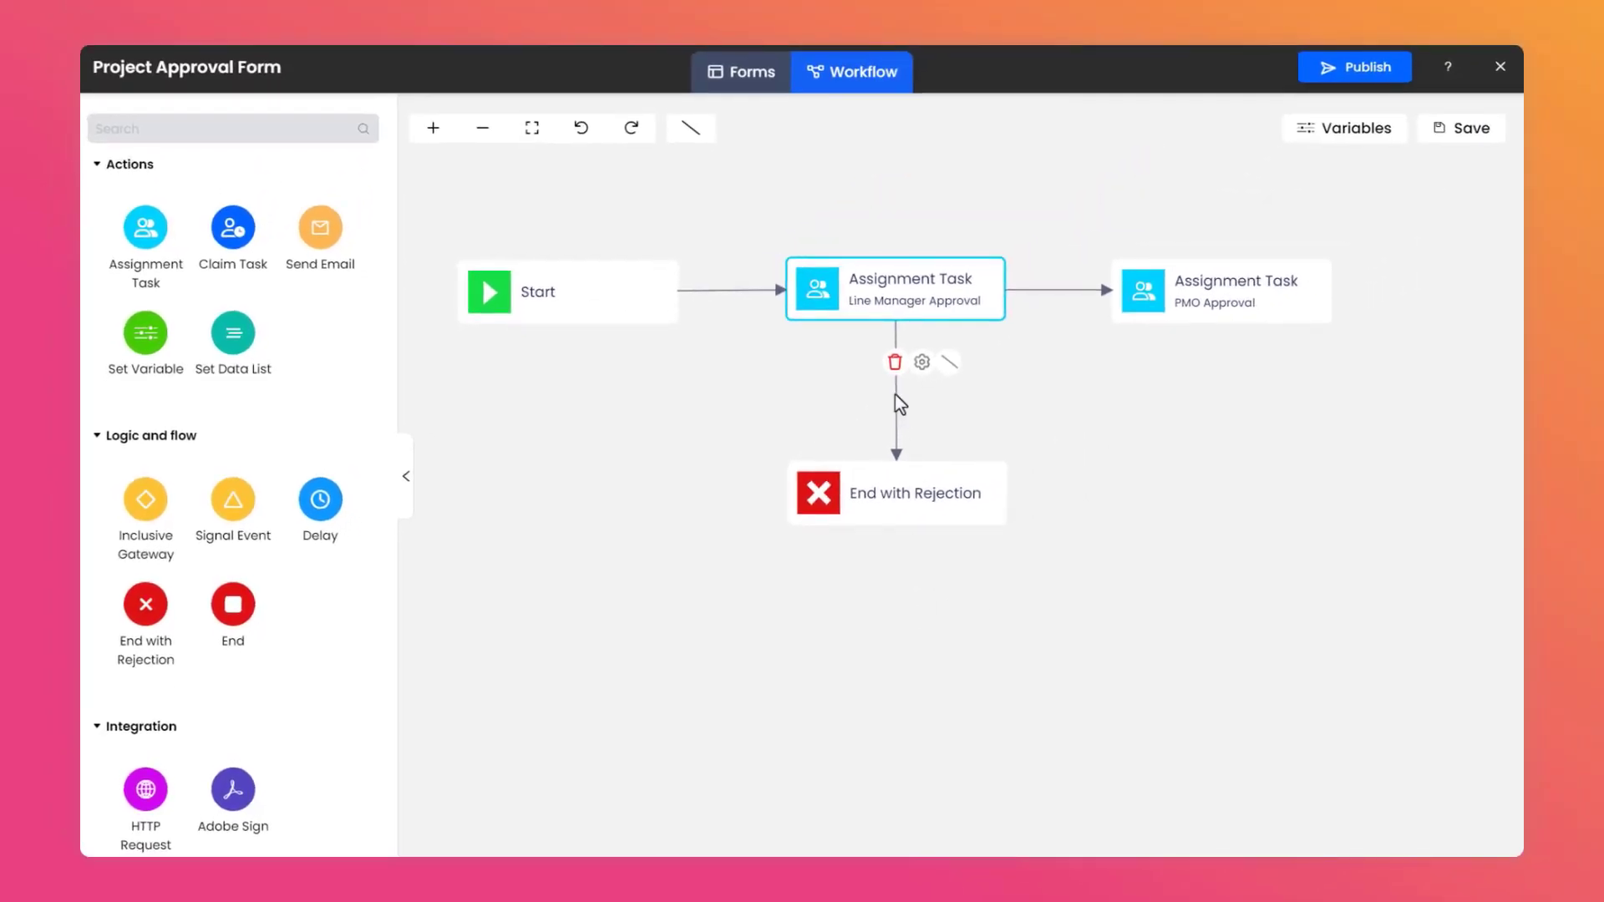
Step: Name the flow from Line Manager Approval to End with Rejection "Rejection"
{"action": "left_click", "coordinate": [896, 394]}
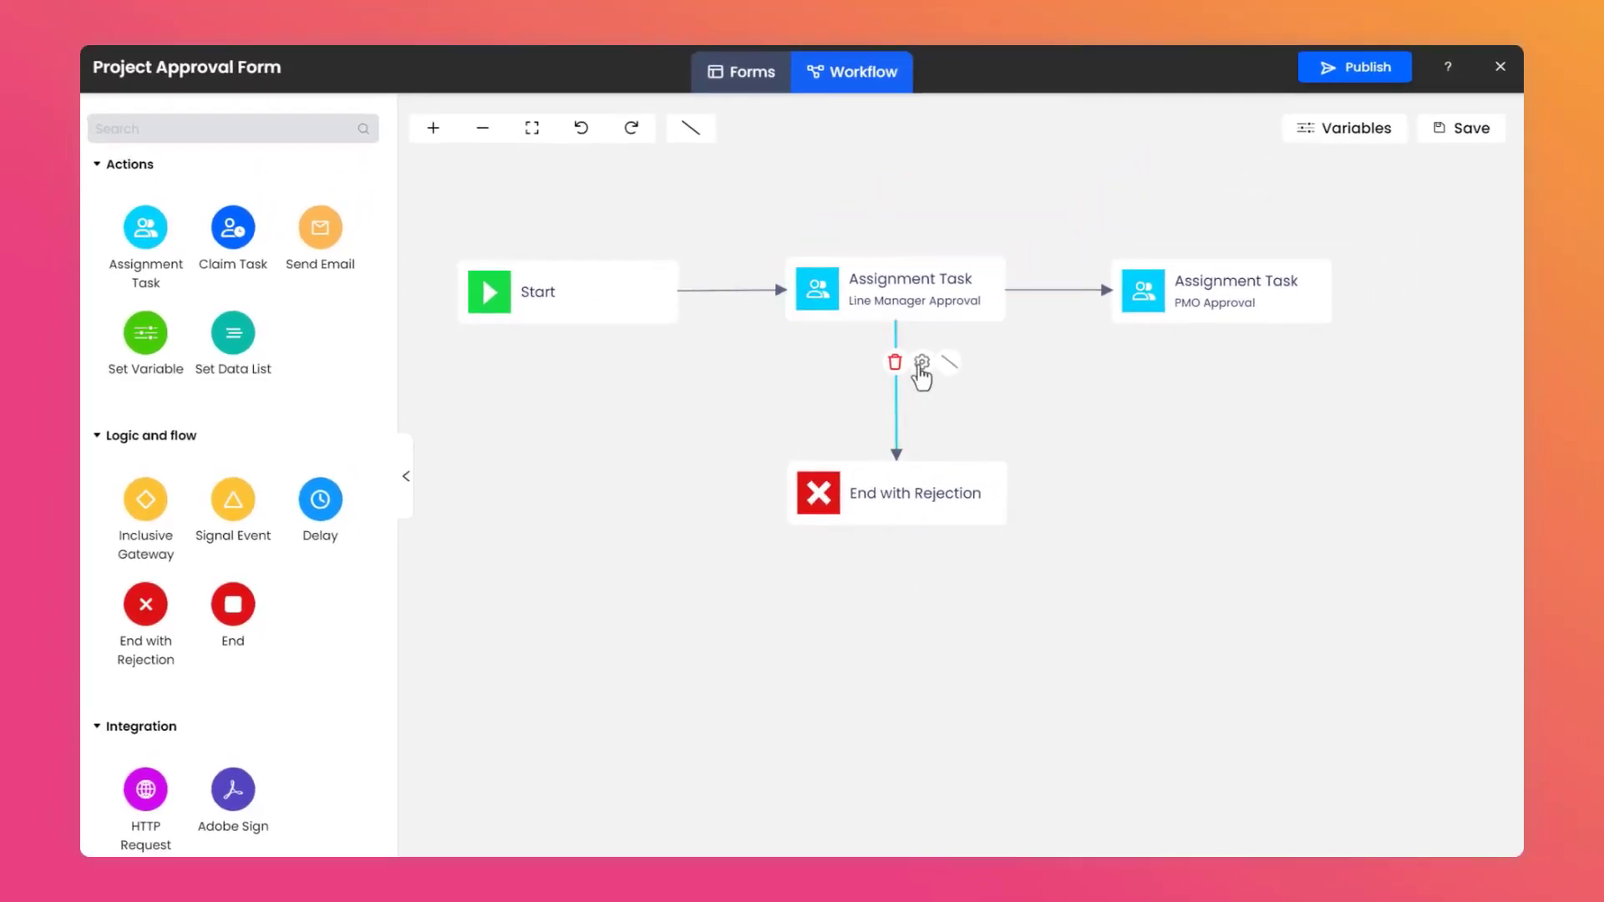
{"action": "left_click", "coordinate": [922, 364]}
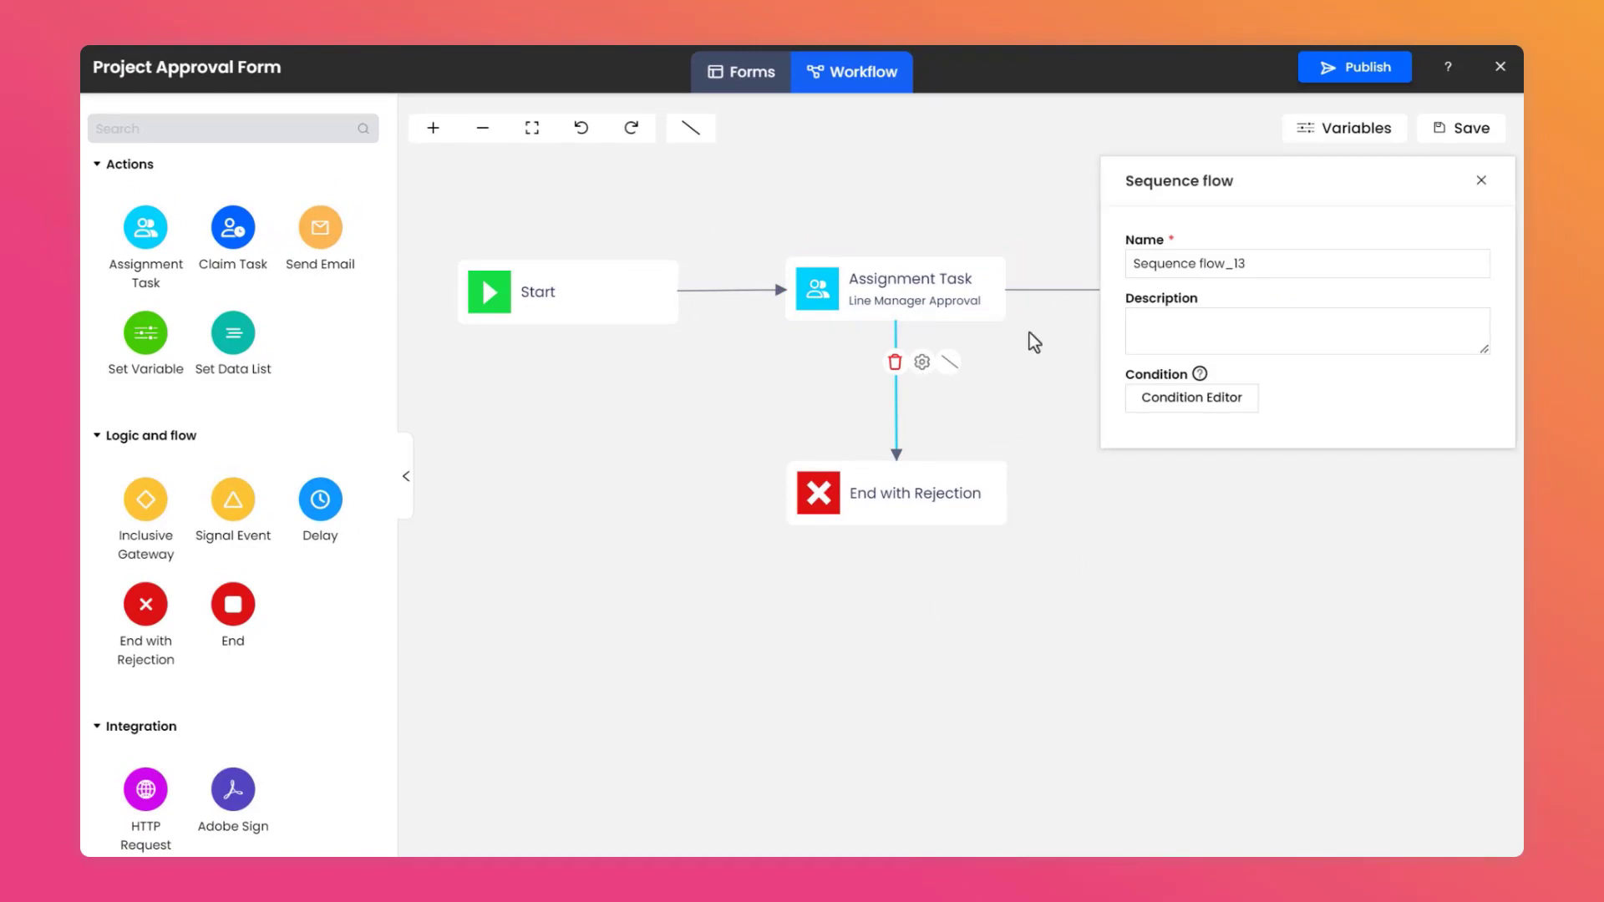
{"action": "left_click", "coordinate": [1248, 265]}
{"action": "left_click_drag", "start_coordinate": [1254, 276], "coordinate": [1132, 271]}
{"action": "type", "text": "Rejection"}
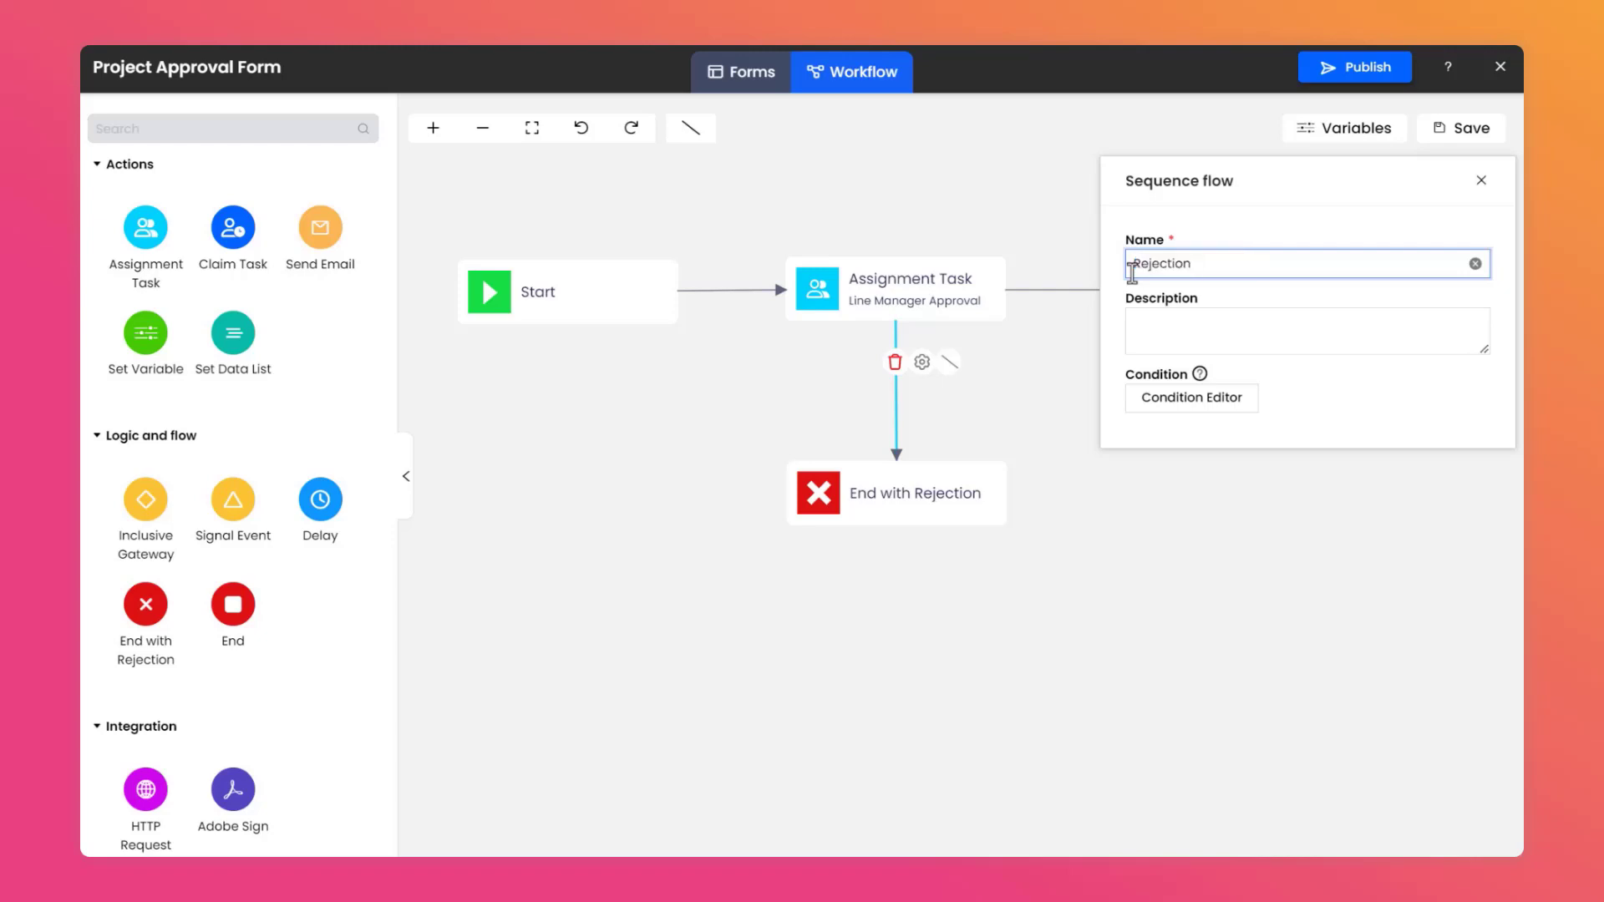
Step: Add and save a Rejected outcome condition on the Rejection flow
{"action": "left_click", "coordinate": [1186, 414]}
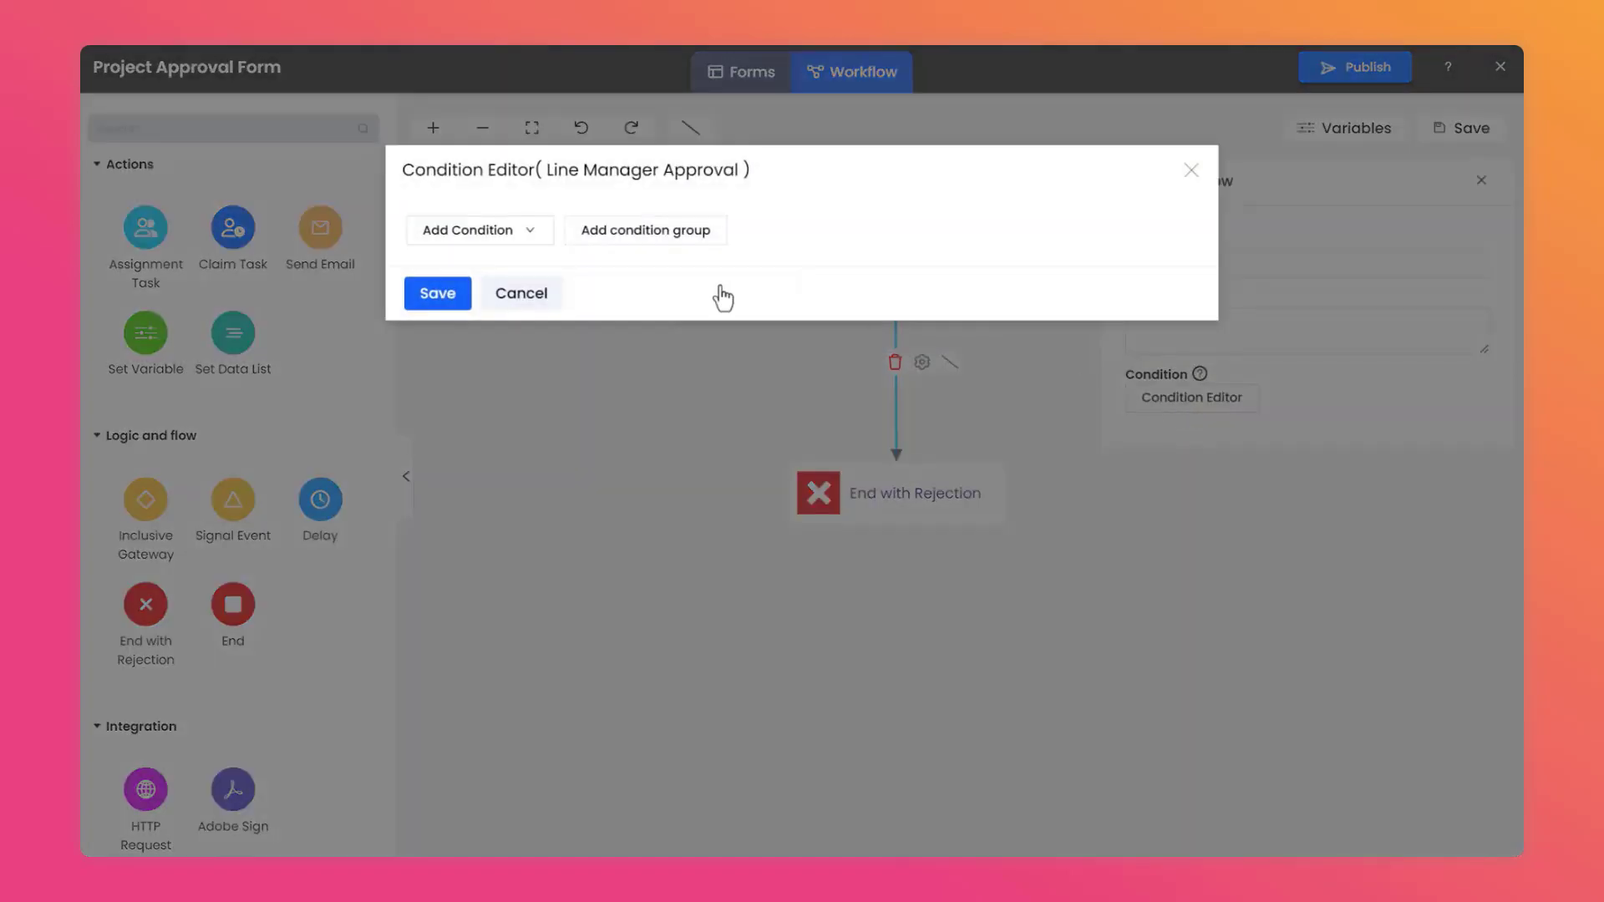
{"action": "left_click", "coordinate": [537, 238]}
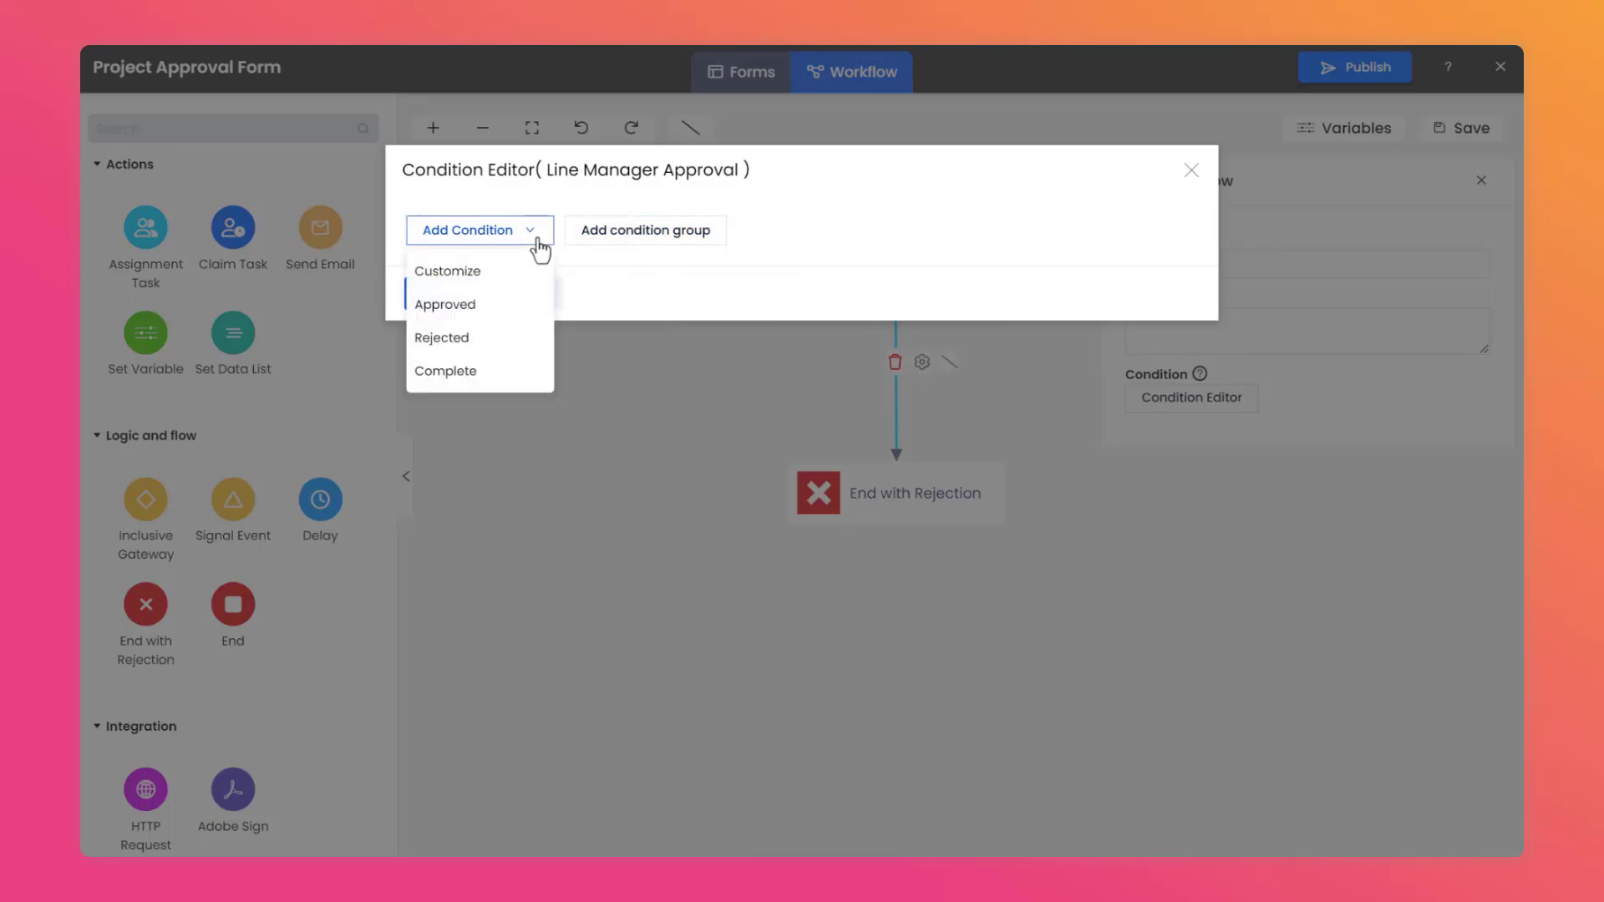
{"action": "left_click", "coordinate": [529, 338]}
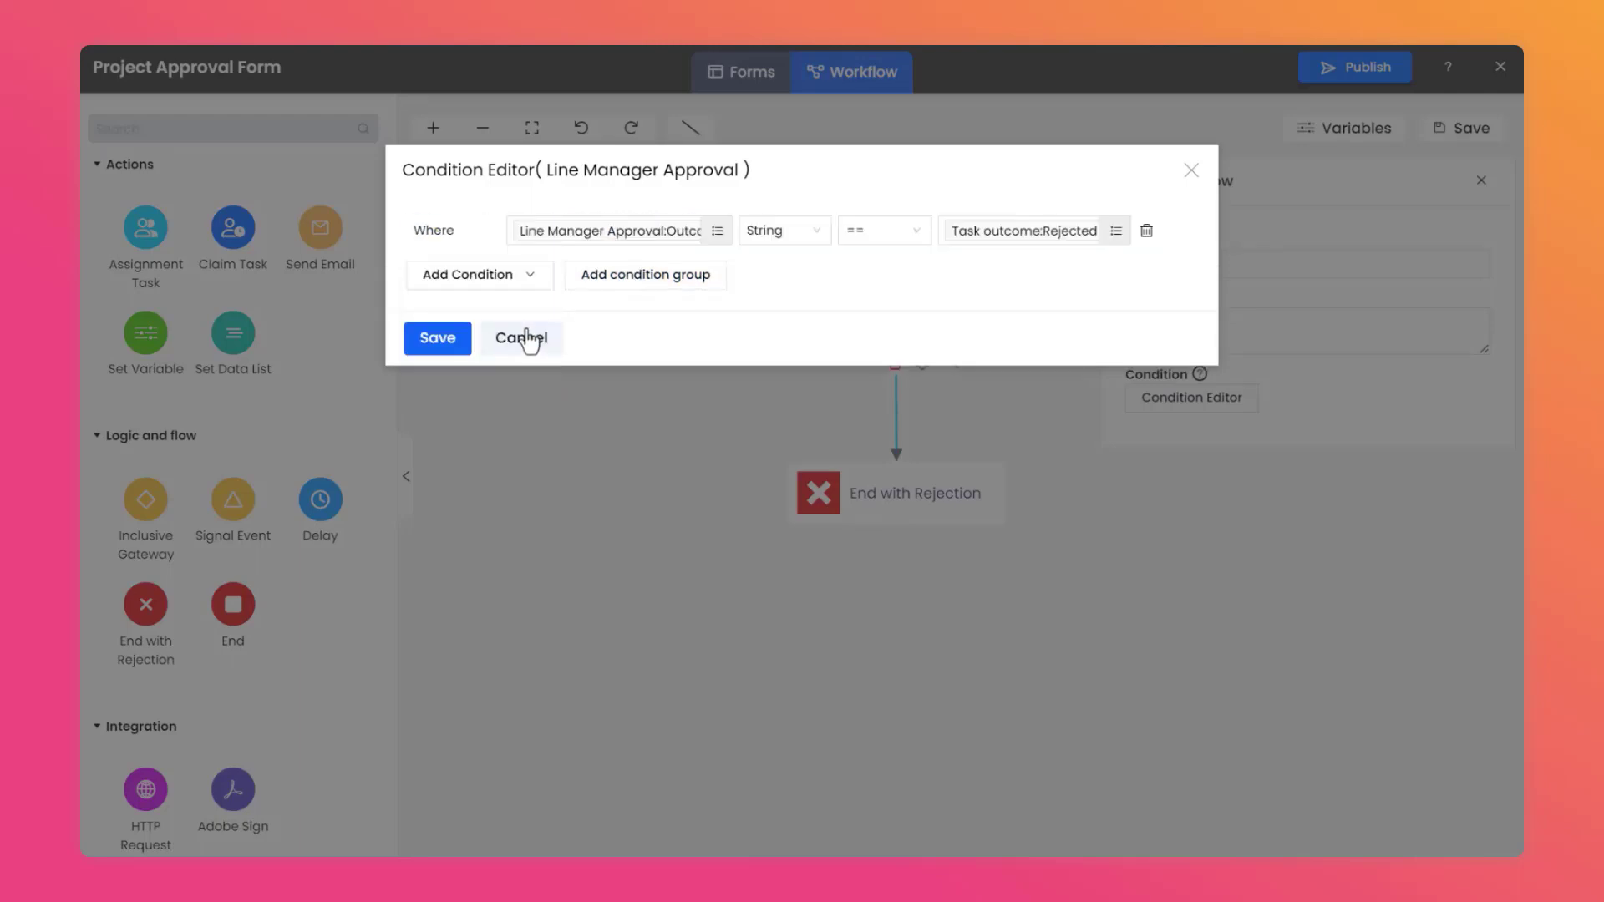
{"action": "left_click", "coordinate": [460, 351]}
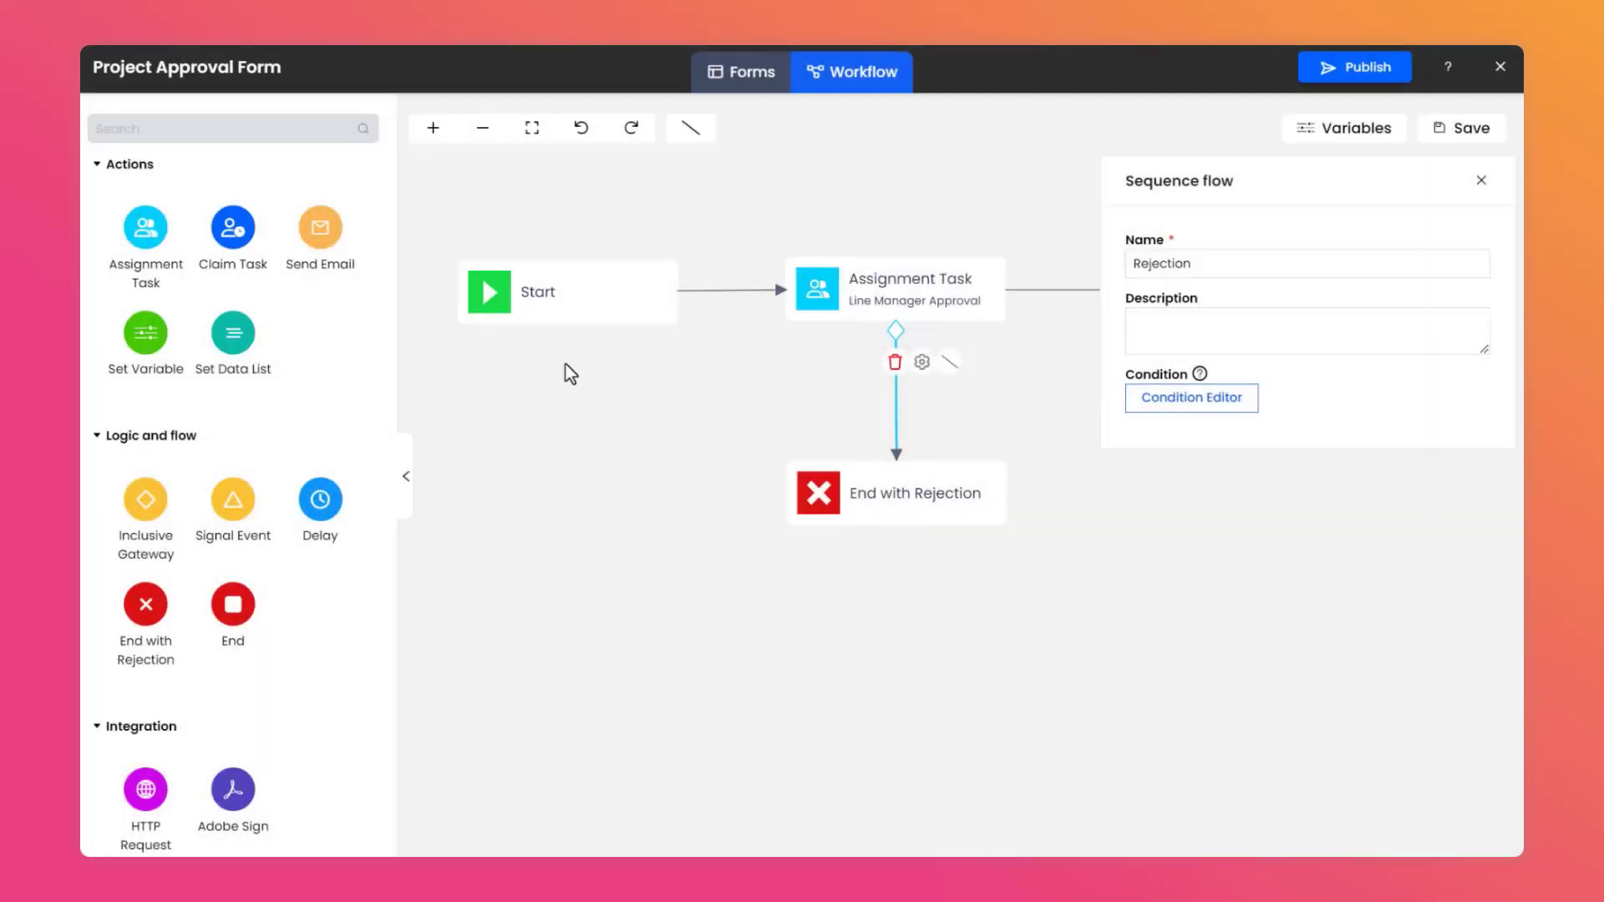
{"action": "left_click", "coordinate": [566, 365]}
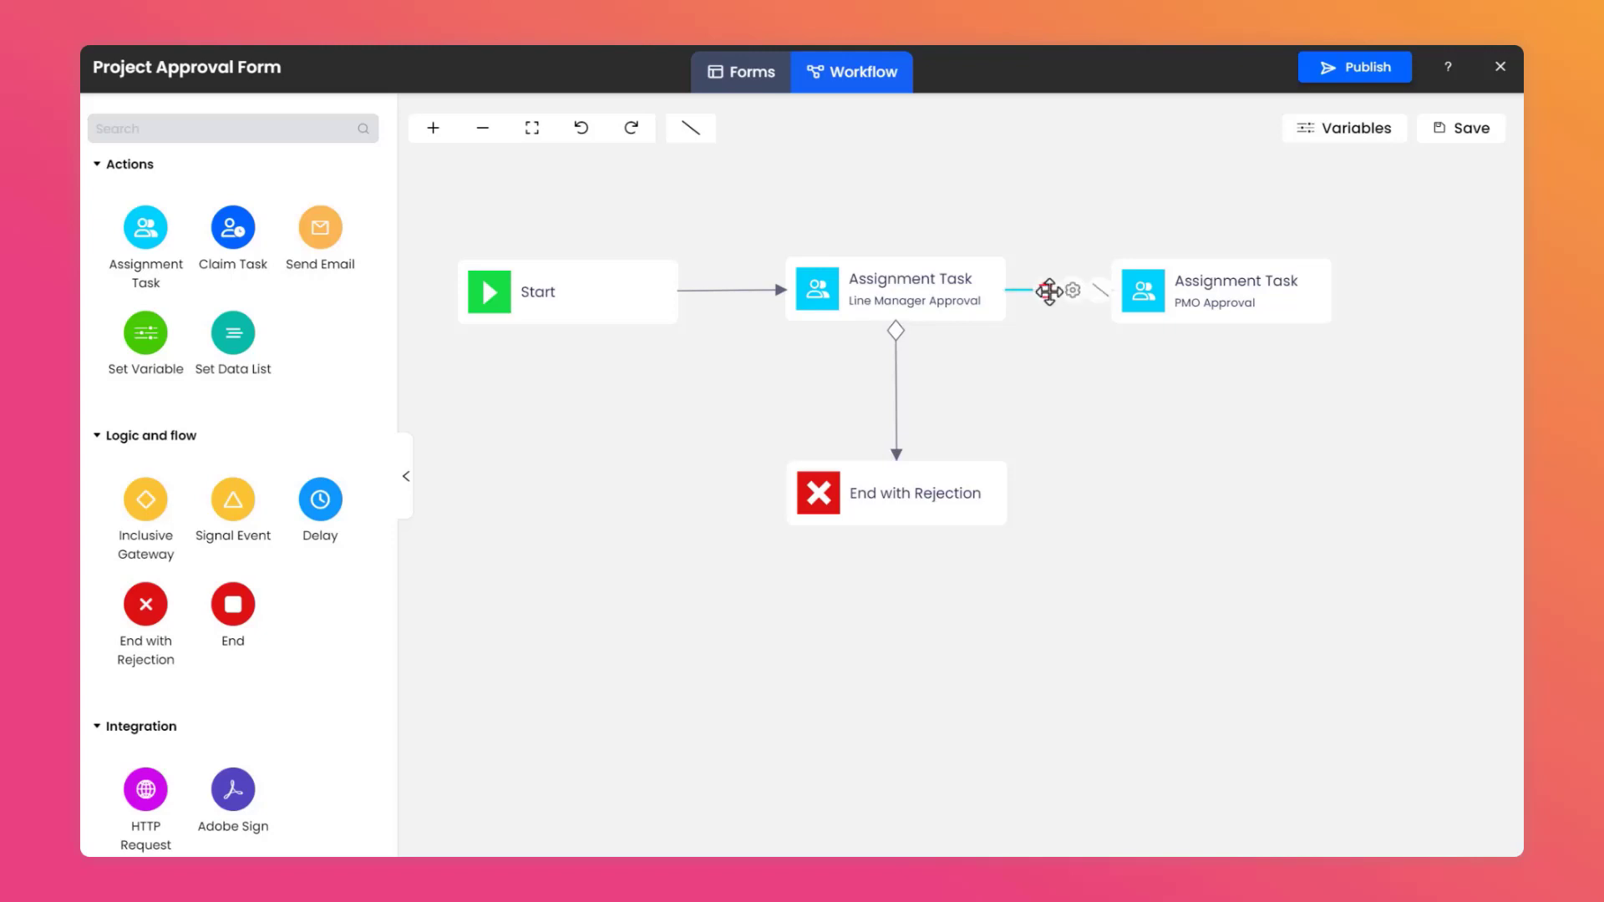
Step: Name the flow between Line Manager Approval and PMO Approval "Approval"
{"action": "left_click", "coordinate": [1070, 292]}
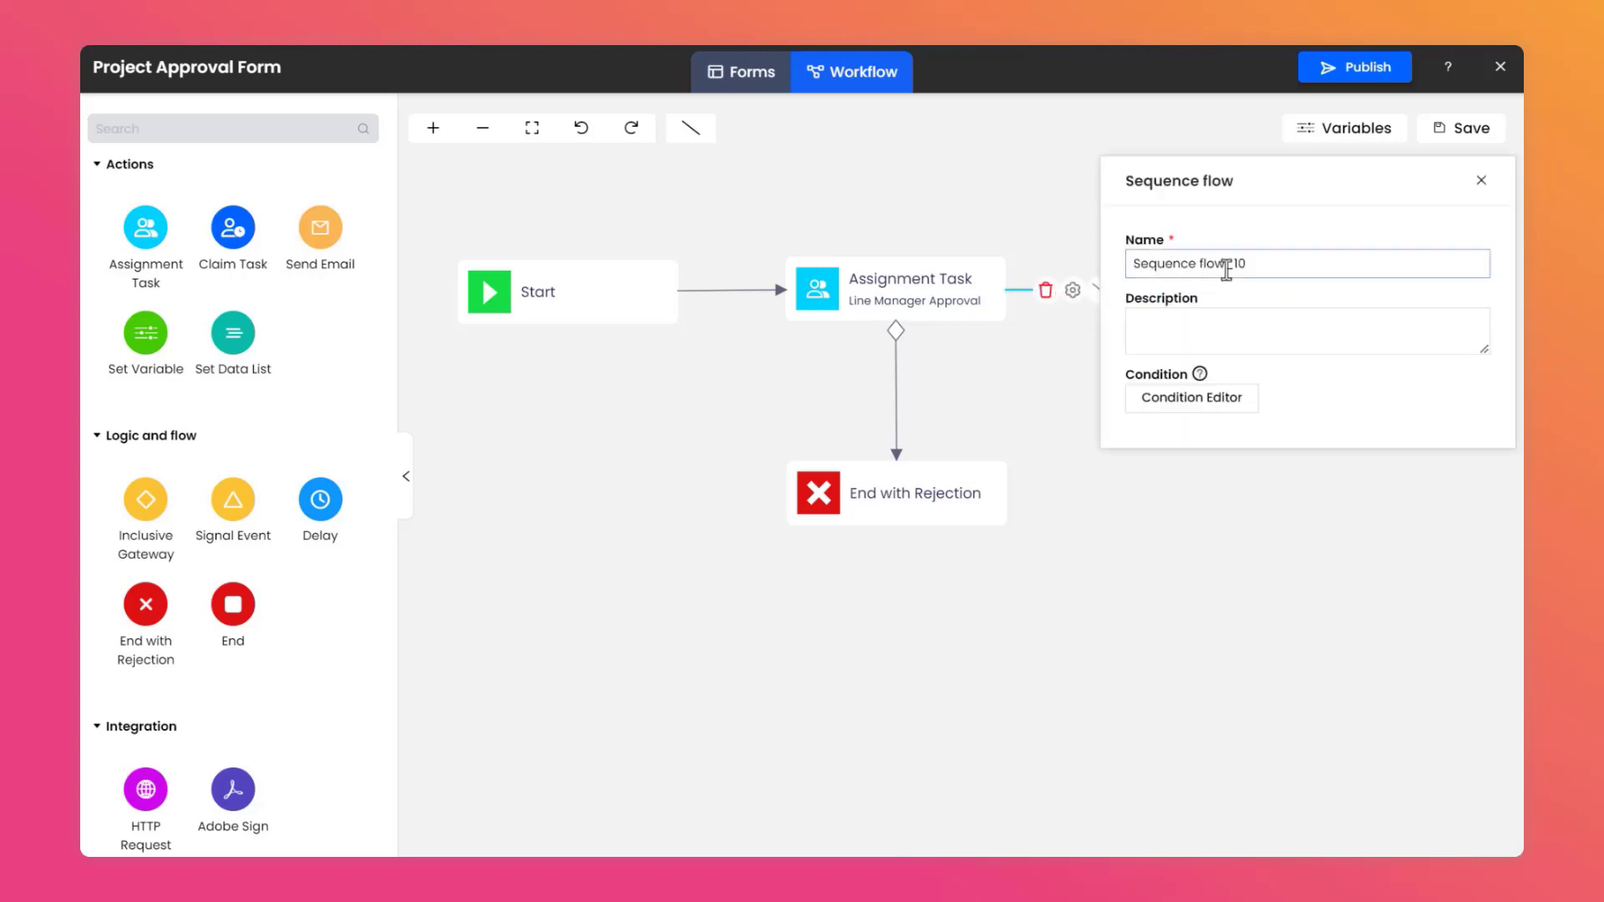
{"action": "left_click", "coordinate": [1259, 264]}
{"action": "left_click_drag", "start_coordinate": [1257, 264], "coordinate": [1131, 266]}
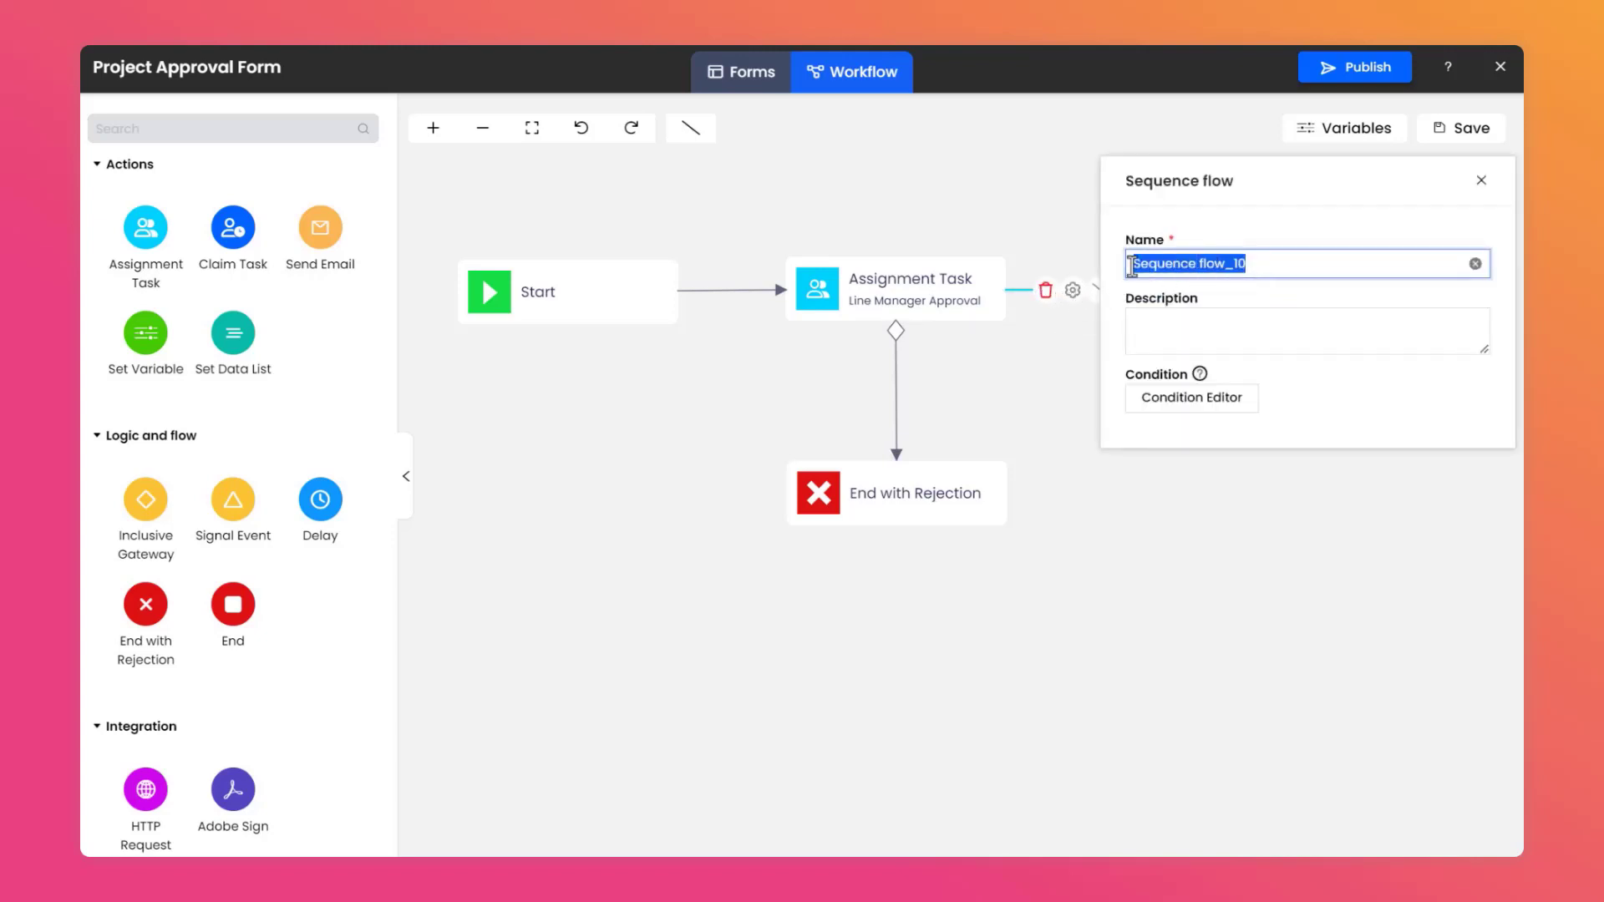
{"action": "type", "text": "Approval"}
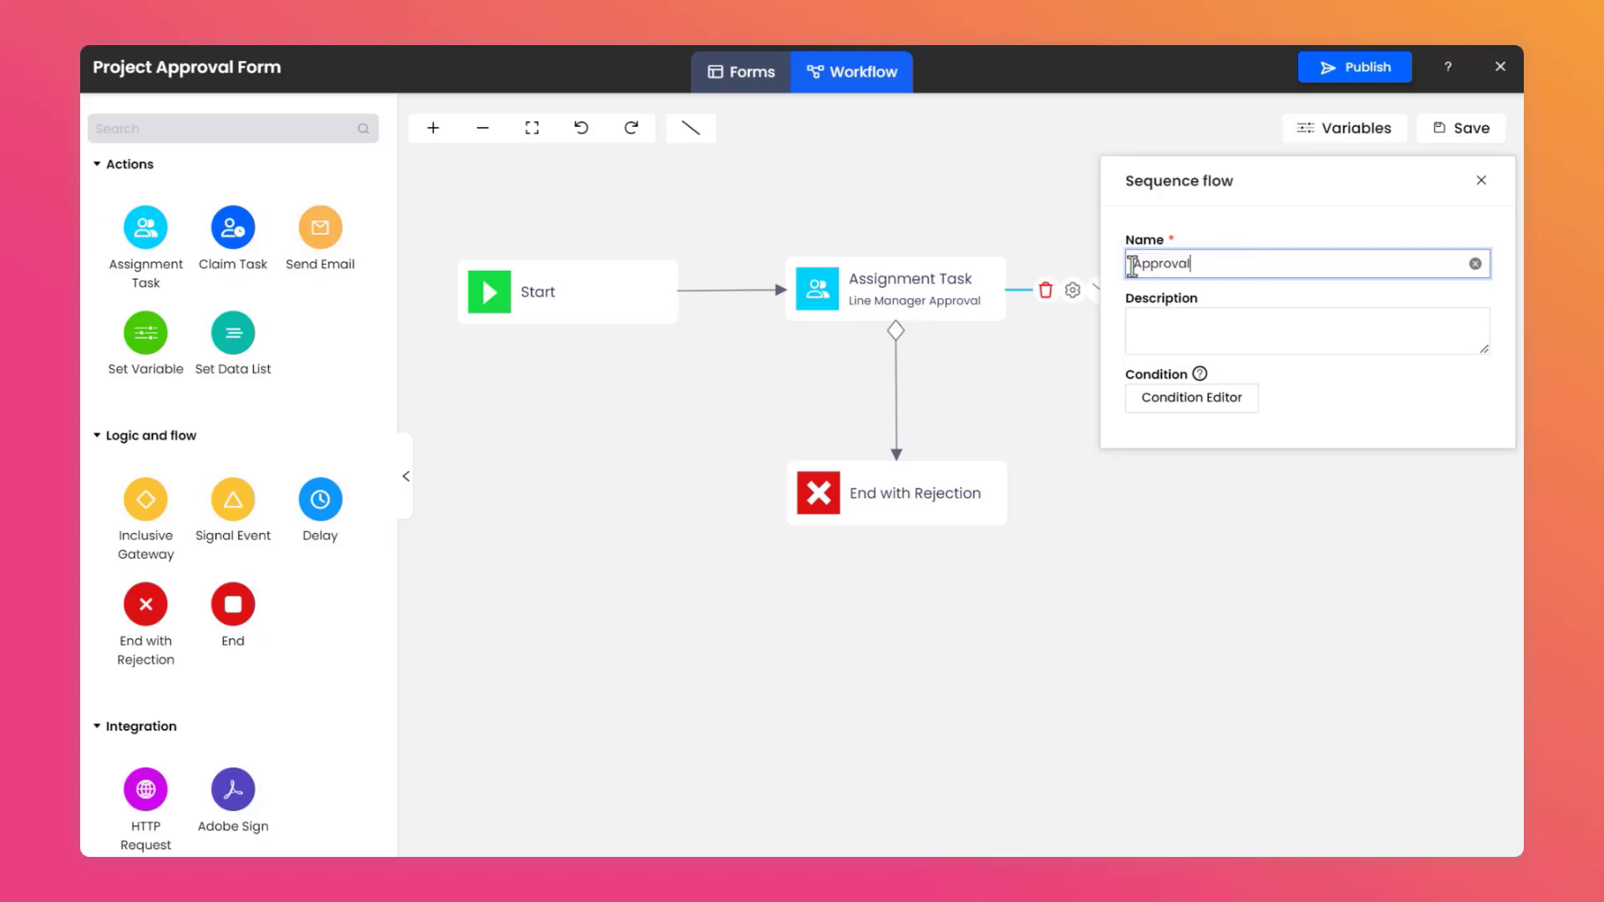
Step: Add and save an Approved outcome condition on the Approval flow
{"action": "left_click", "coordinate": [1242, 409]}
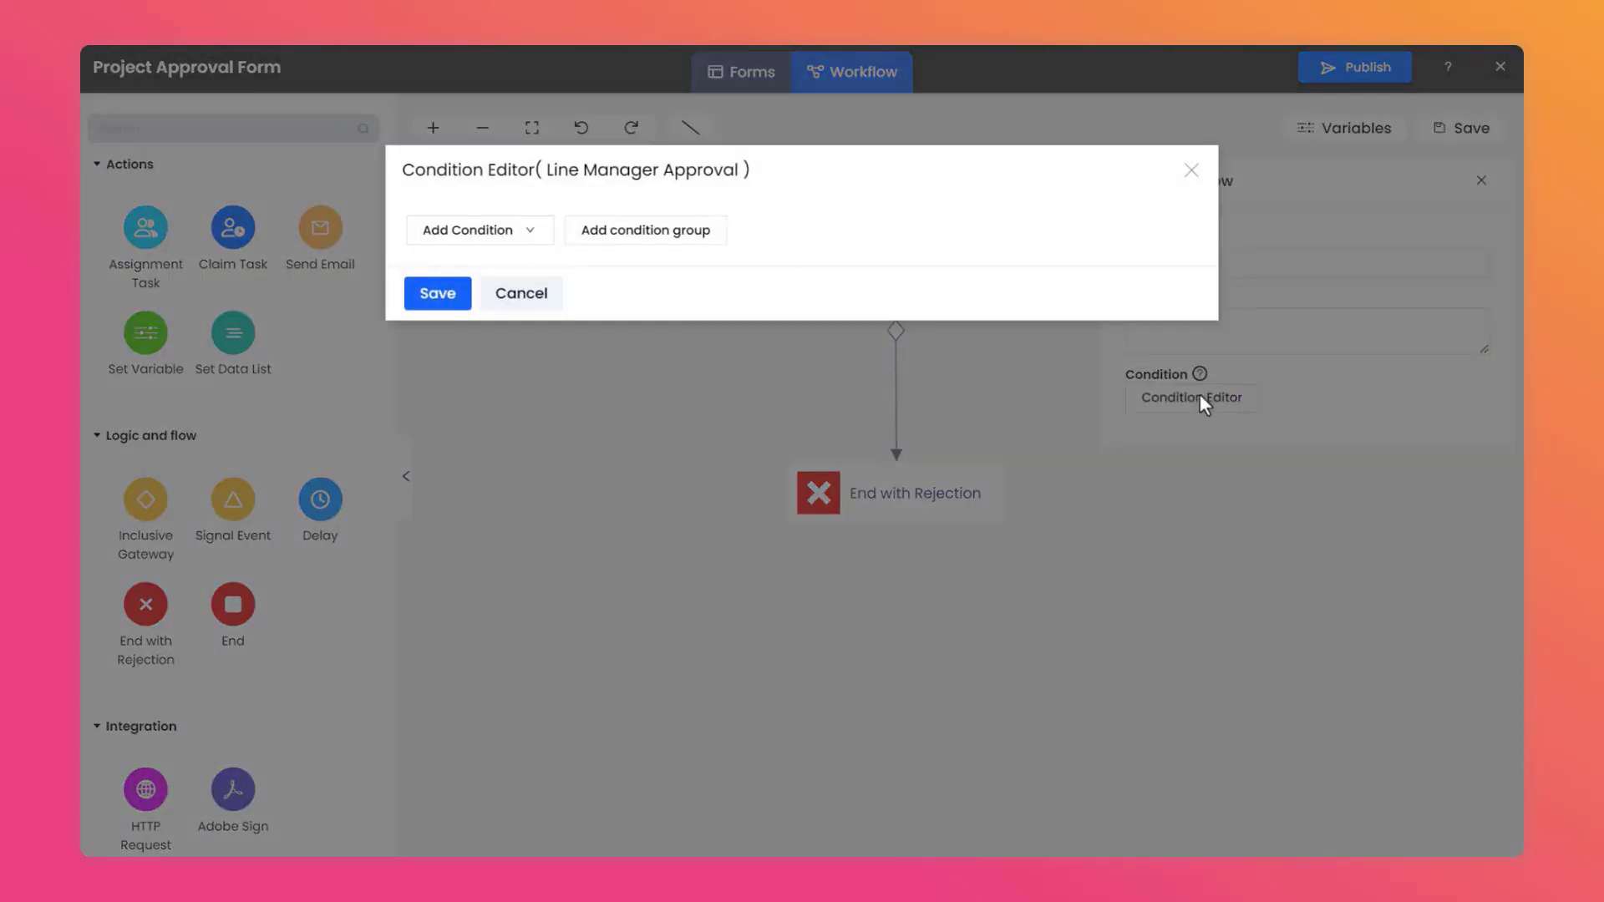
{"action": "left_click", "coordinate": [536, 238]}
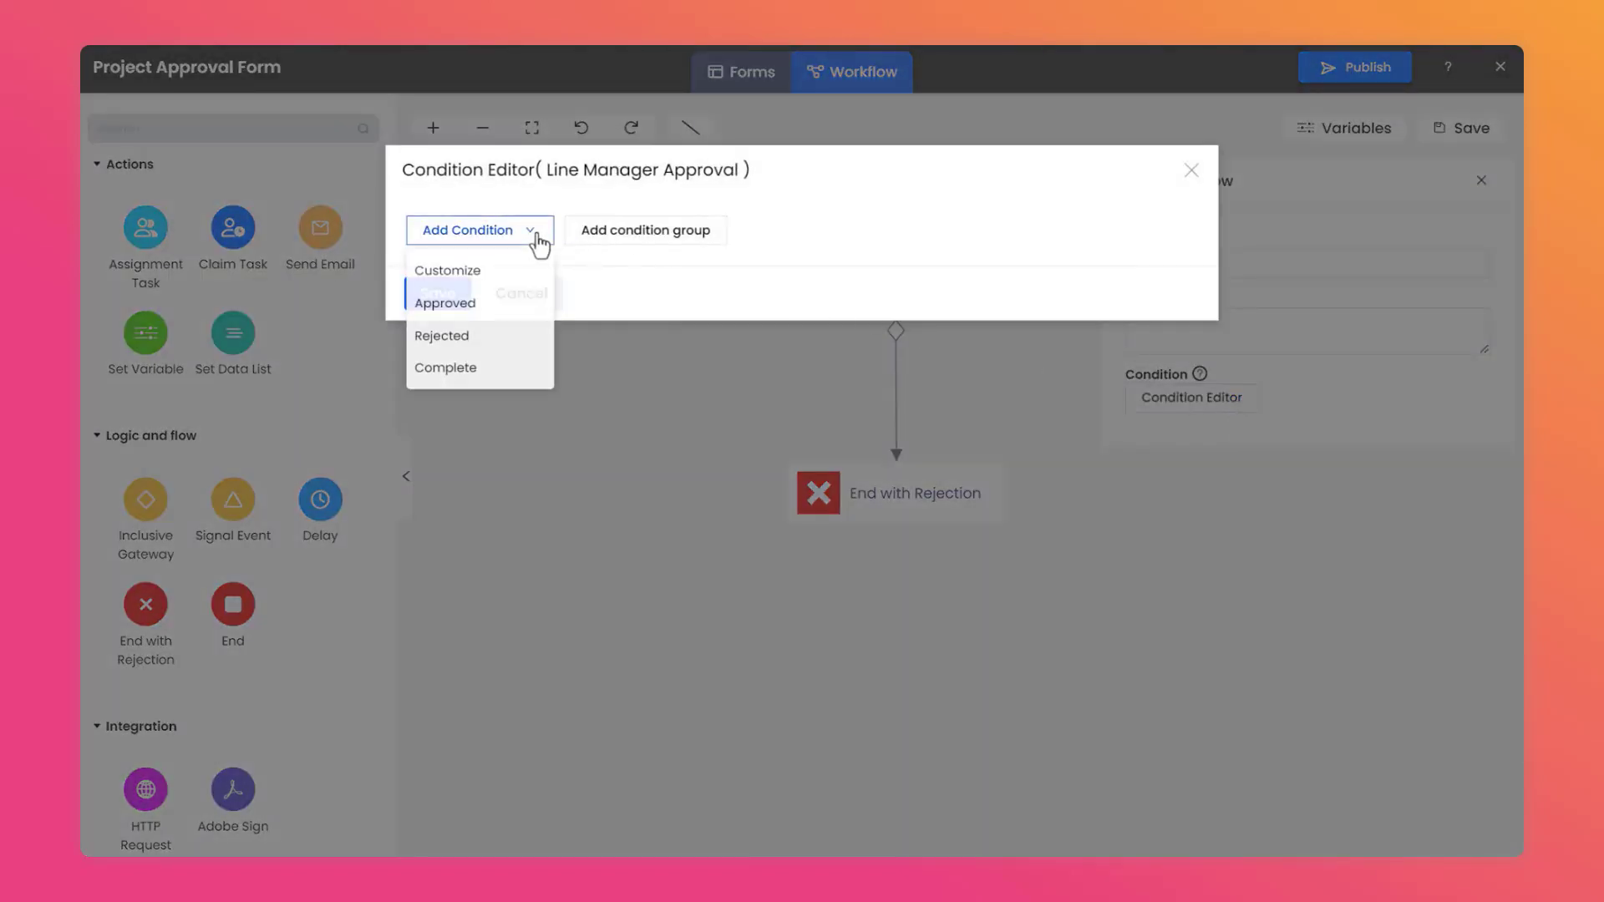
{"action": "left_click", "coordinate": [535, 306]}
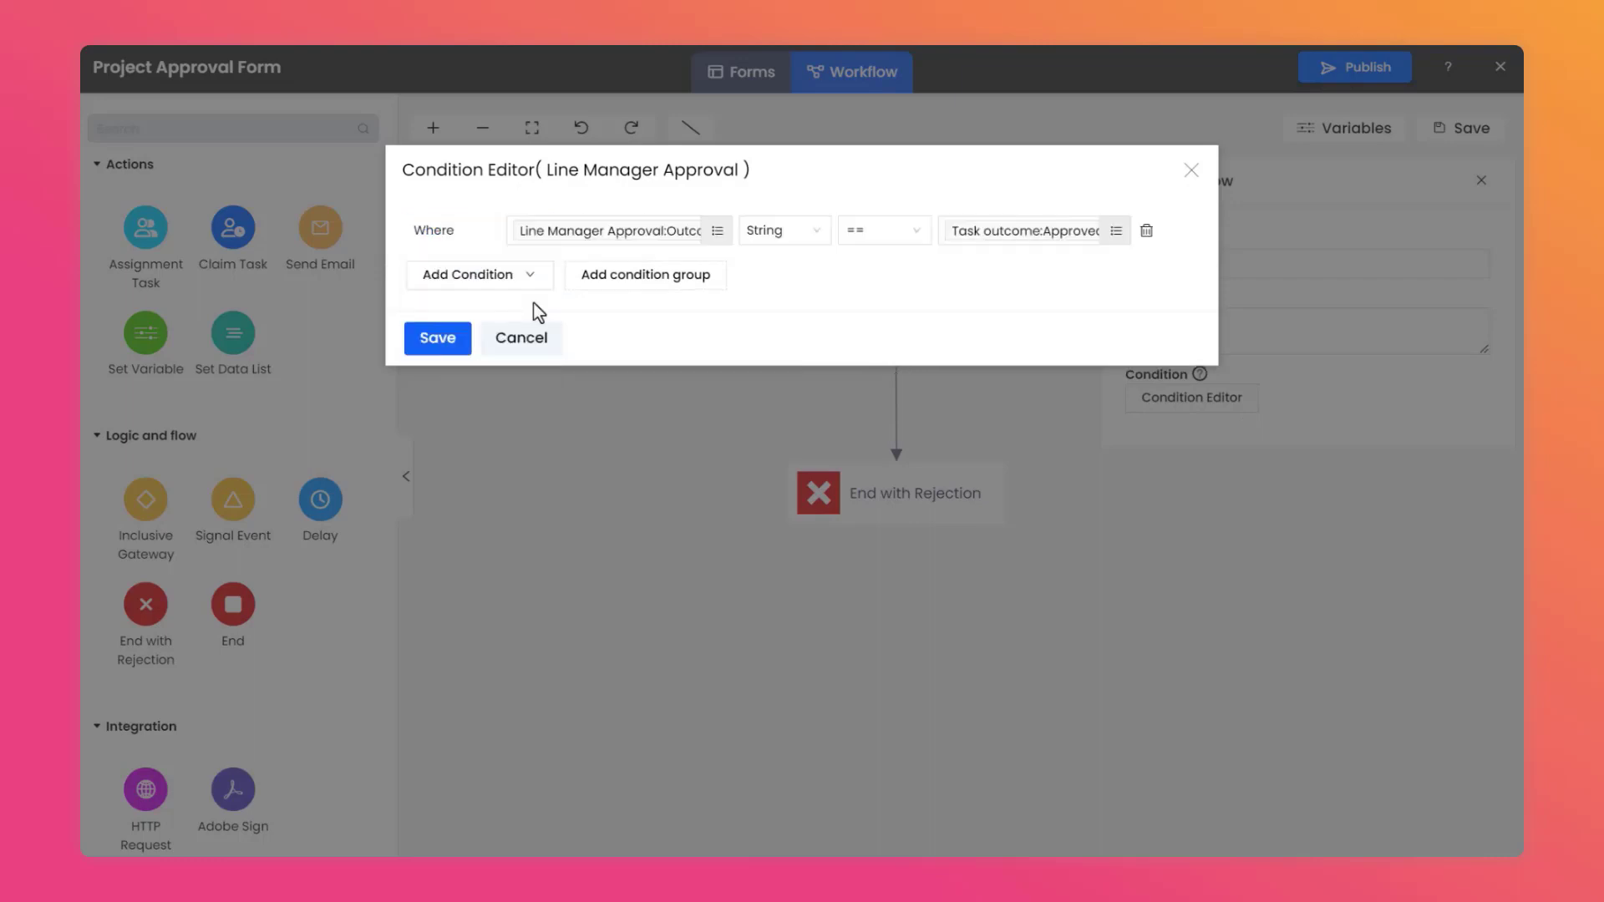
{"action": "left_click", "coordinate": [437, 338]}
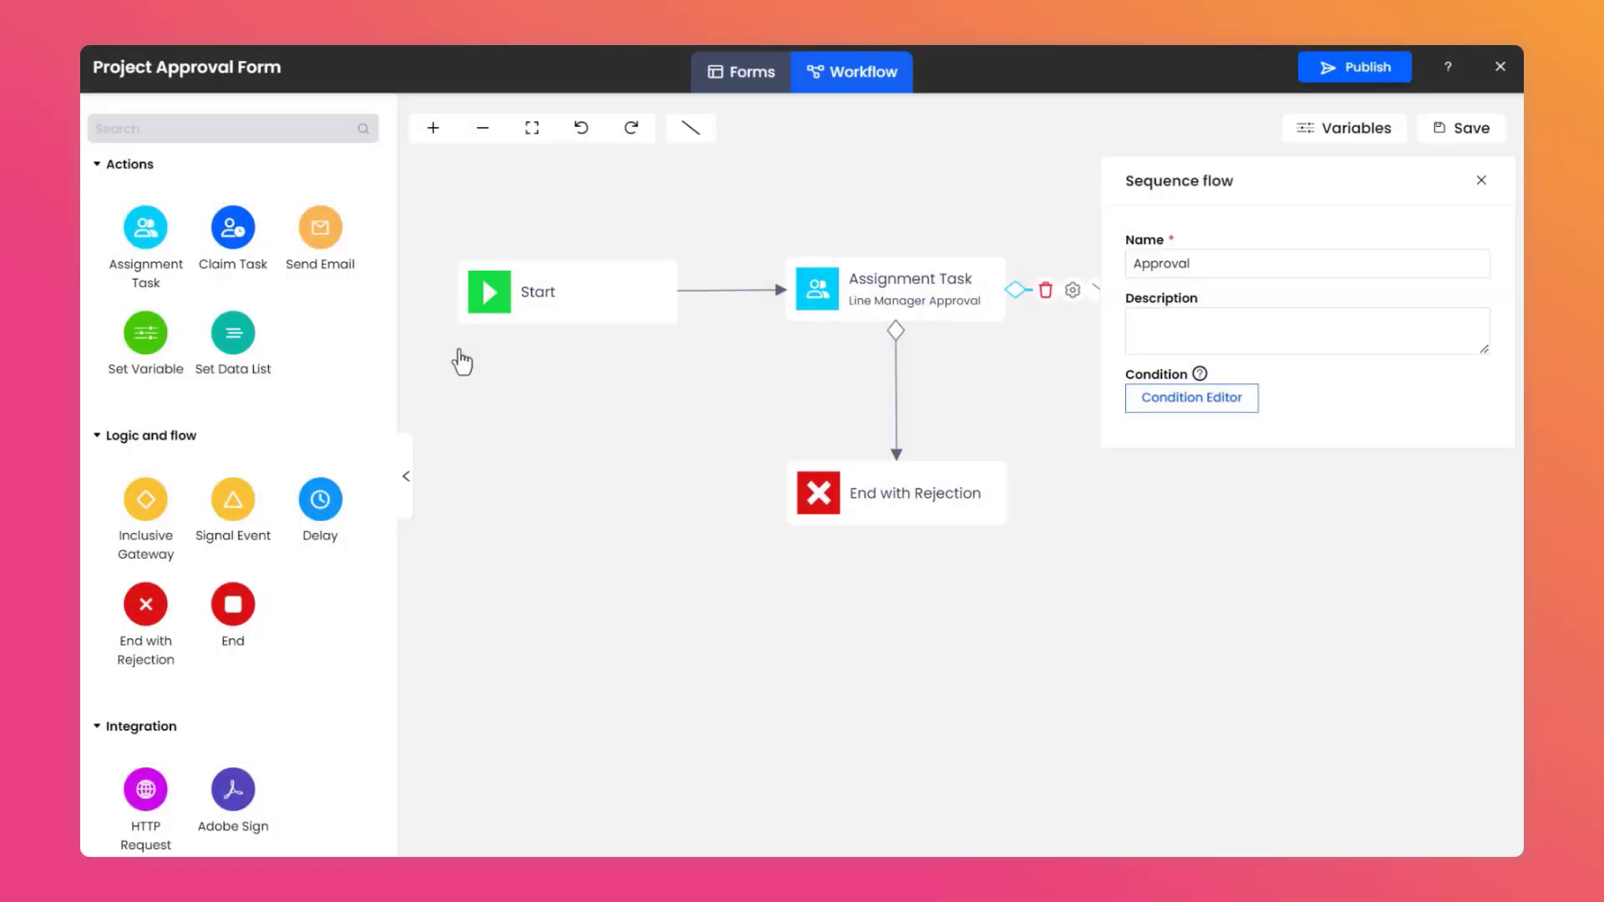
{"action": "left_click", "coordinate": [471, 364]}
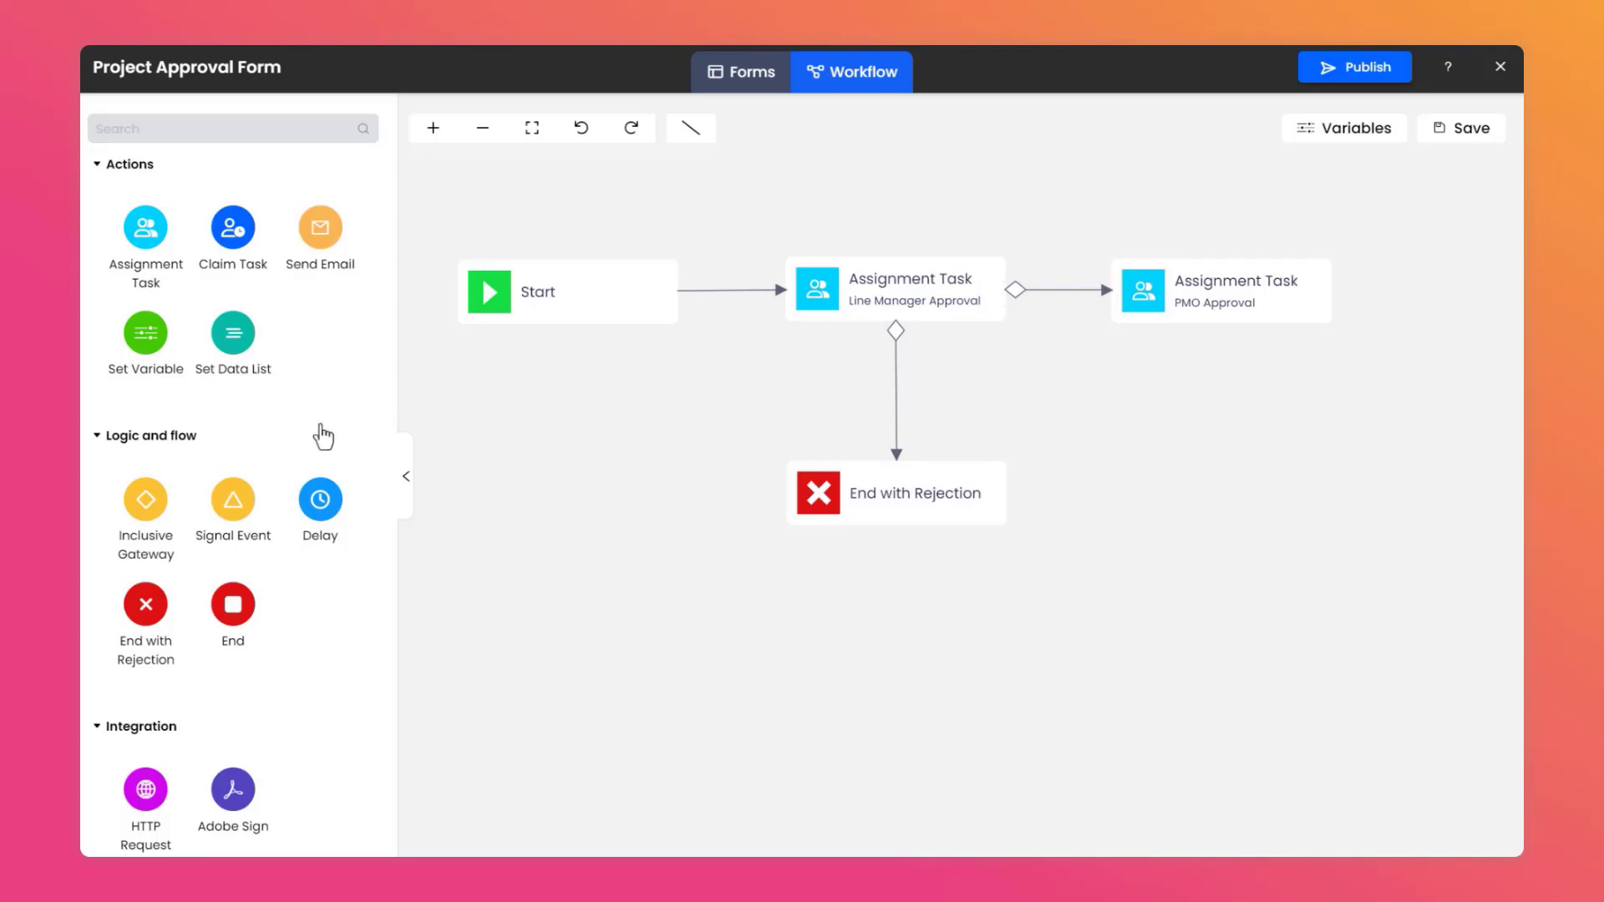
Step: Place an Inclusive Gateway below the PMO Approval task and two Assignment Tasks side by side beneath the gateway
{"action": "left_click_drag", "start_coordinate": [152, 500], "coordinate": [1248, 488]}
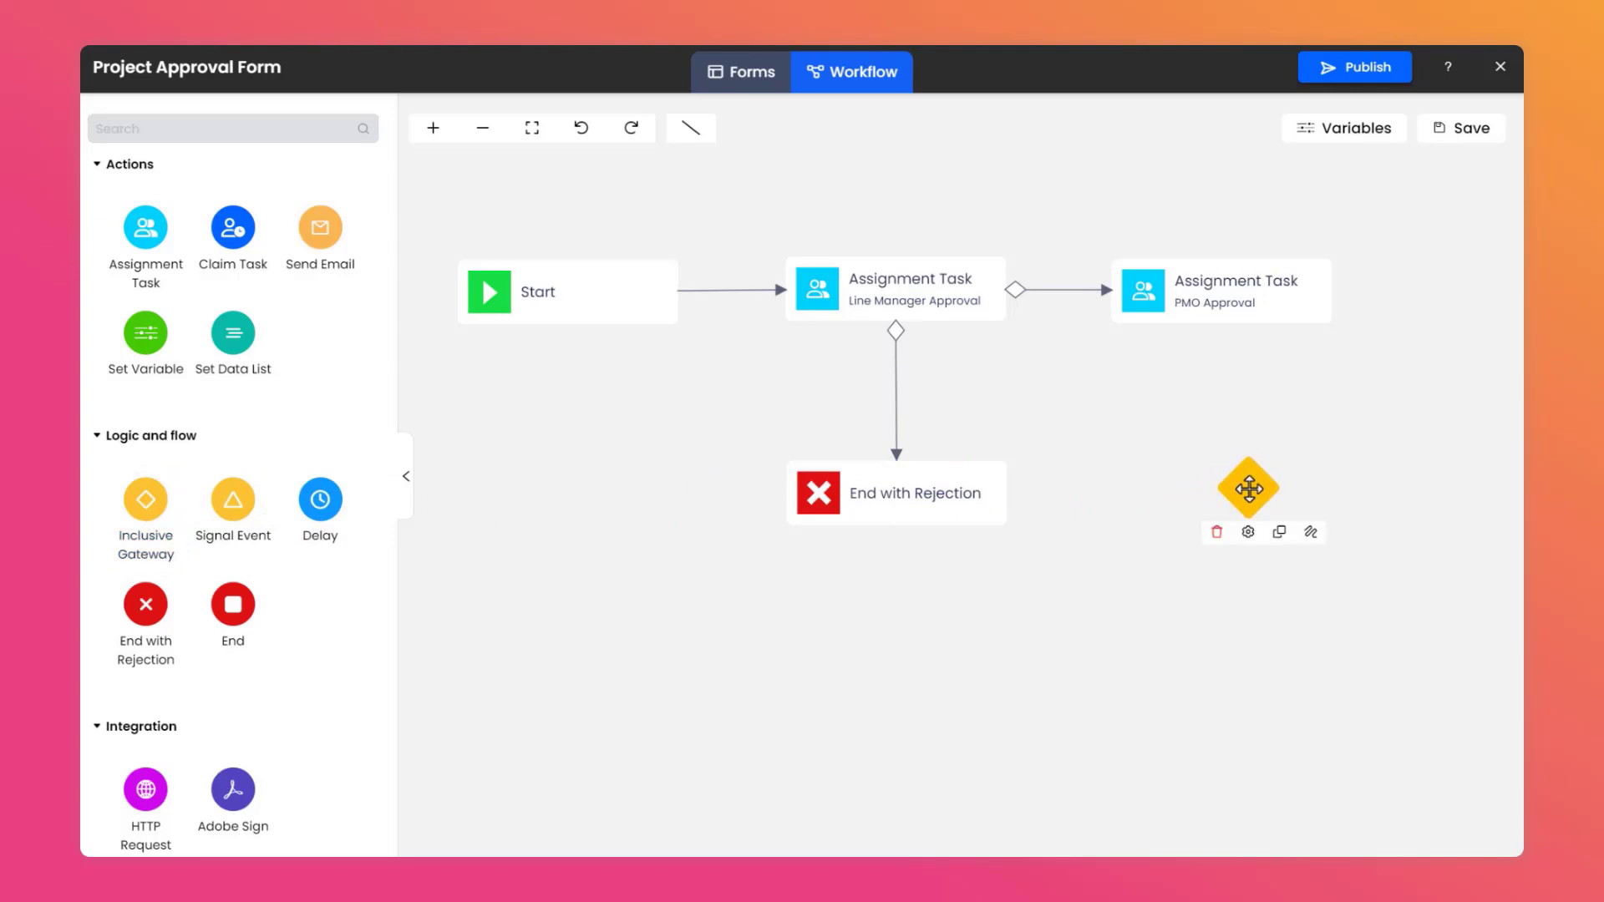
{"action": "left_click_drag", "start_coordinate": [165, 267], "coordinate": [1038, 681]}
{"action": "left_click_drag", "start_coordinate": [430, 416], "coordinate": [1373, 674]}
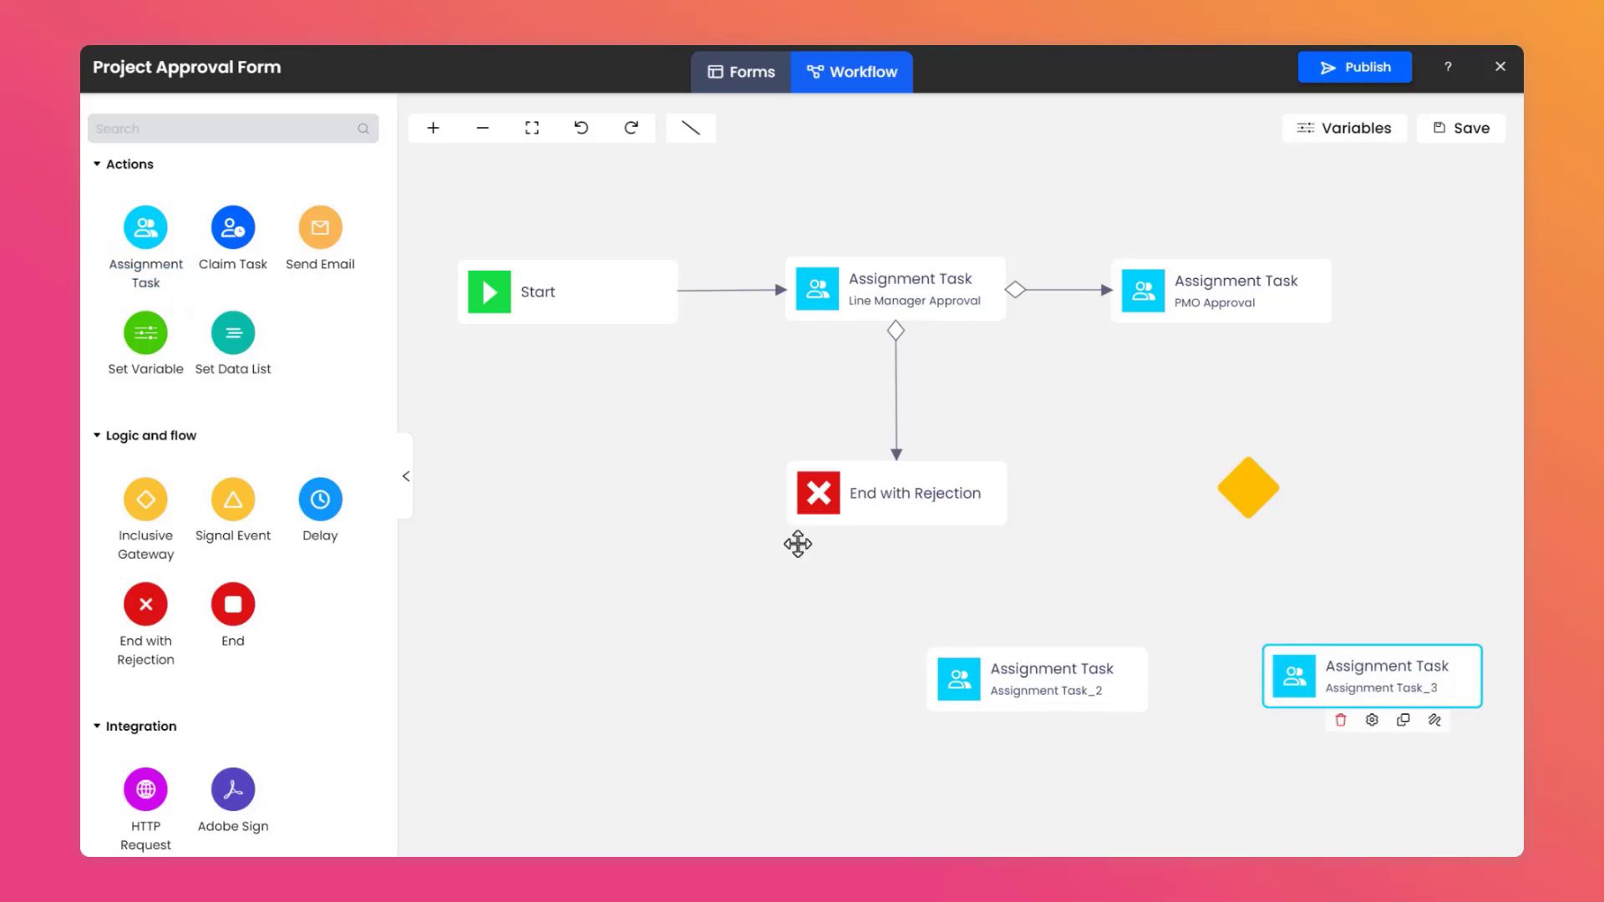
Step: Set the action name of the new Assignment Task on the lower left of the flow to "Dept Head Approval"
{"action": "left_click", "coordinate": [988, 681]}
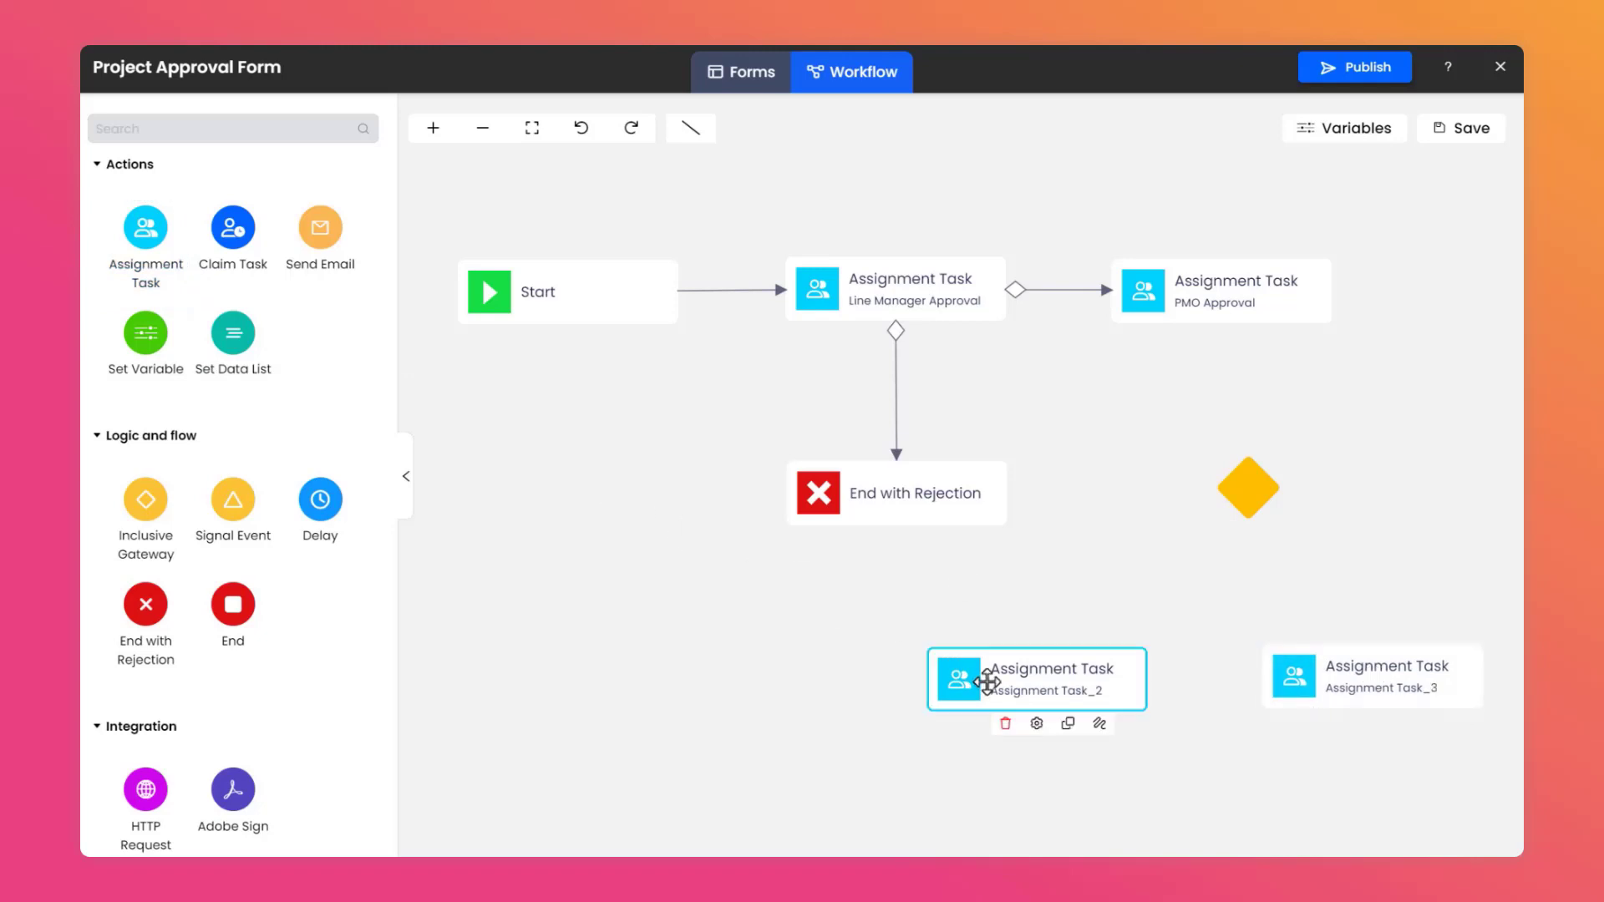
{"action": "left_click", "coordinate": [1036, 725]}
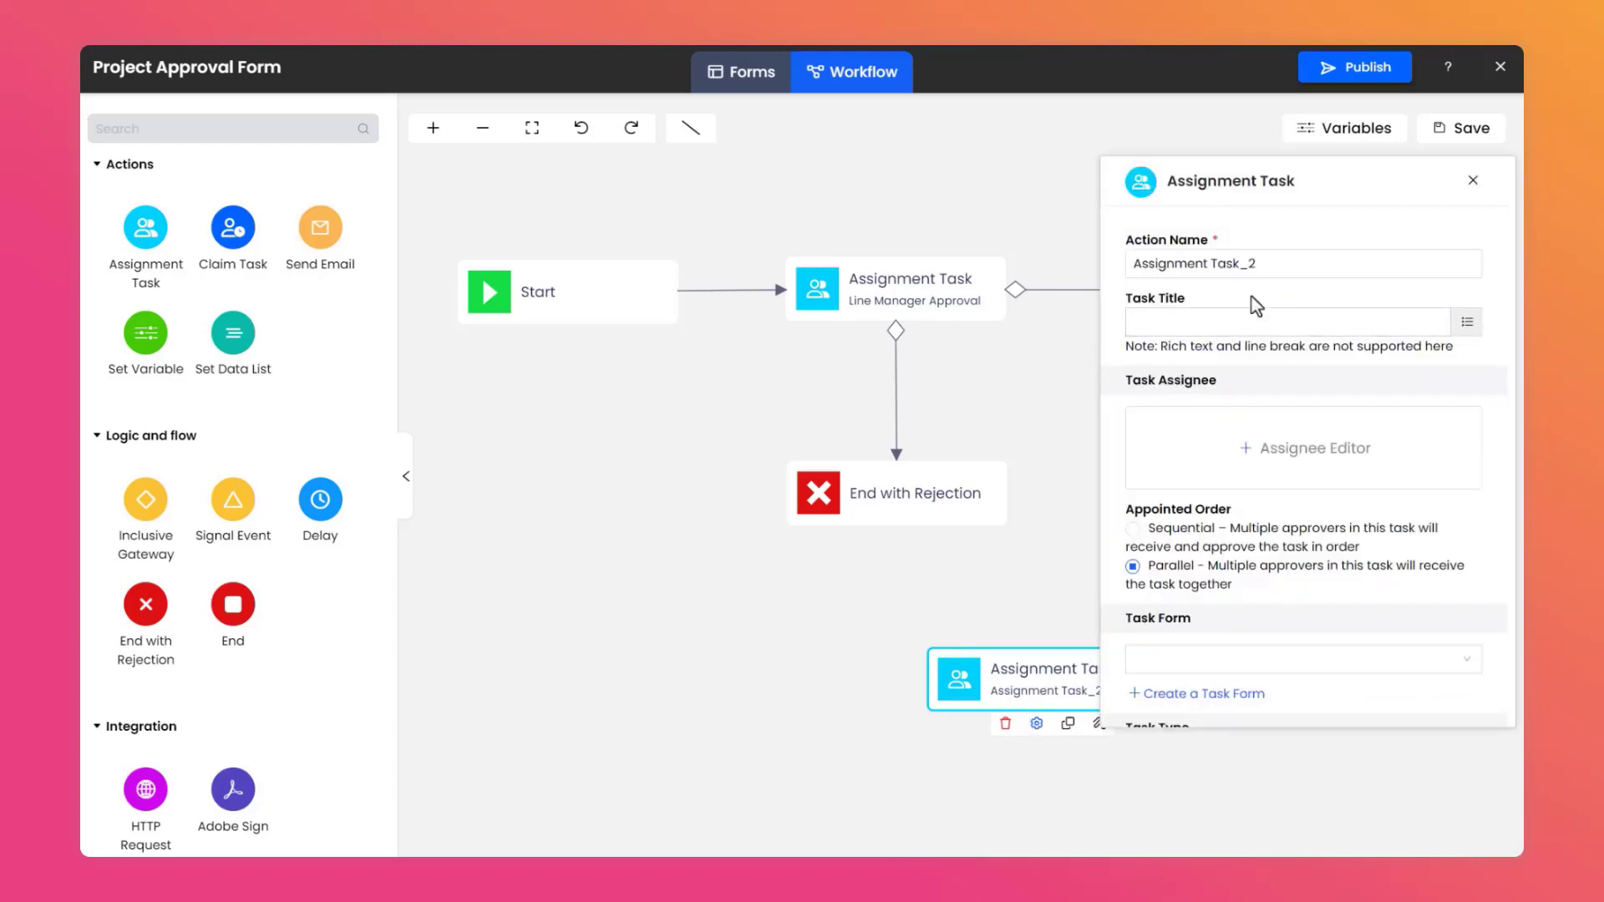
{"action": "left_click", "coordinate": [1271, 266]}
{"action": "left_click_drag", "start_coordinate": [1249, 266], "coordinate": [1130, 268]}
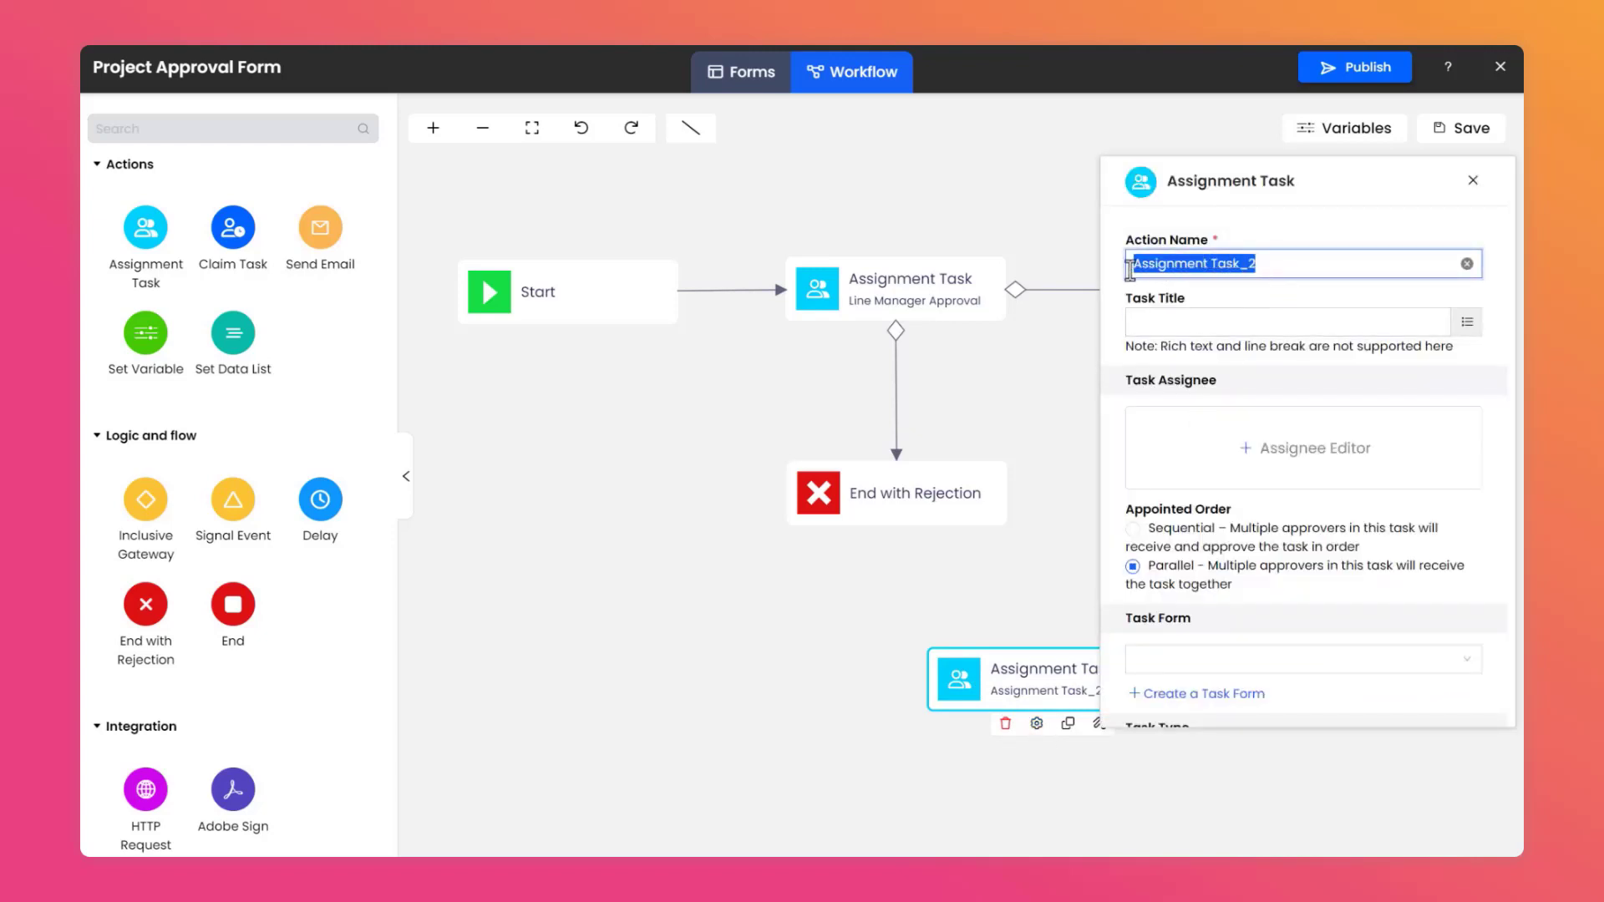
{"action": "type", "text": "Dept Head Approval"}
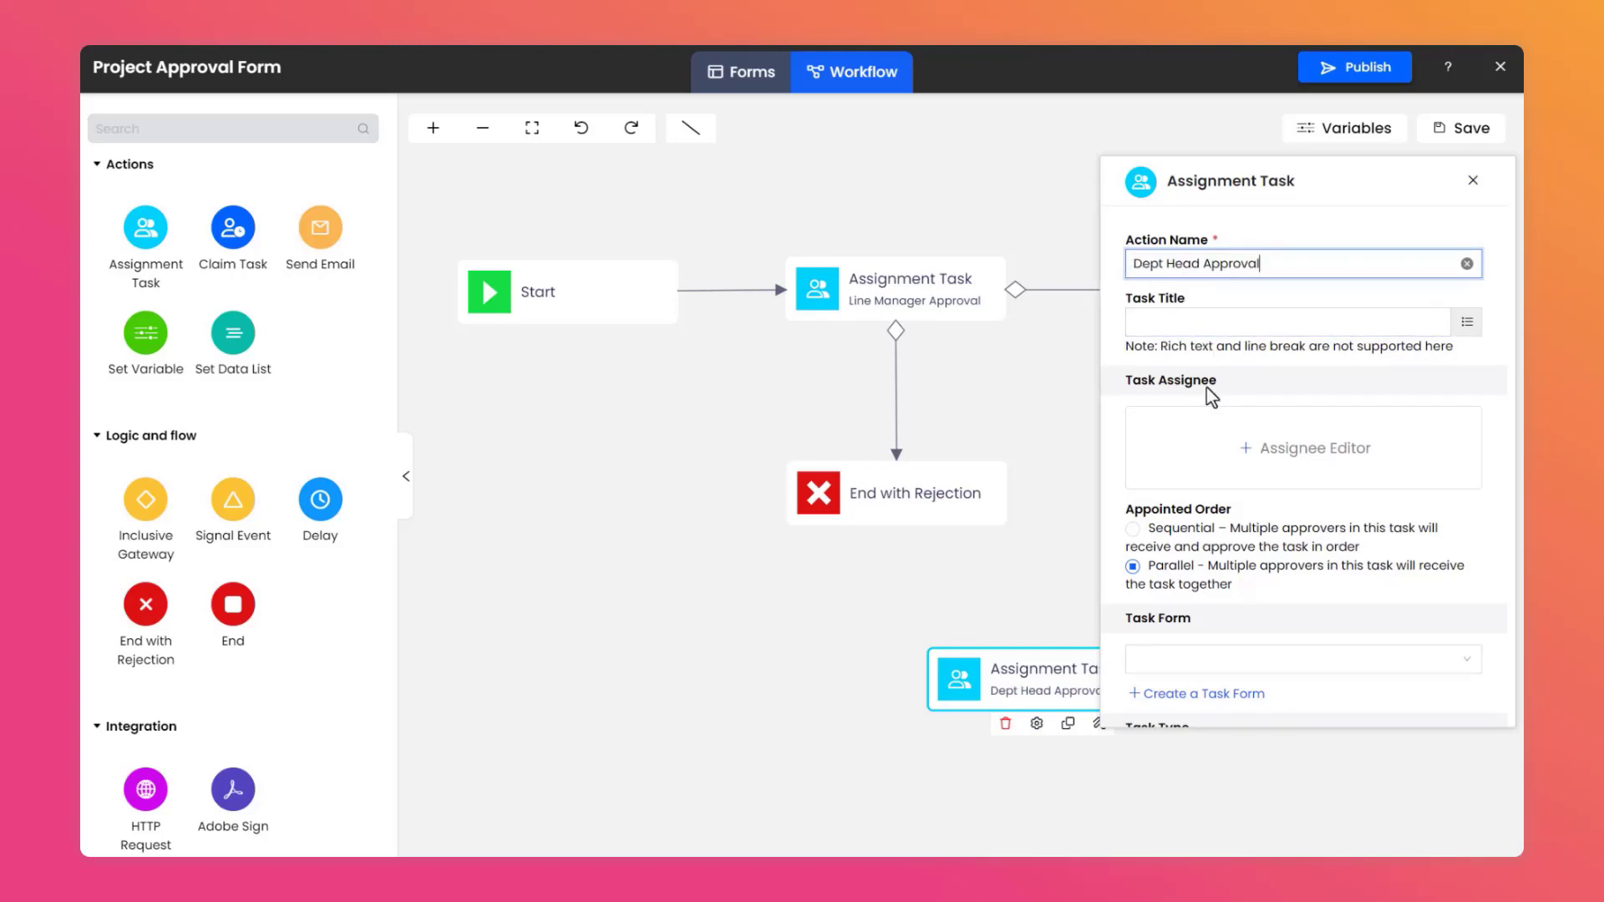
Step: Assign the Dept Head Approval task to the user expression Applicant:Organization:Manager from the Instance Context and save the assignee
{"action": "left_click", "coordinate": [1245, 470]}
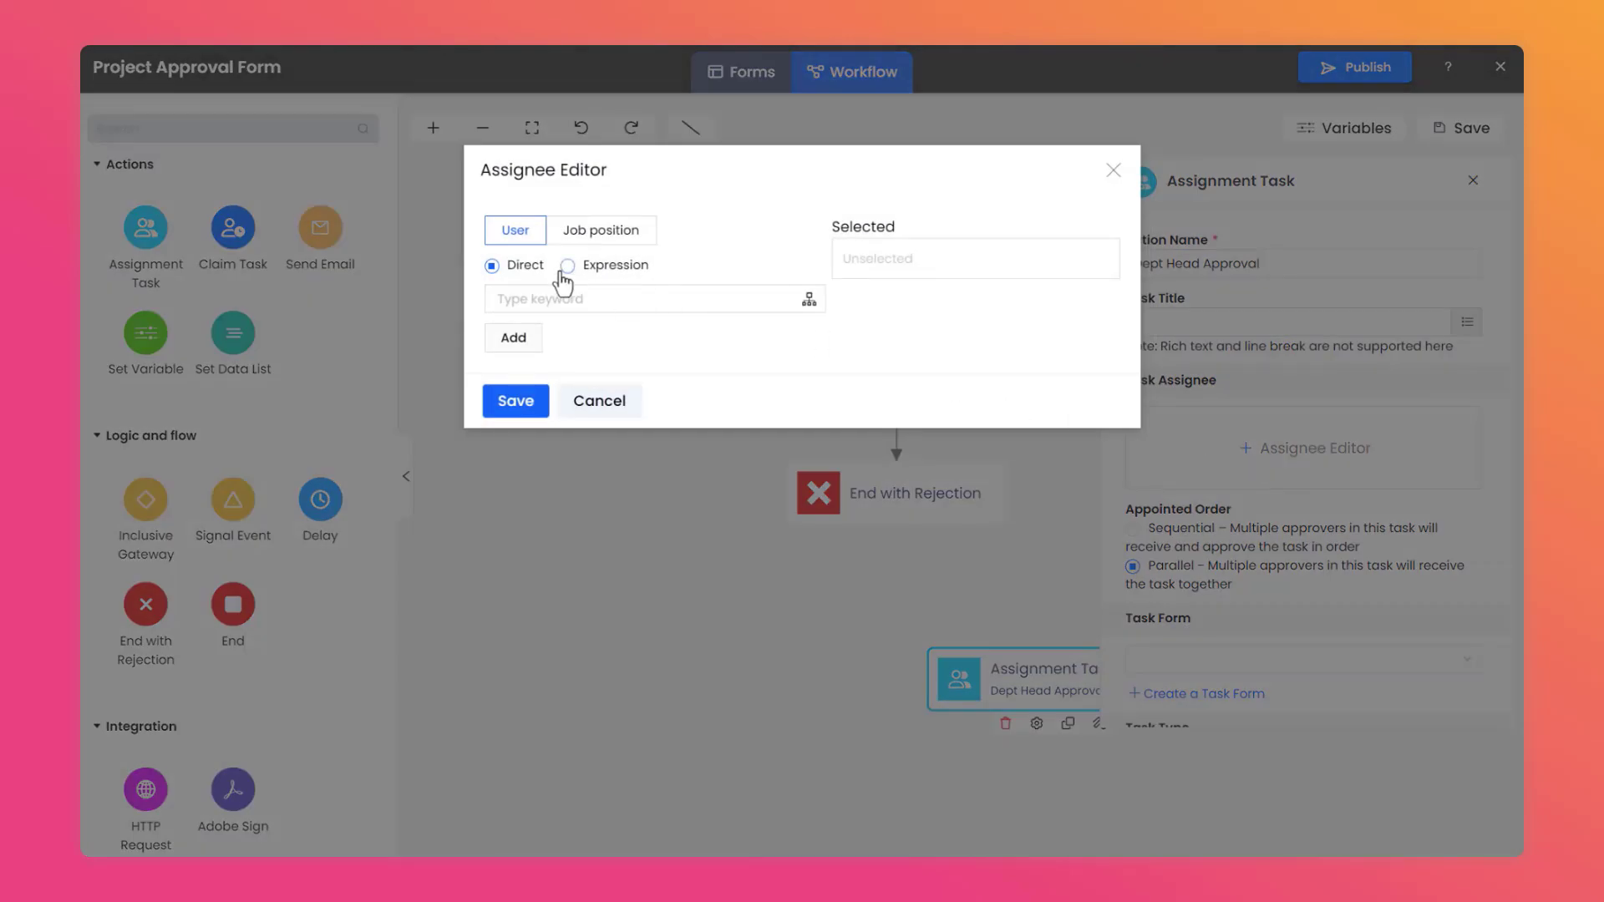
{"action": "left_click", "coordinate": [568, 266]}
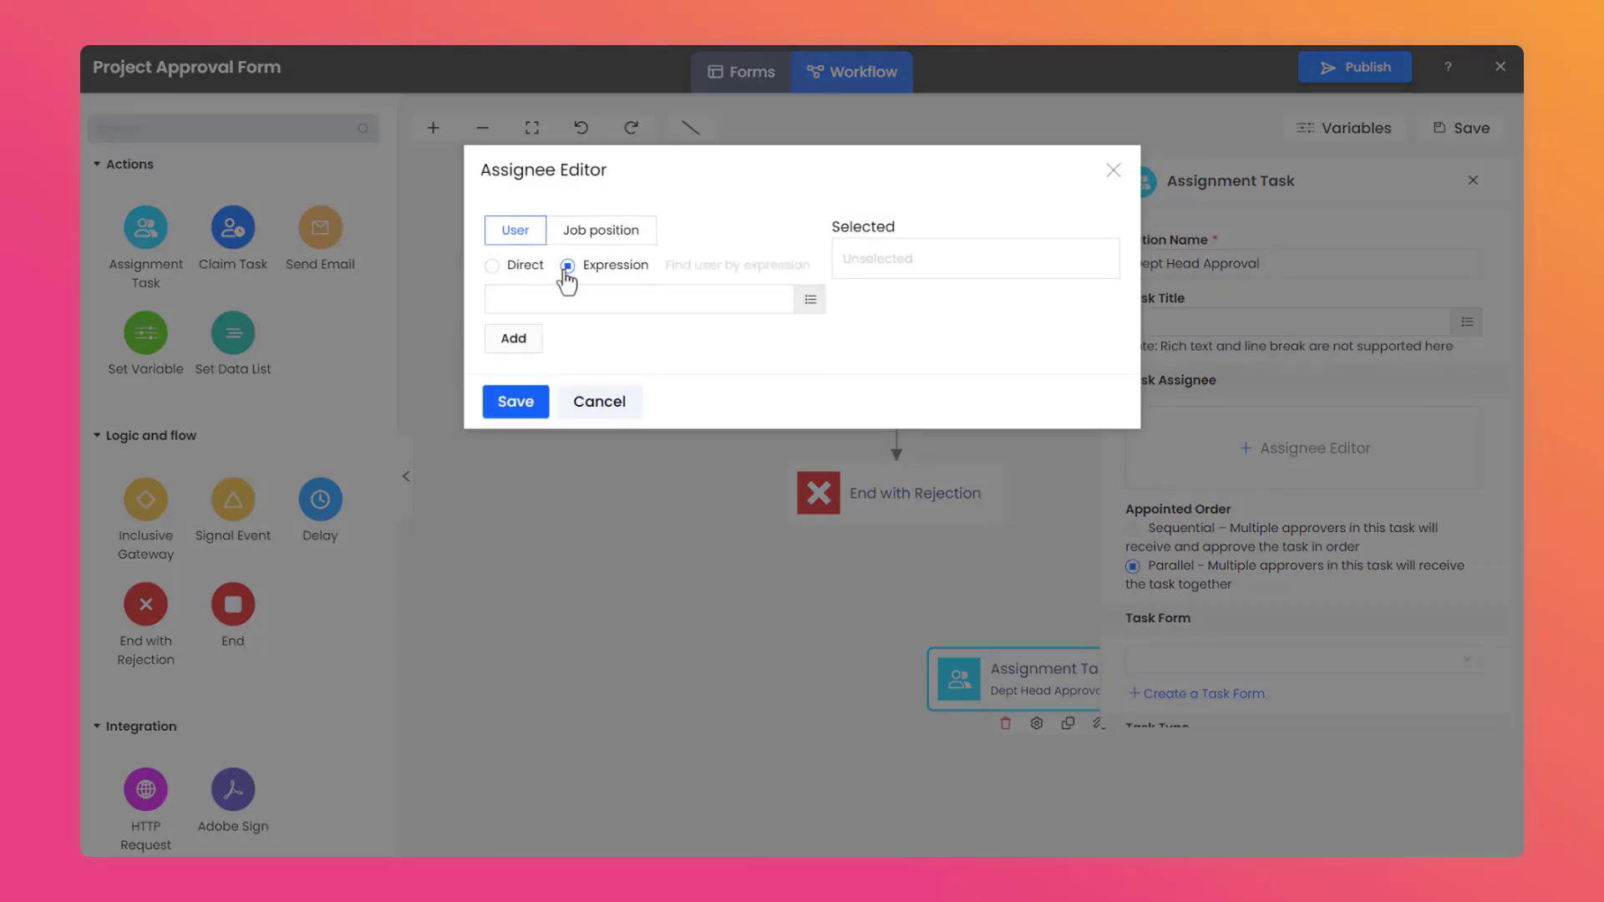
{"action": "left_click", "coordinate": [807, 301]}
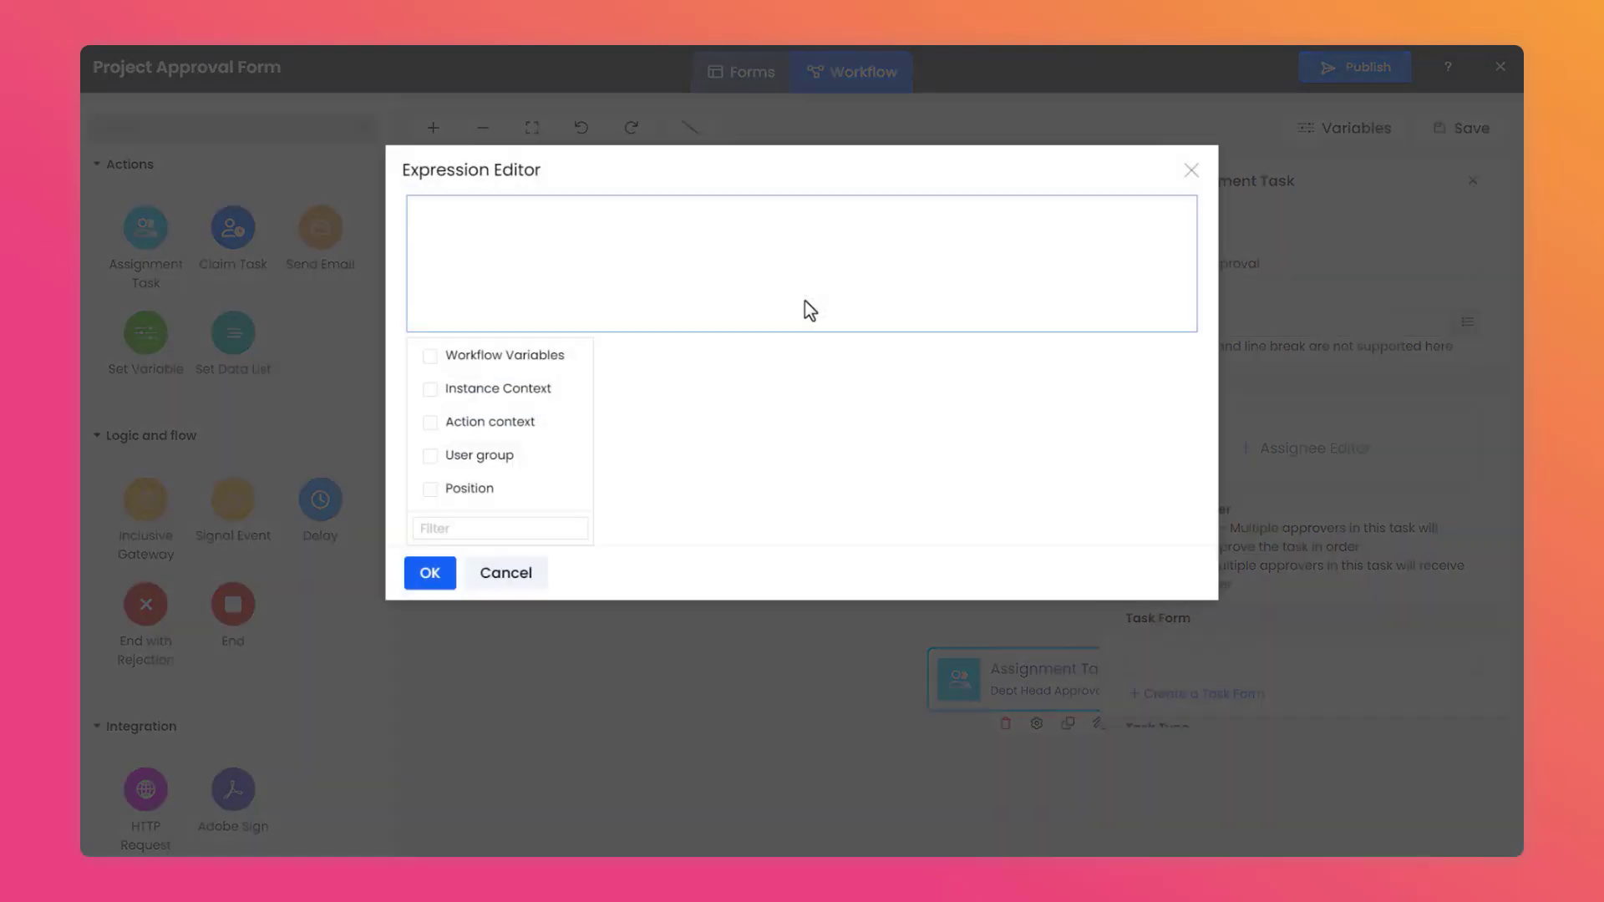
{"action": "left_click", "coordinate": [563, 399]}
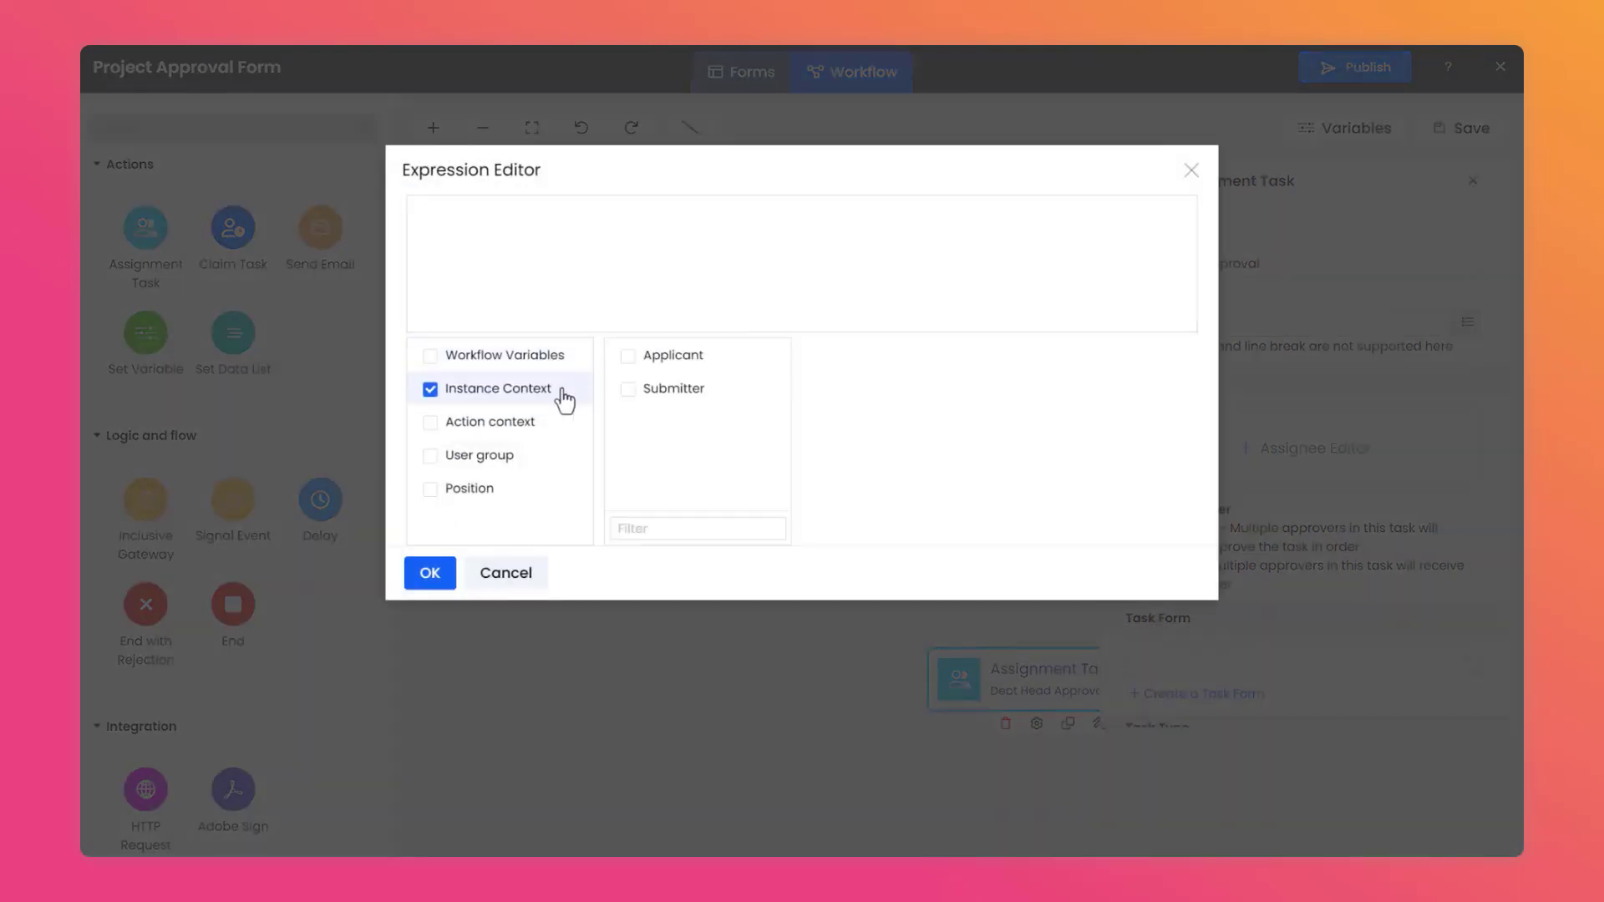
{"action": "left_click", "coordinate": [709, 366]}
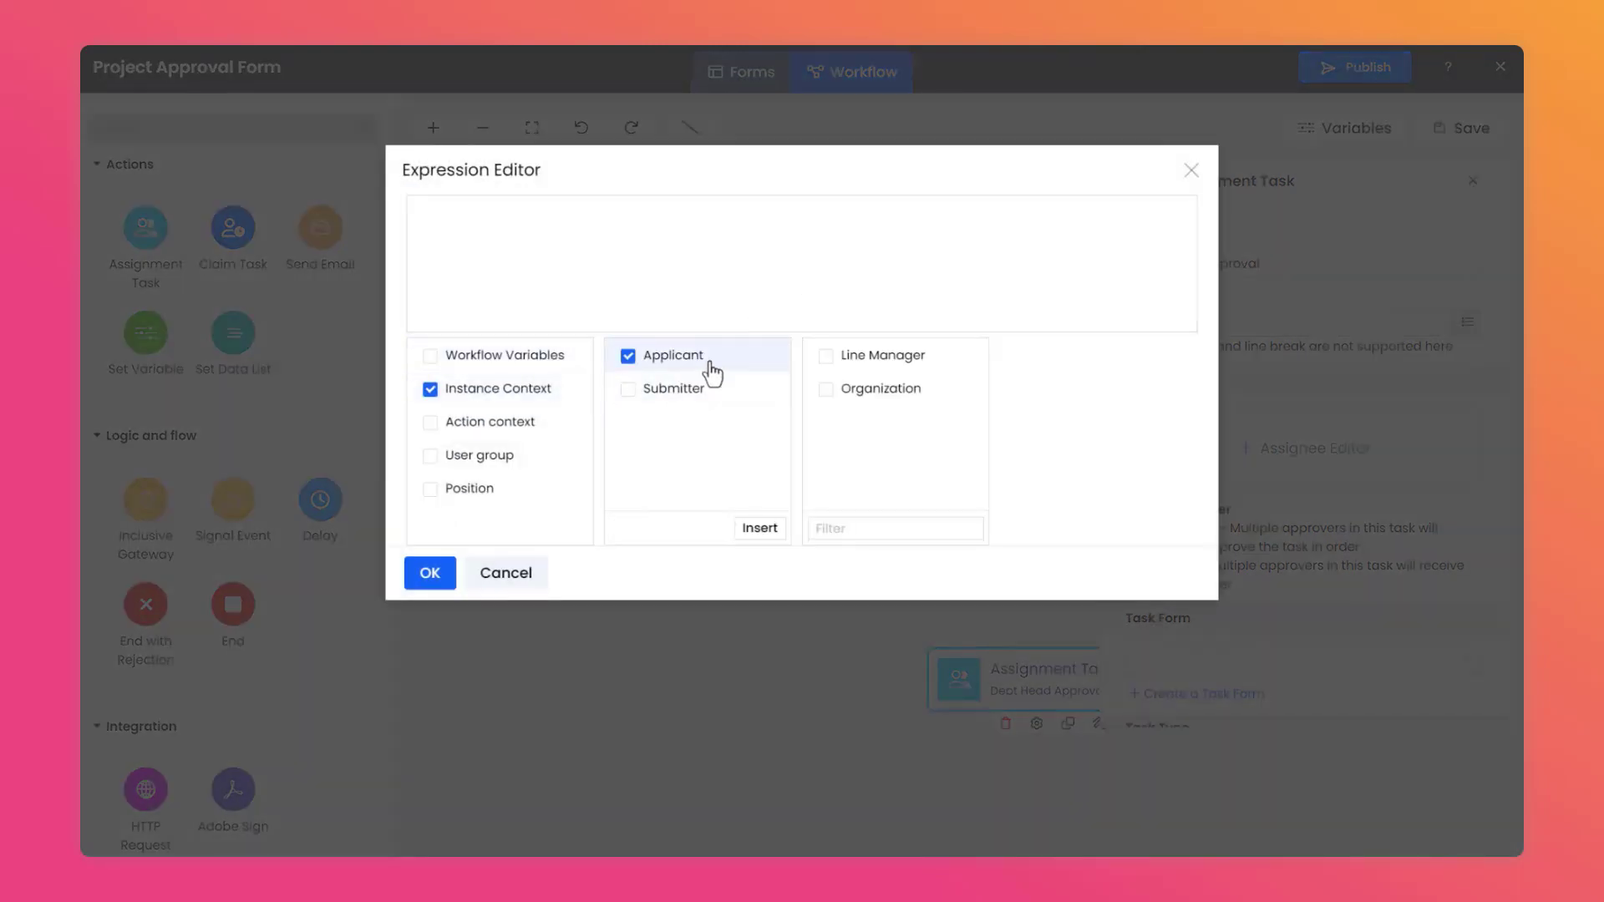
{"action": "left_click", "coordinate": [827, 393]}
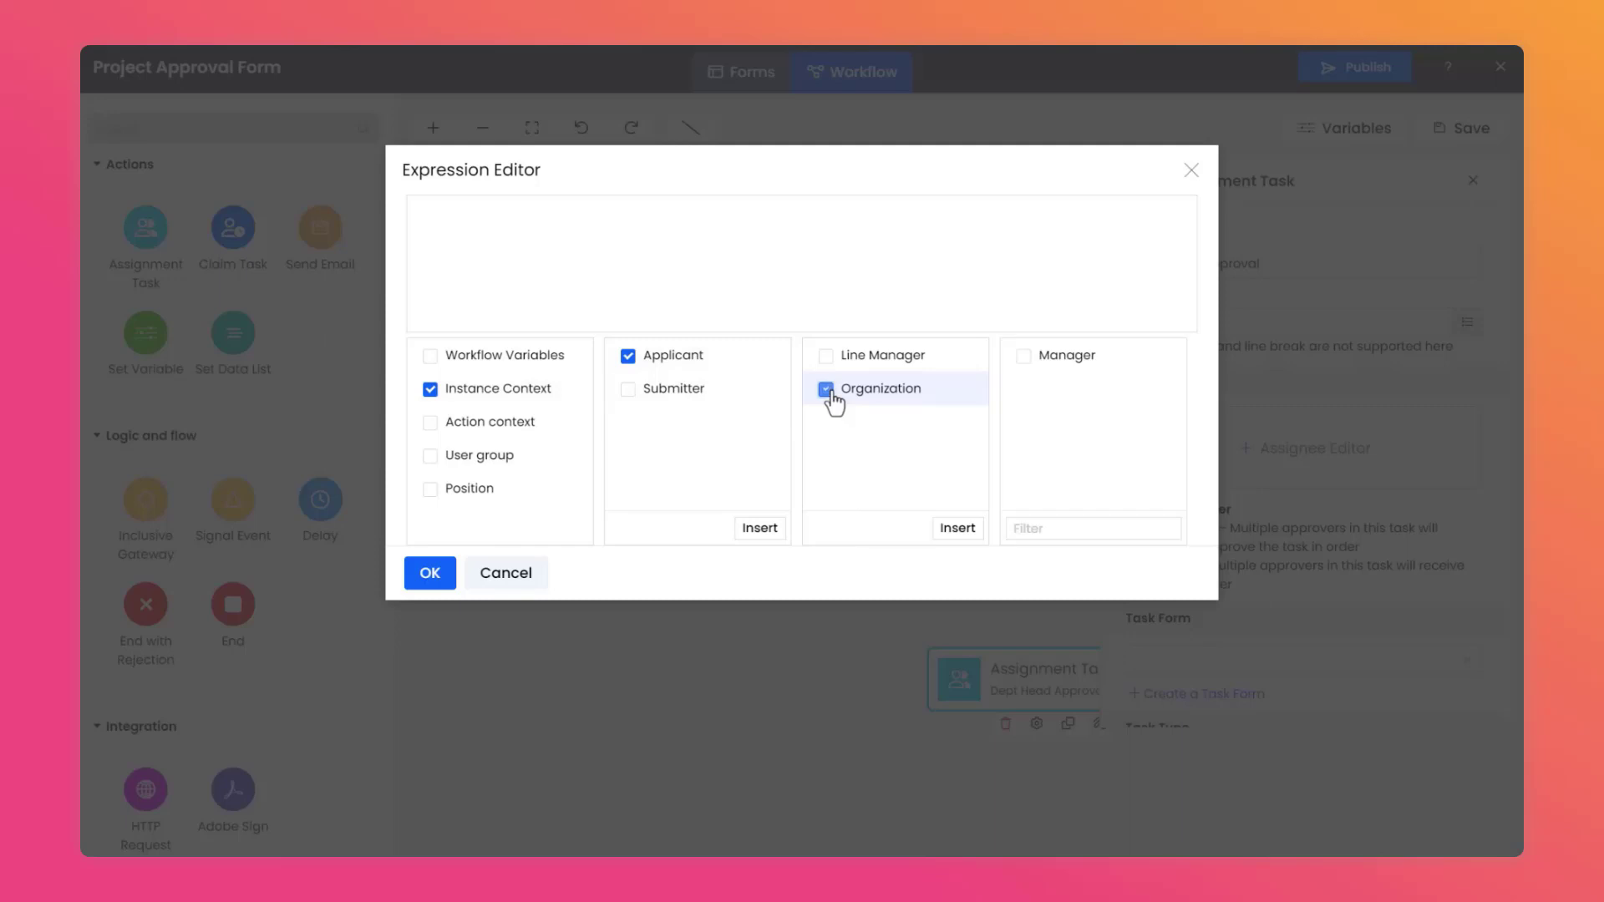
{"action": "left_click", "coordinate": [1014, 369]}
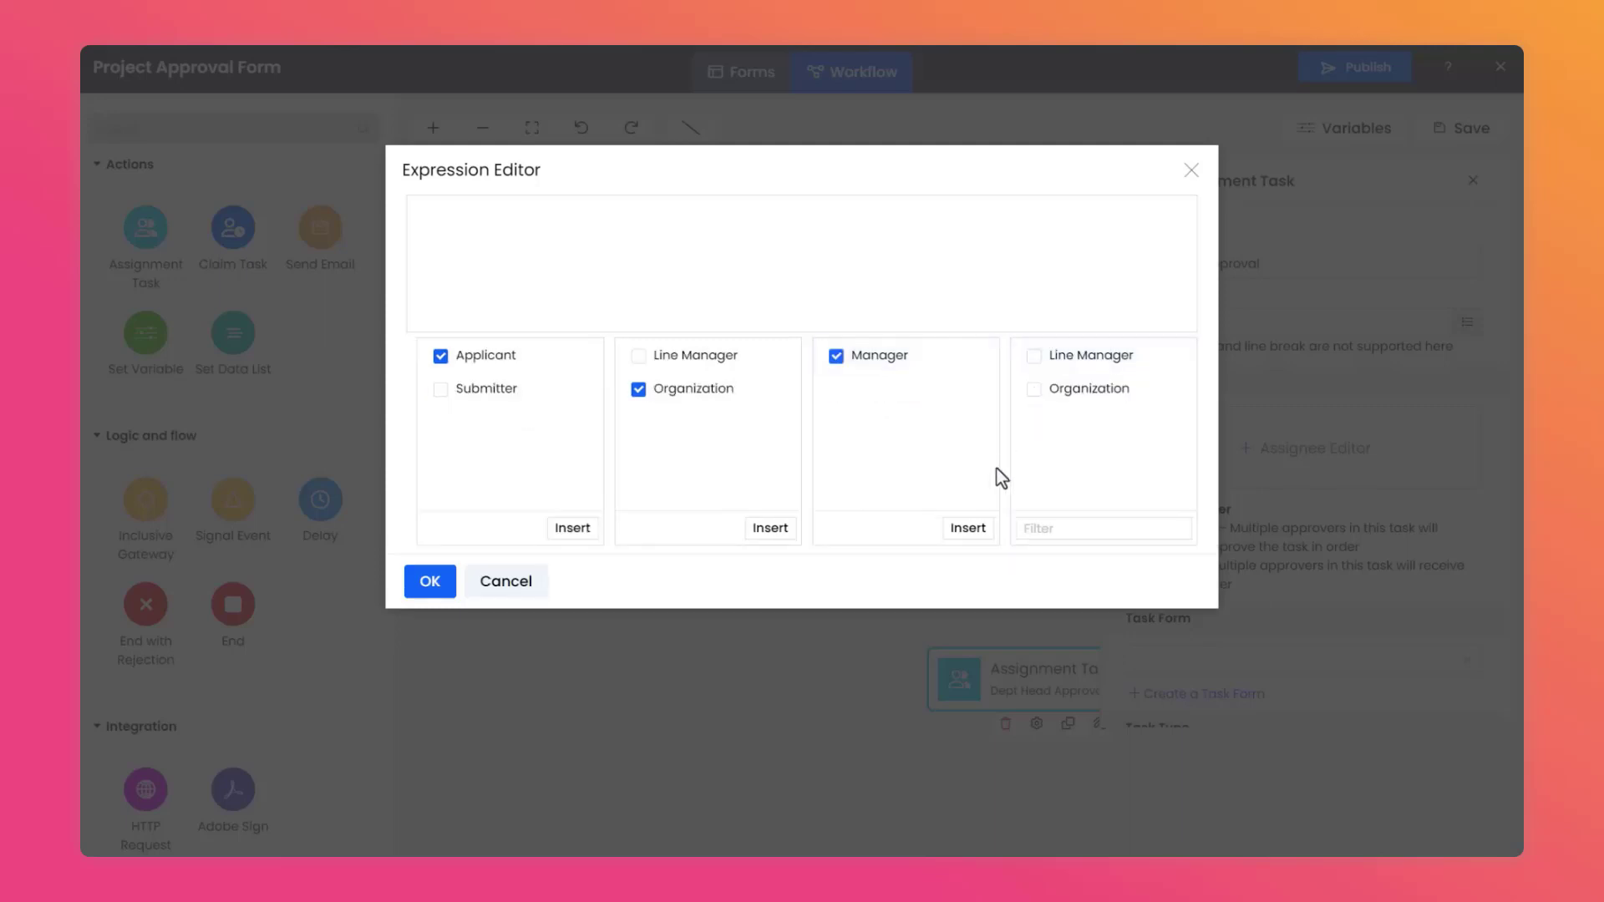
{"action": "left_click", "coordinate": [968, 528]}
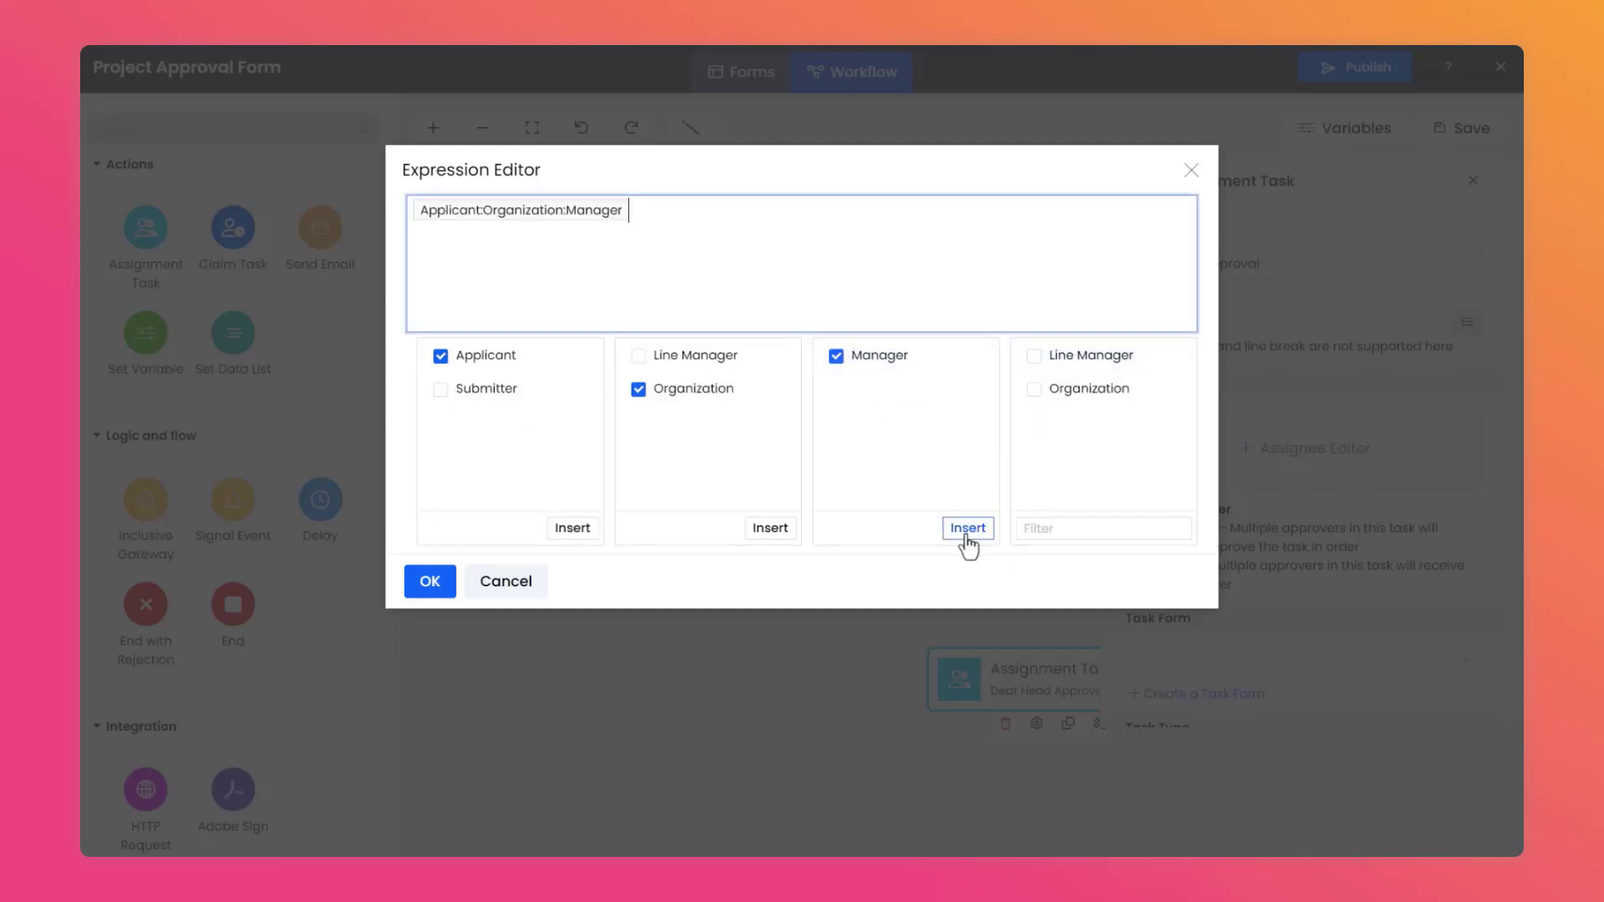
{"action": "left_click", "coordinate": [436, 580]}
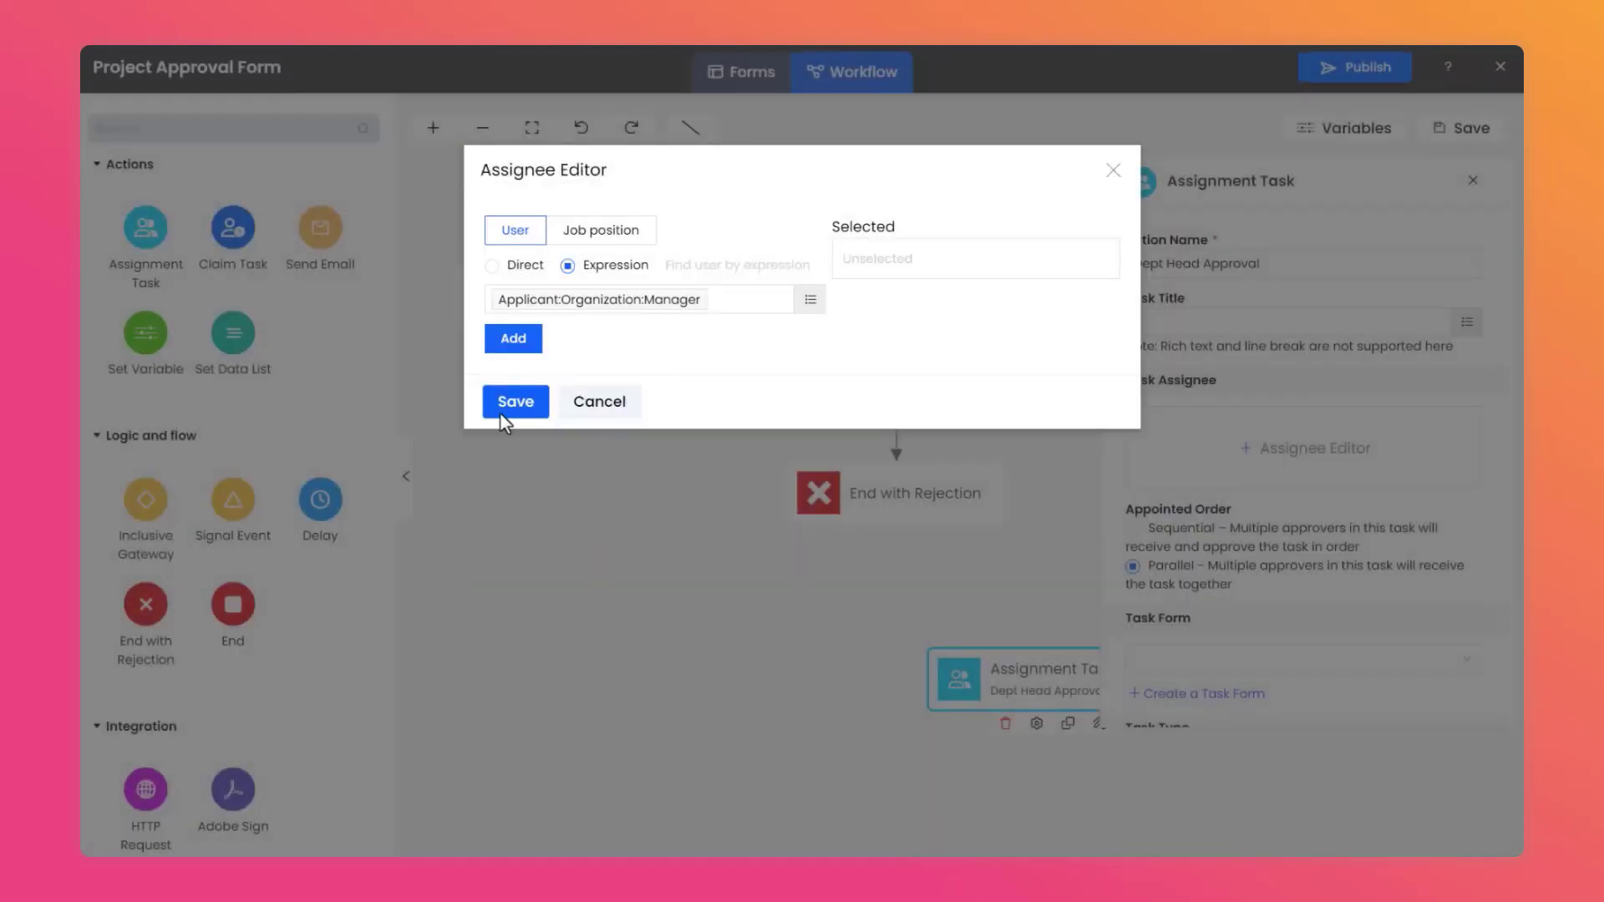
{"action": "left_click", "coordinate": [513, 339]}
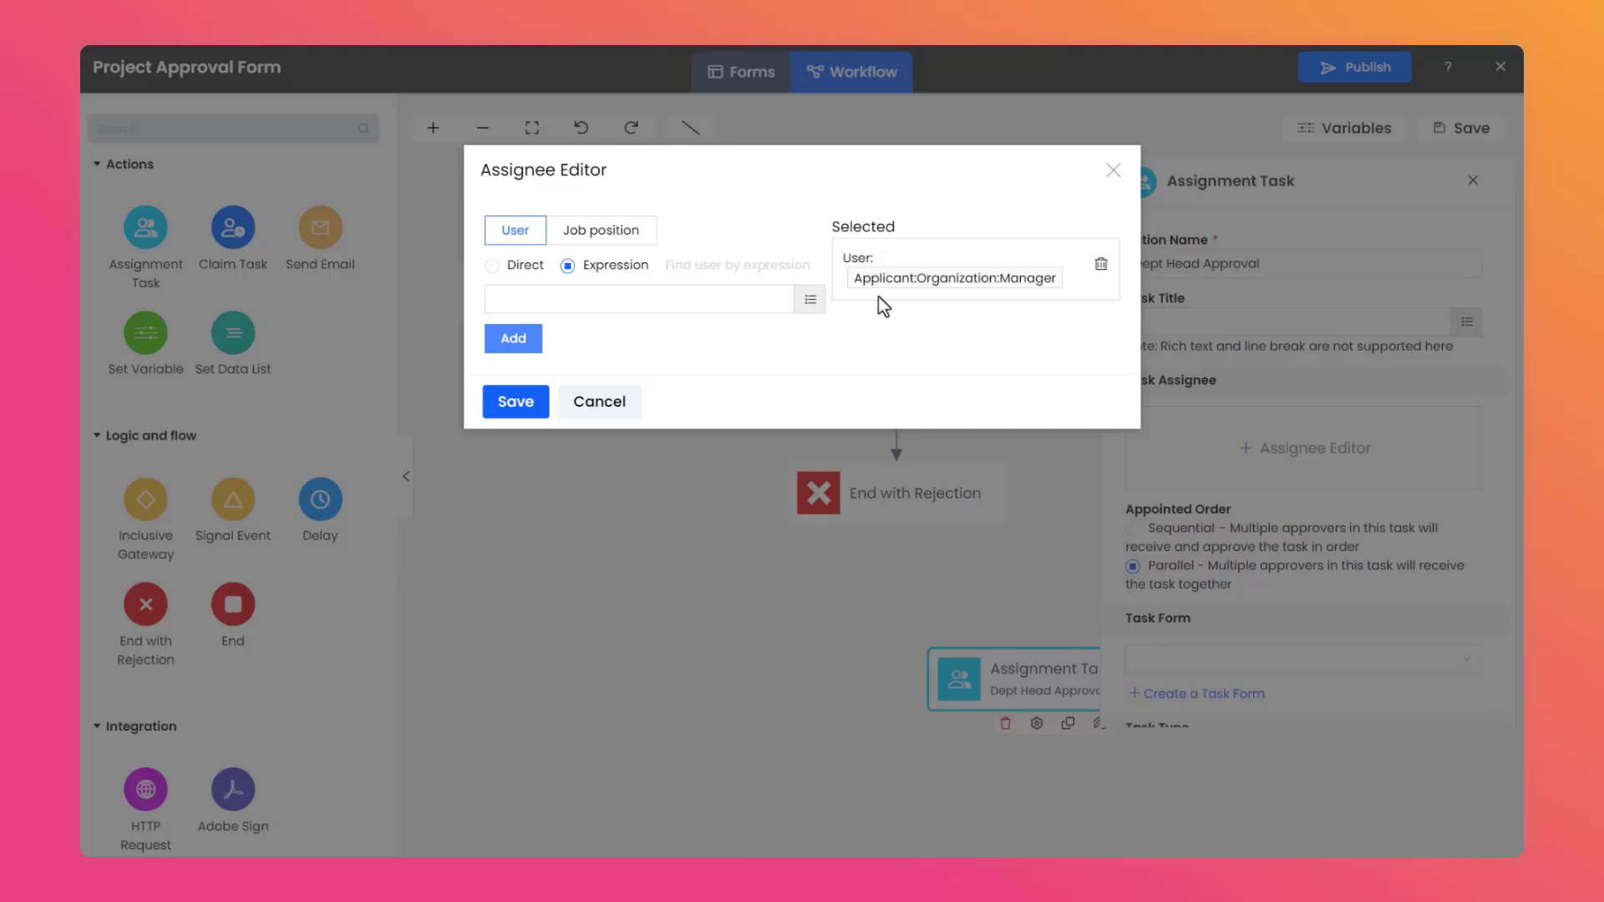
{"action": "left_click", "coordinate": [515, 401]}
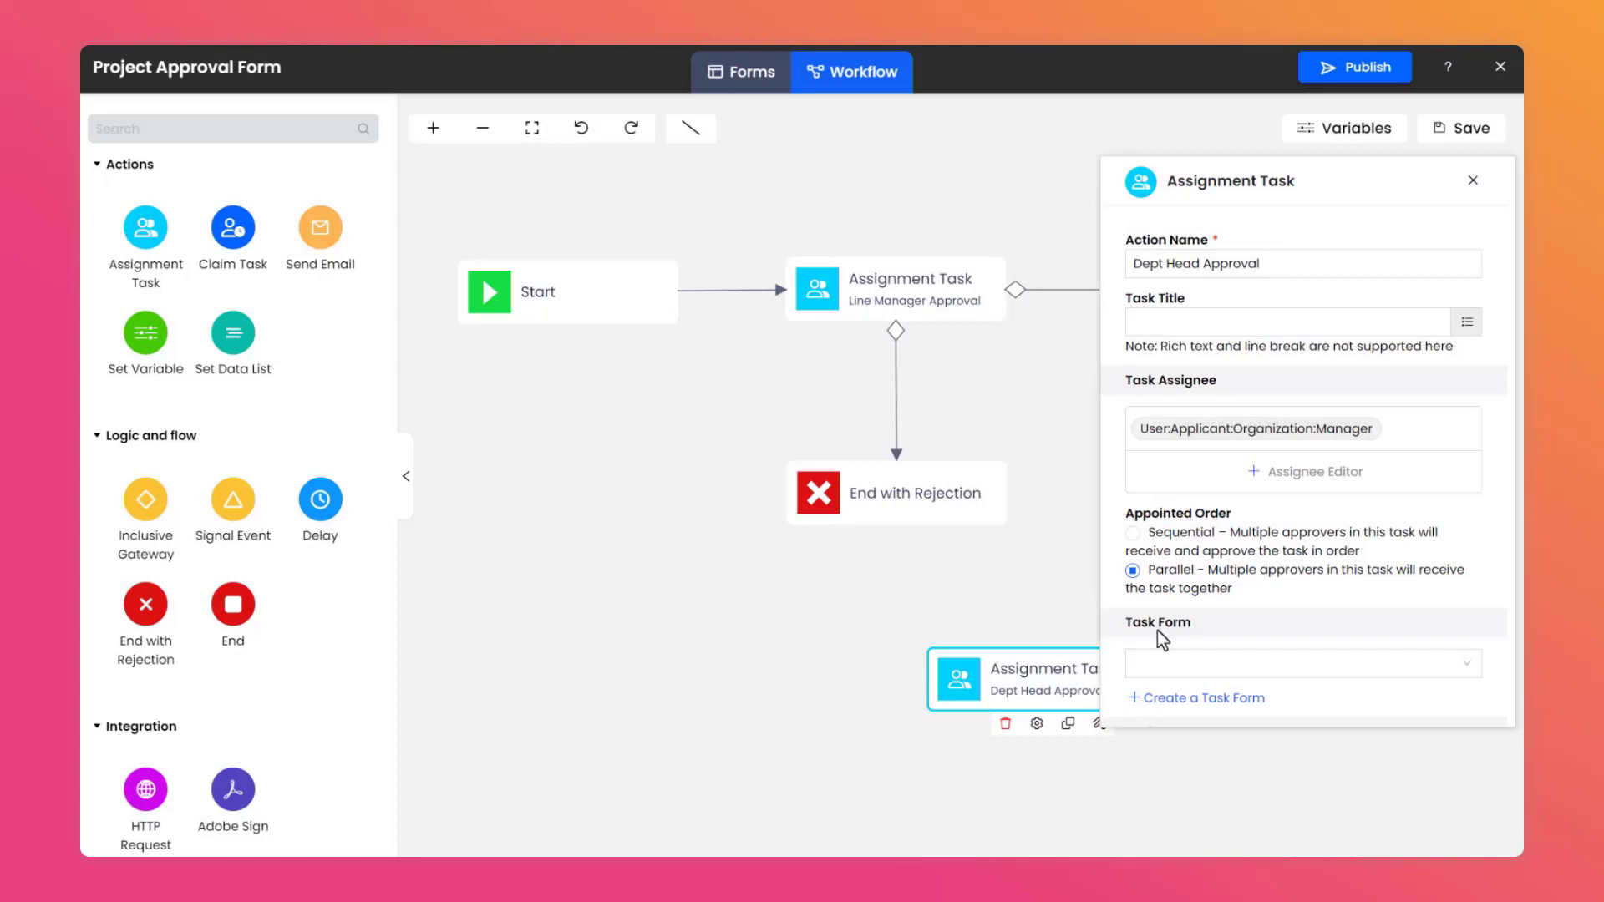
Step: Set the task form of the Dept Head Approval task to Approval Task Form and close its settings
{"action": "scroll", "coordinate": [1157, 630], "scroll_direction": "down", "scroll_amount": 3}
{"action": "left_click", "coordinate": [1219, 466]}
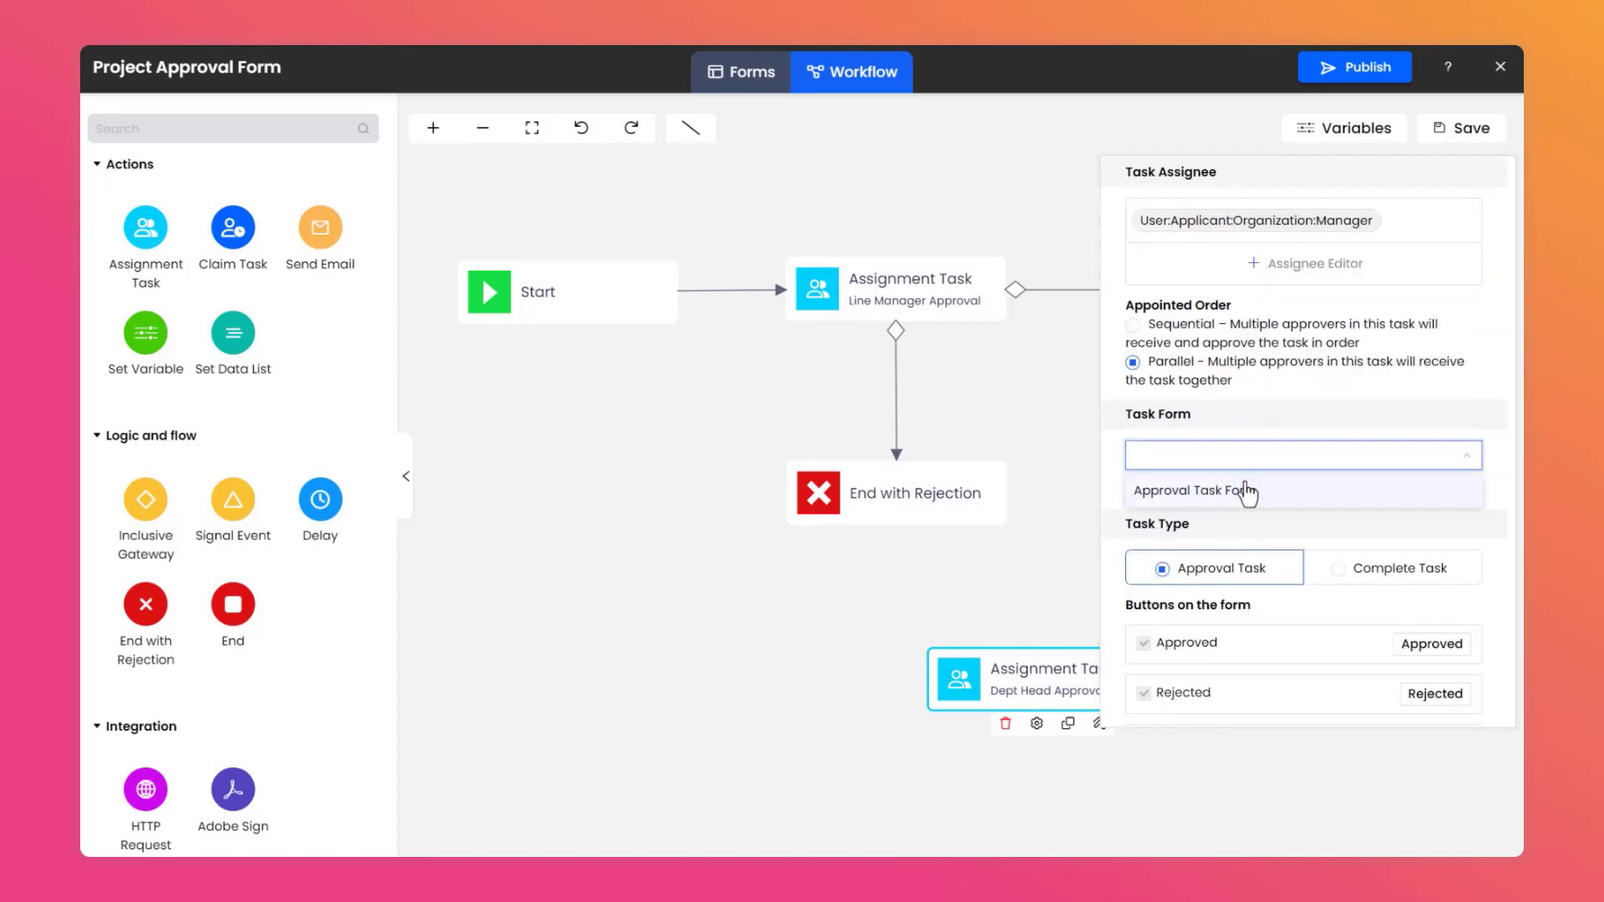
{"action": "left_click", "coordinate": [1252, 492]}
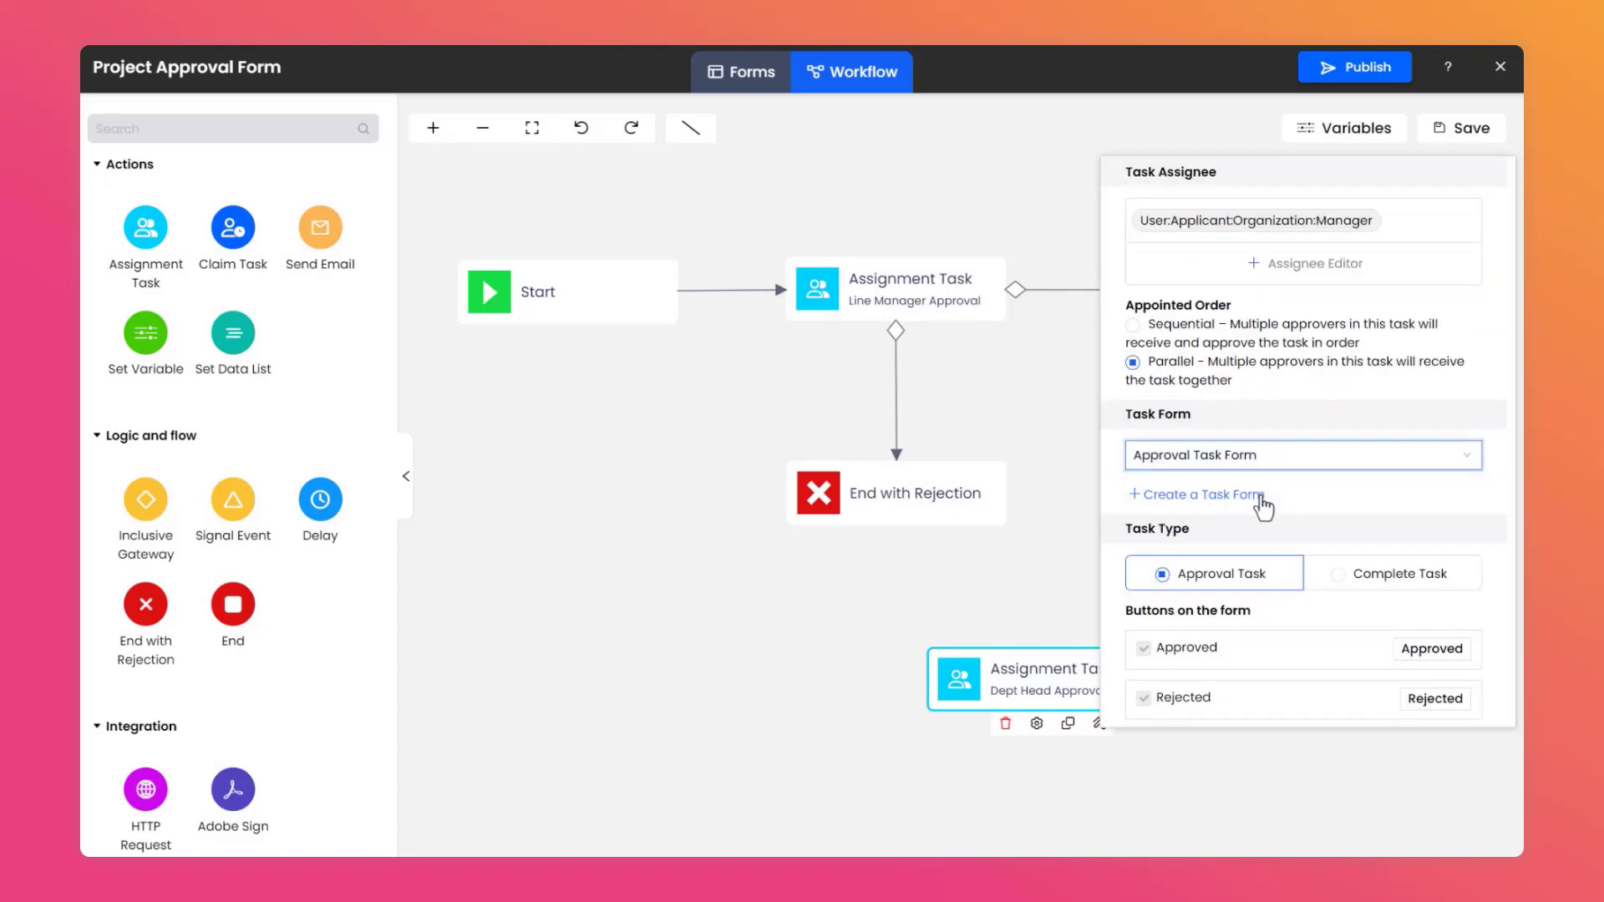
{"action": "left_click", "coordinate": [1065, 455]}
Step: Set the action name of the remaining unnamed Assignment Task beside Dept Head Approval to "CFO Approval"
{"action": "left_click", "coordinate": [1346, 669]}
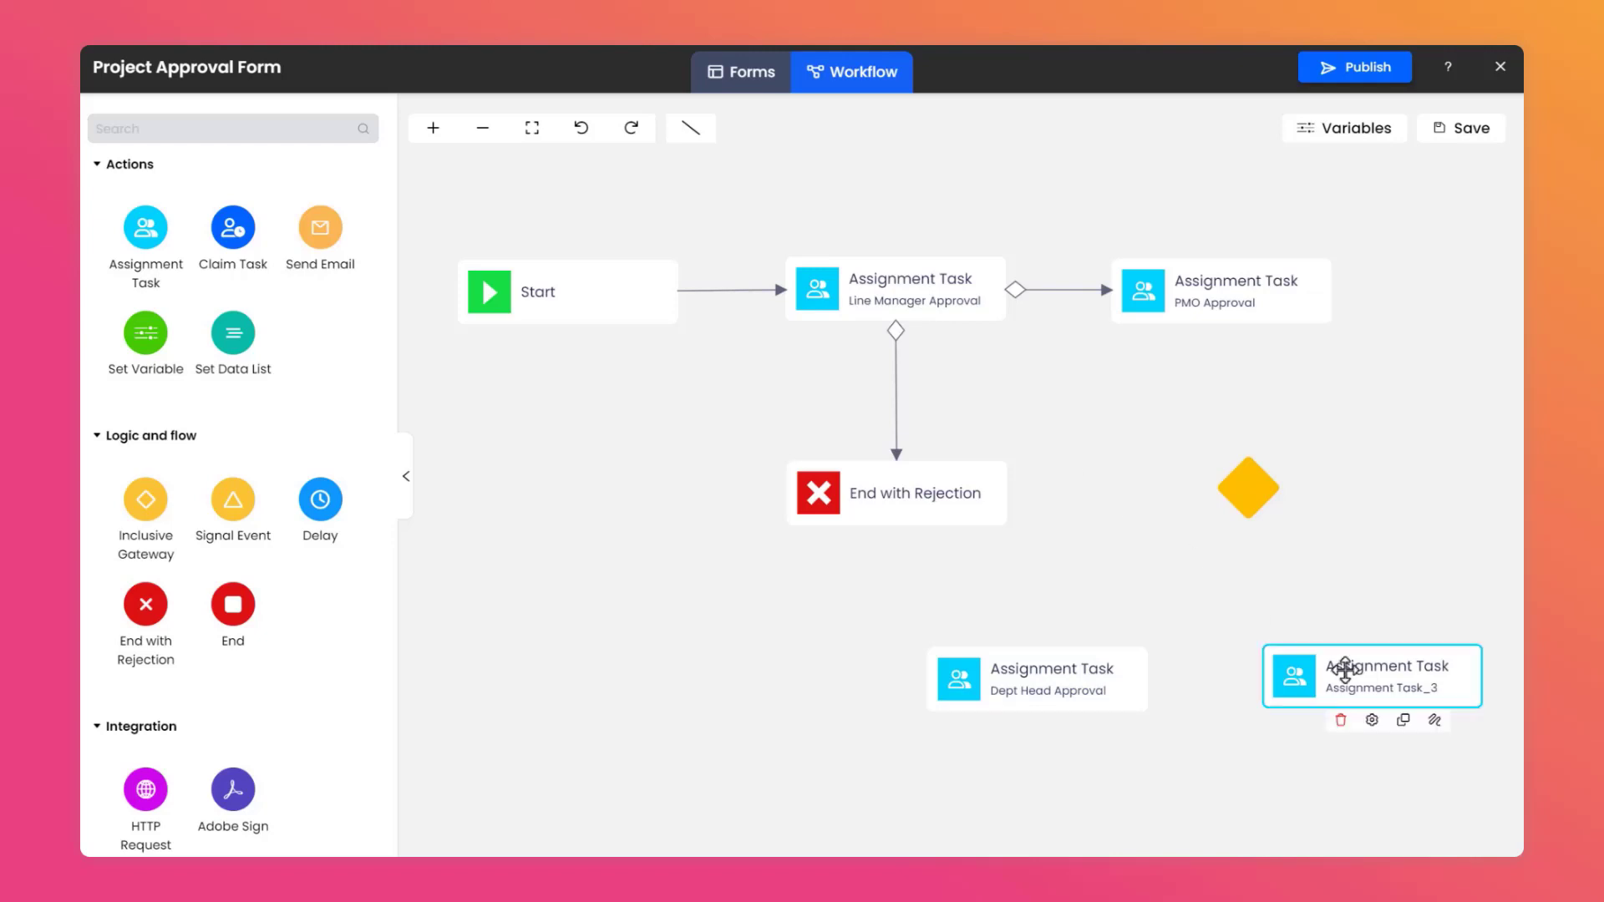
{"action": "left_click", "coordinate": [1371, 720]}
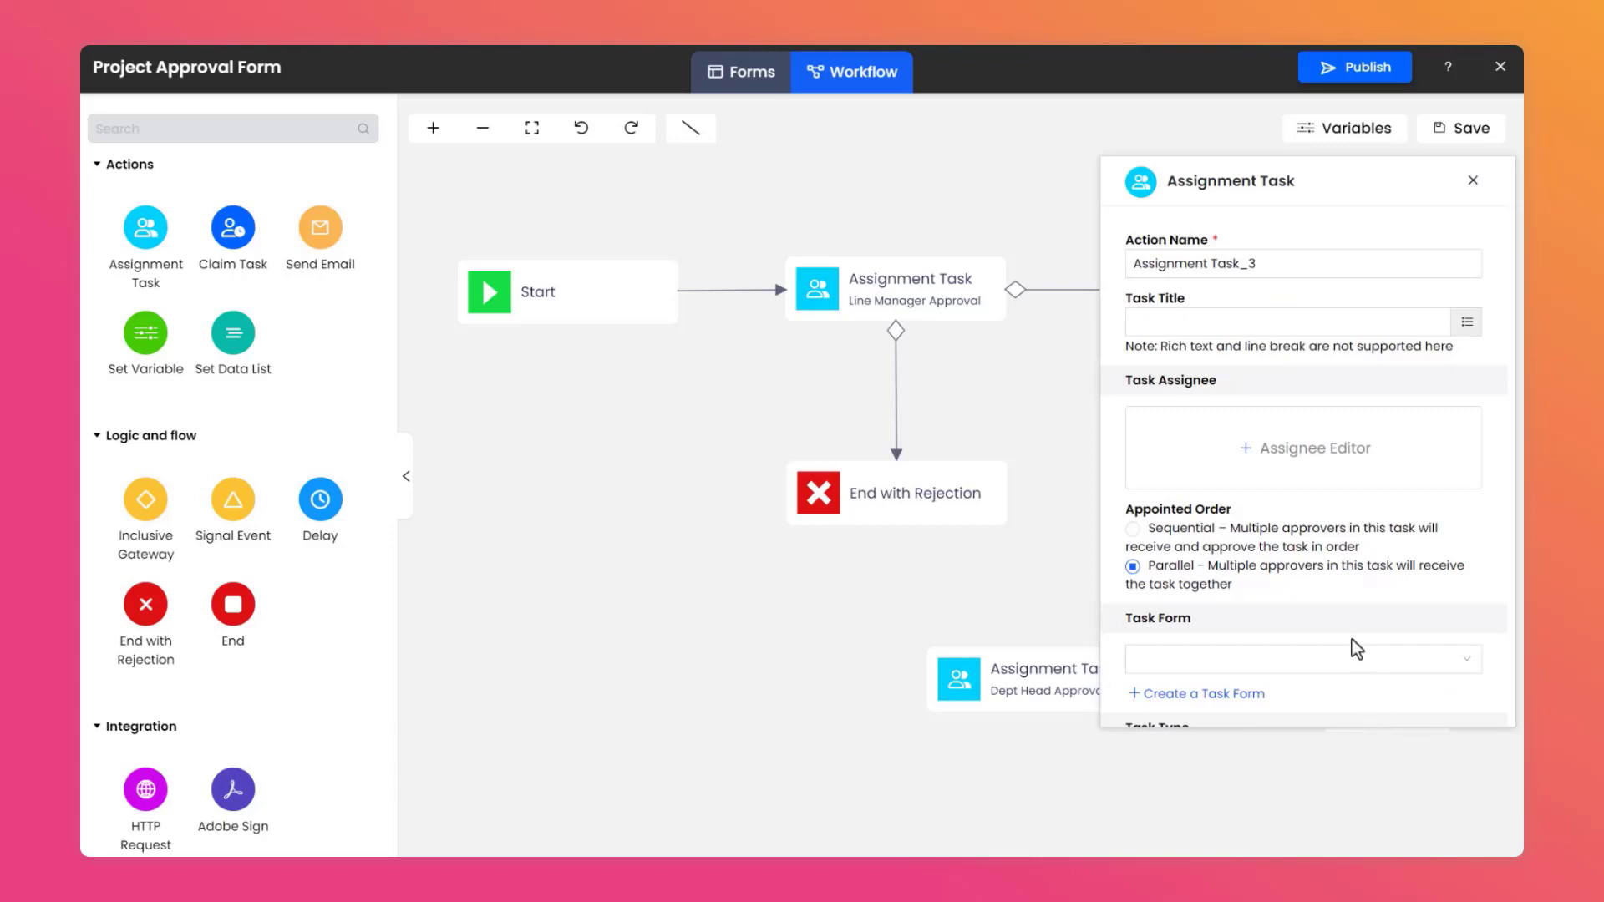
{"action": "left_click", "coordinate": [1278, 263]}
{"action": "left_click_drag", "start_coordinate": [1271, 263], "coordinate": [1130, 265]}
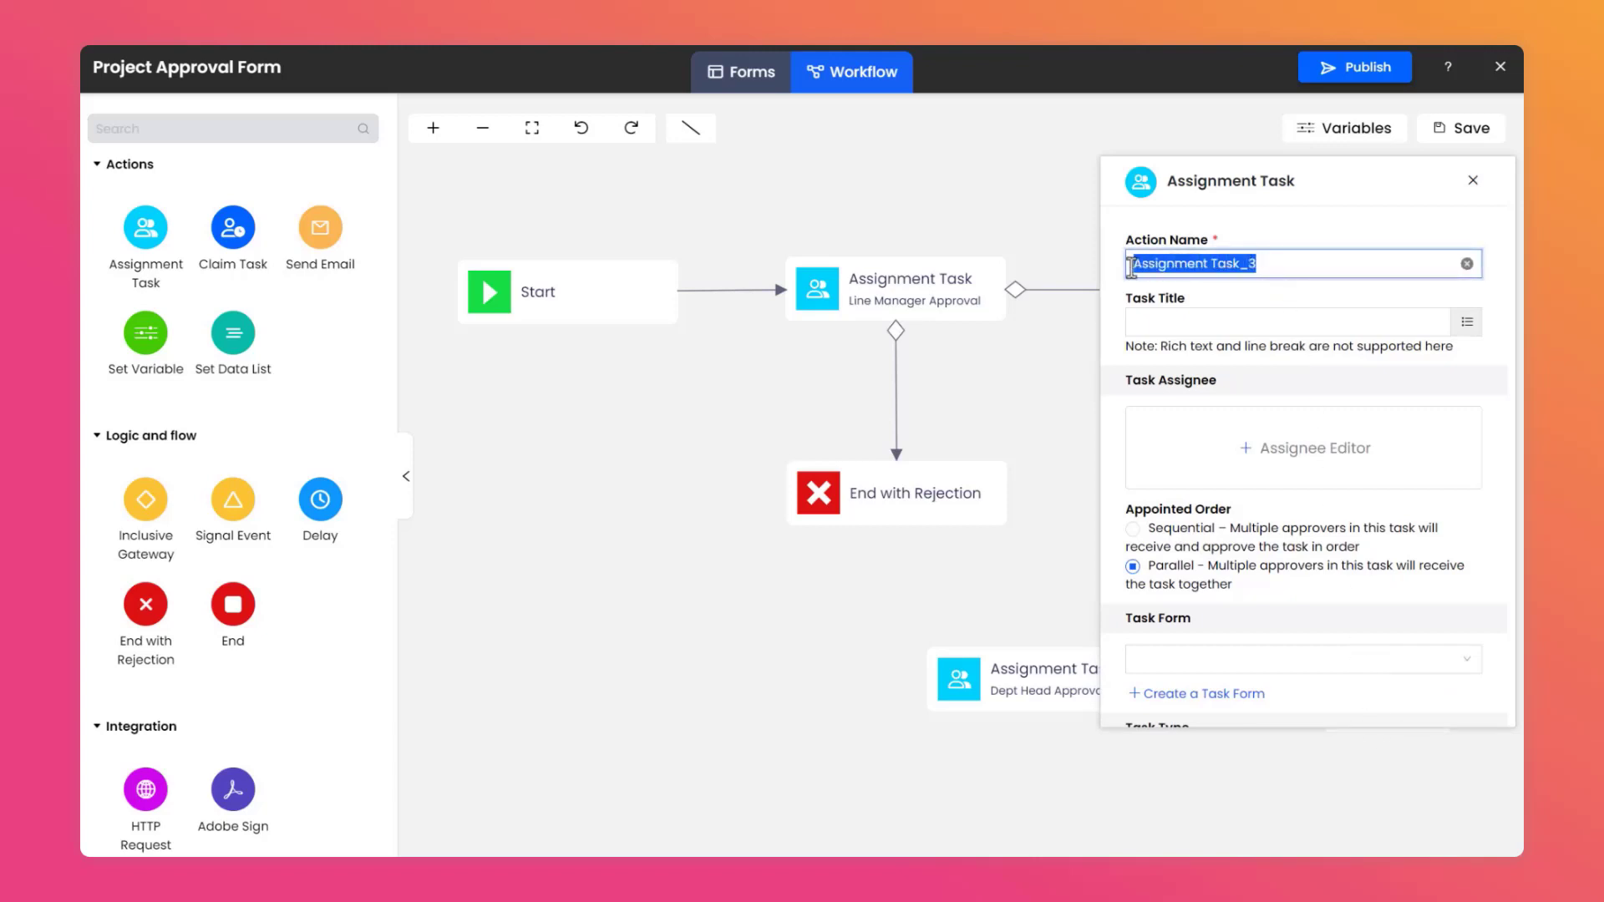
{"action": "type", "text": "CFO Approval"}
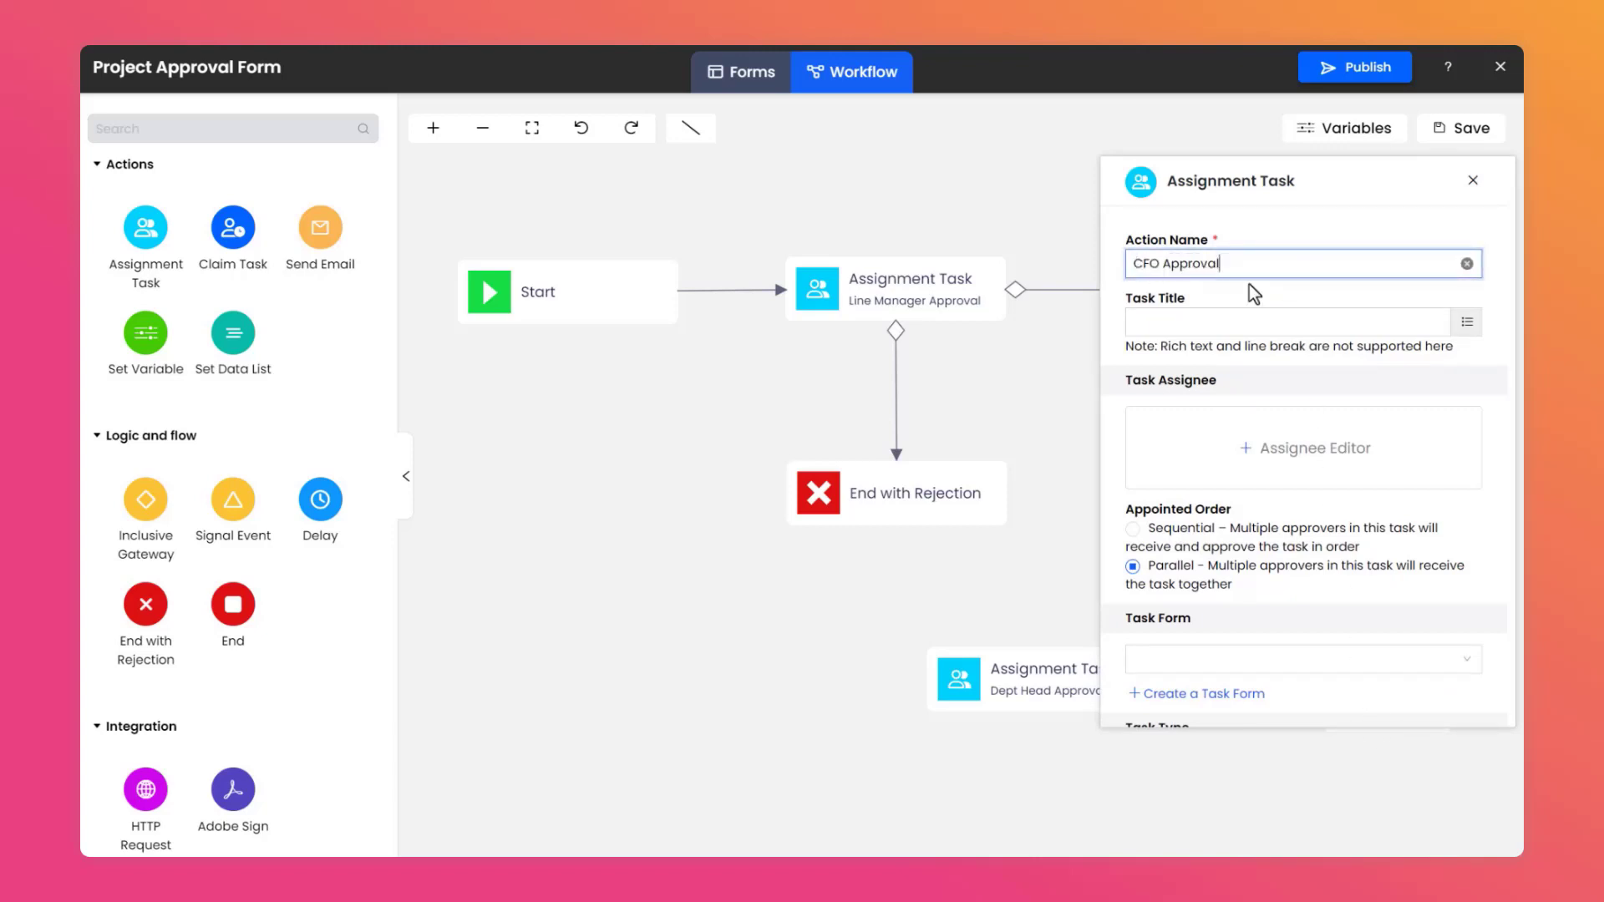
Step: Choose the CFO job position in the assignee editor of the CFO Approval task
{"action": "left_click", "coordinate": [1248, 462]}
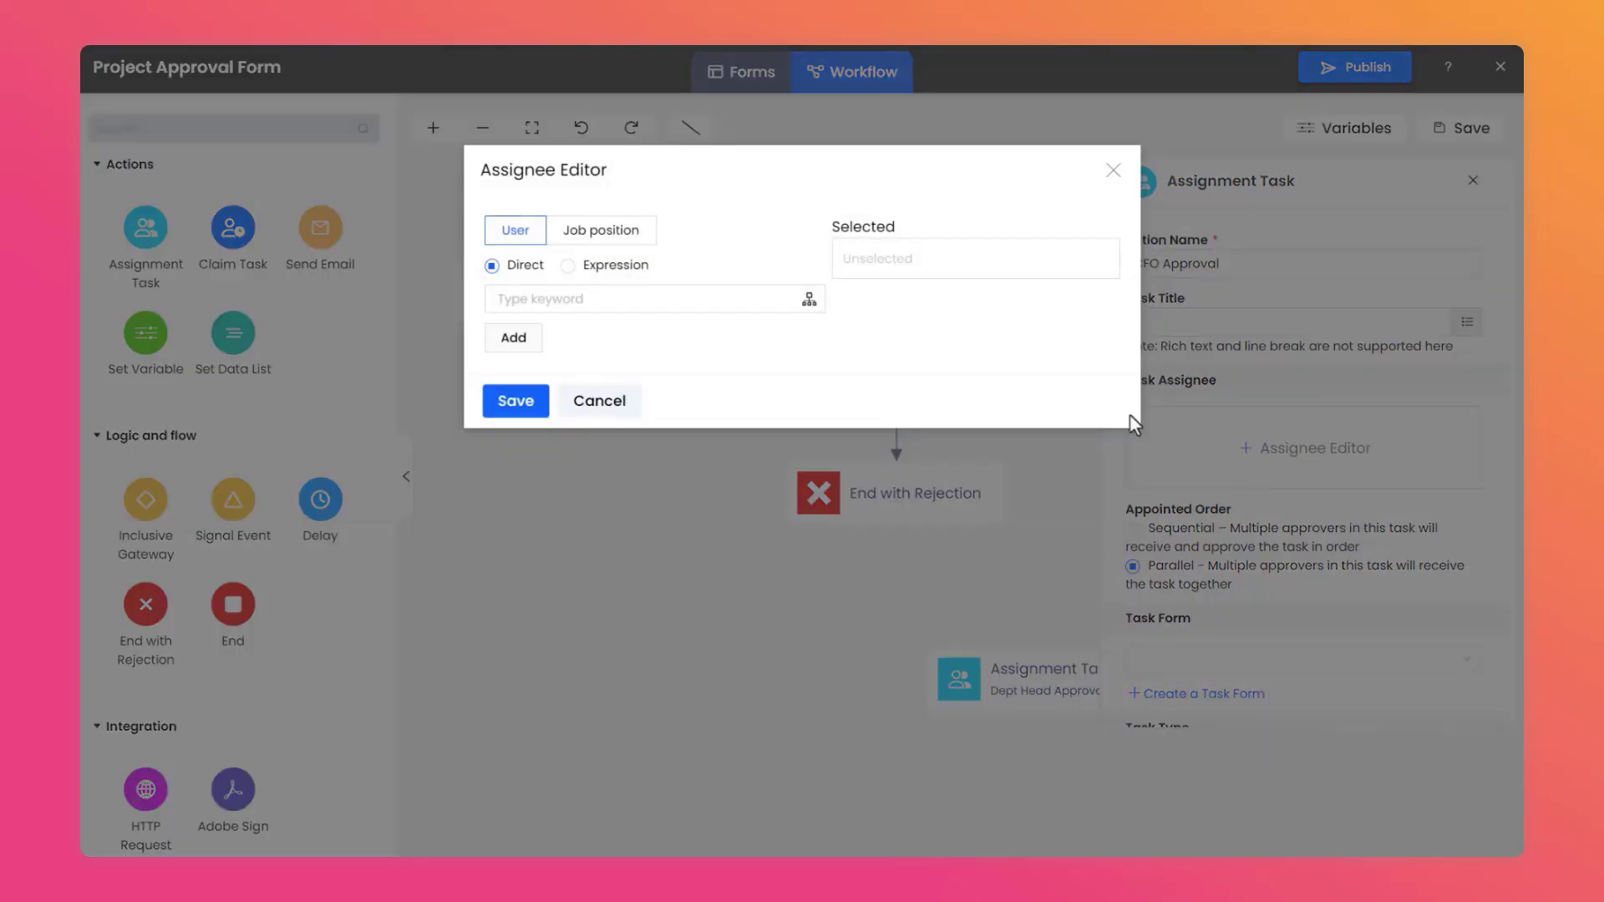
{"action": "left_click", "coordinate": [649, 236]}
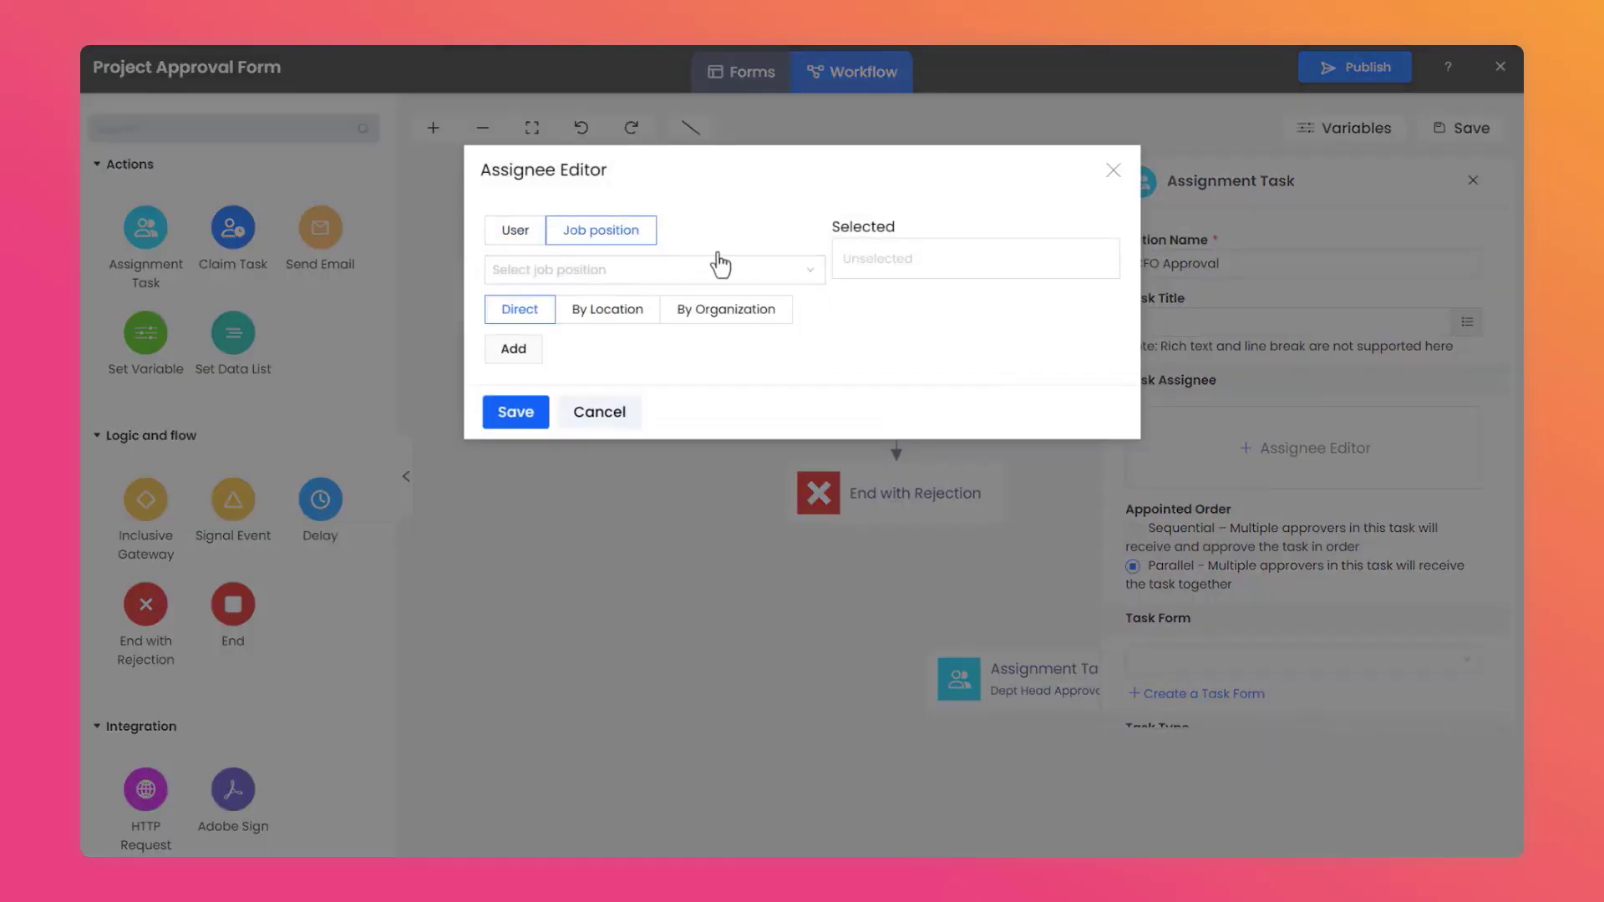
{"action": "left_click", "coordinate": [794, 269]}
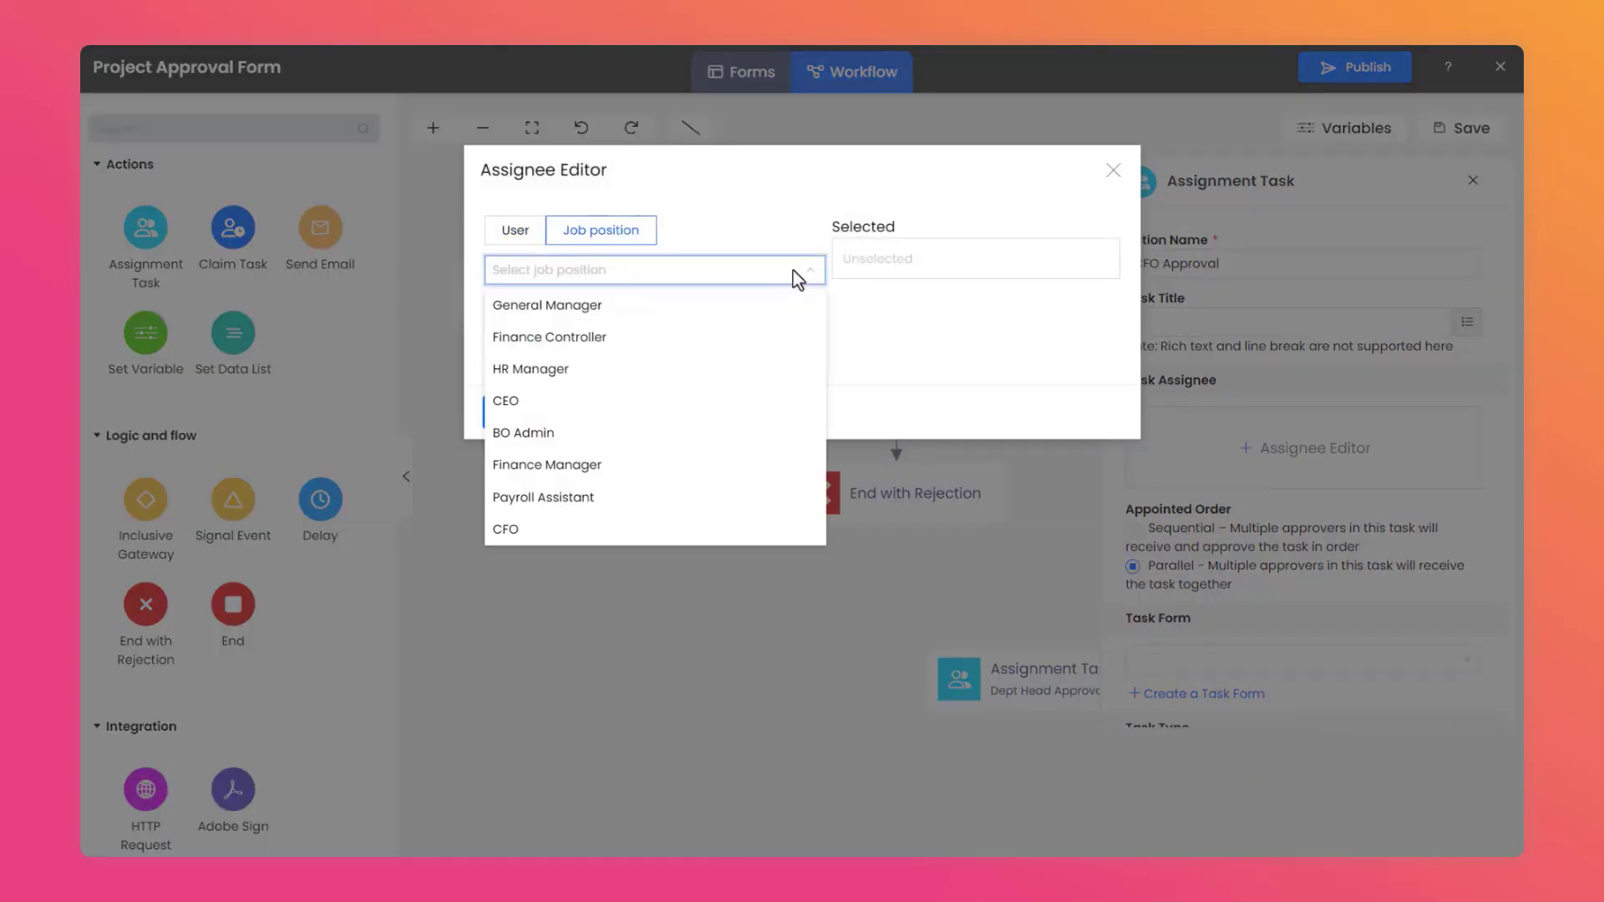
{"action": "left_click", "coordinate": [653, 534]}
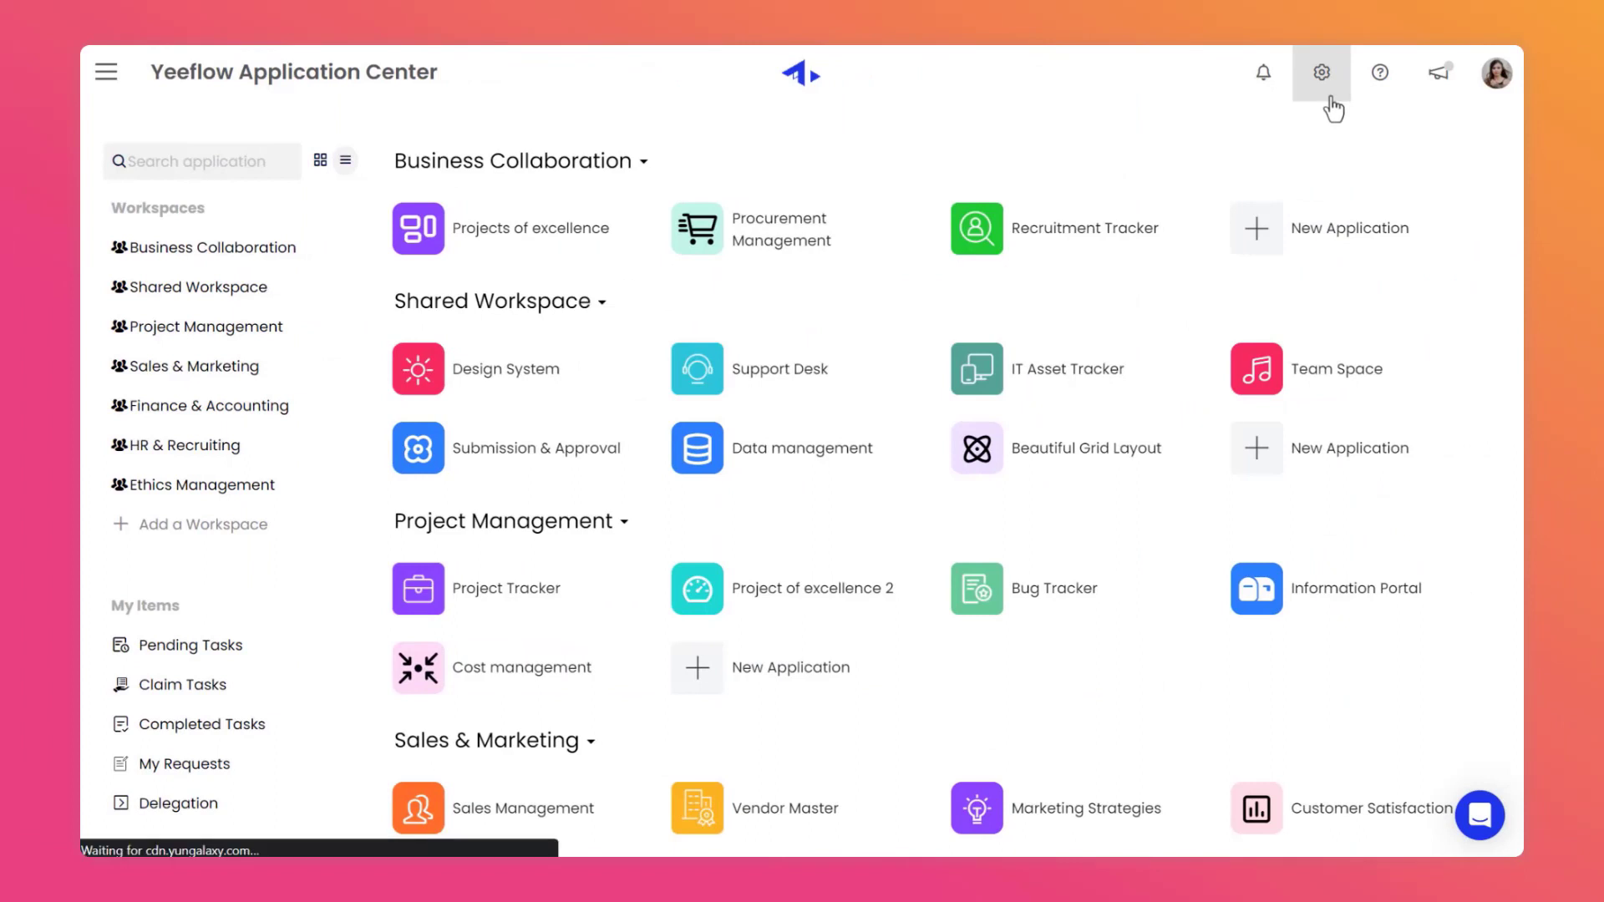
Step: In the Admin Center's organization settings, add a job position named CFO, assign it to the second listed user and save it
{"action": "left_click", "coordinate": [1330, 97]}
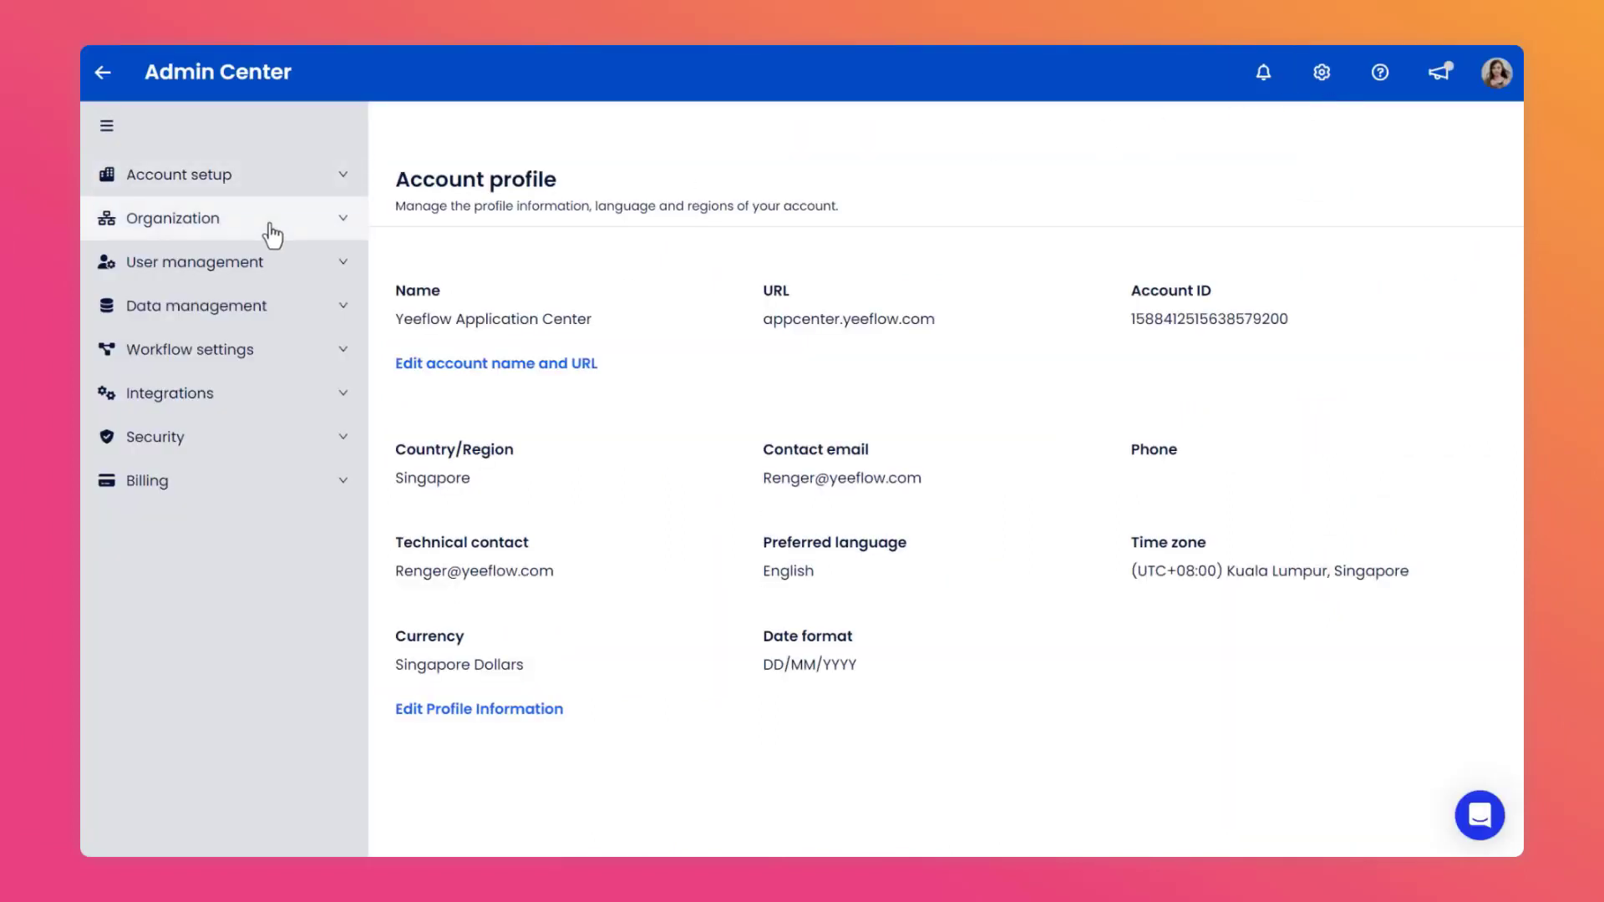
{"action": "left_click", "coordinate": [273, 235]}
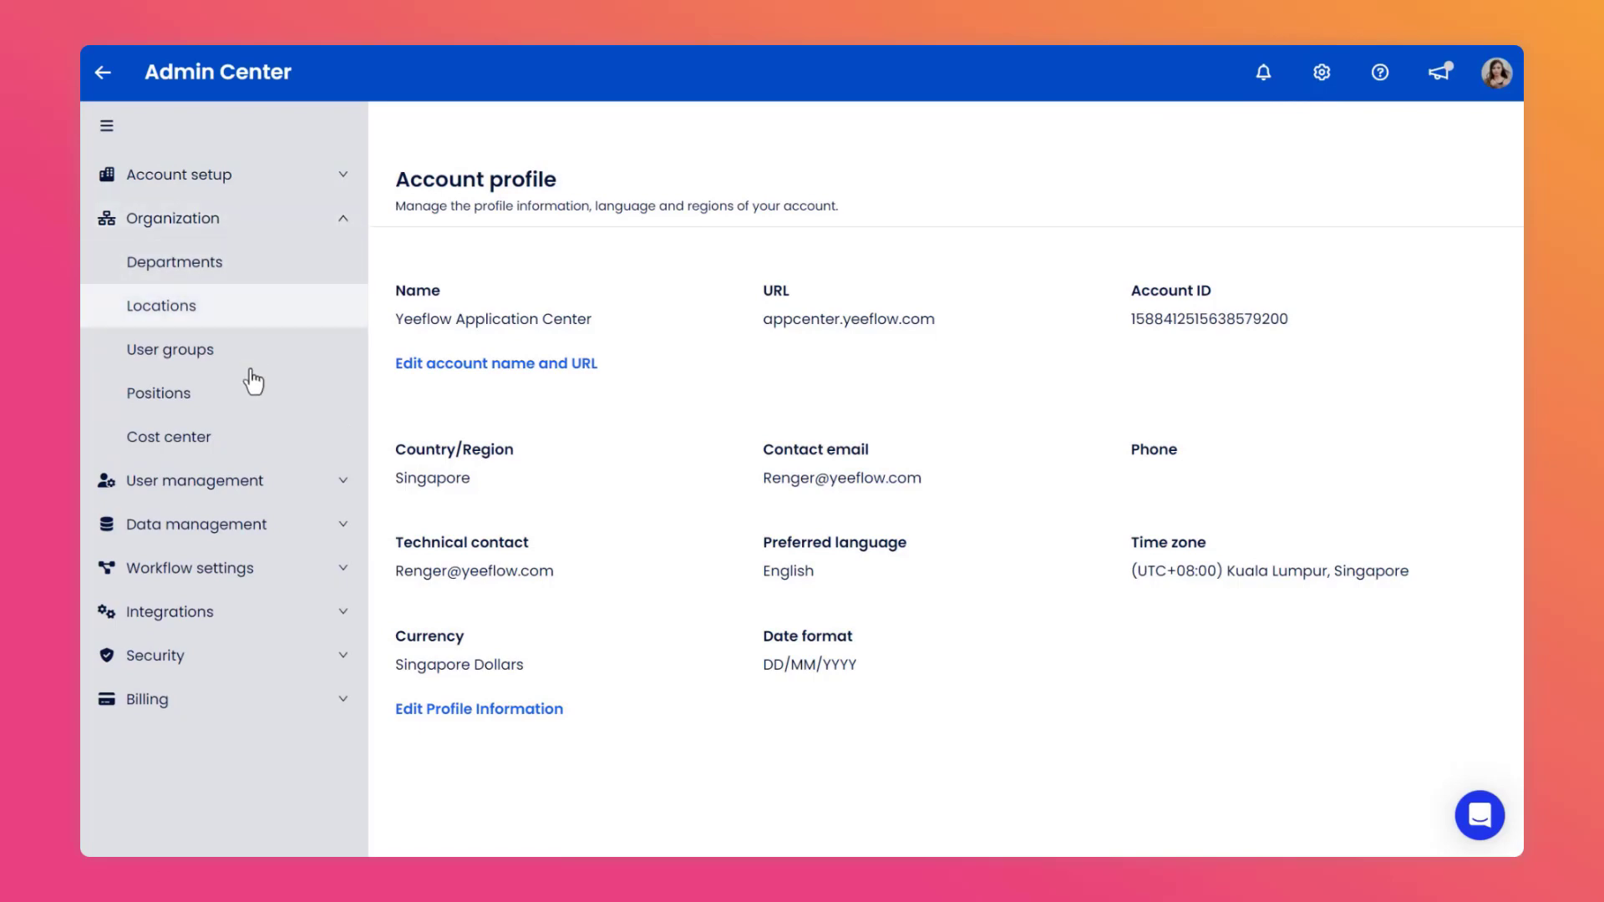
{"action": "left_click", "coordinate": [250, 410]}
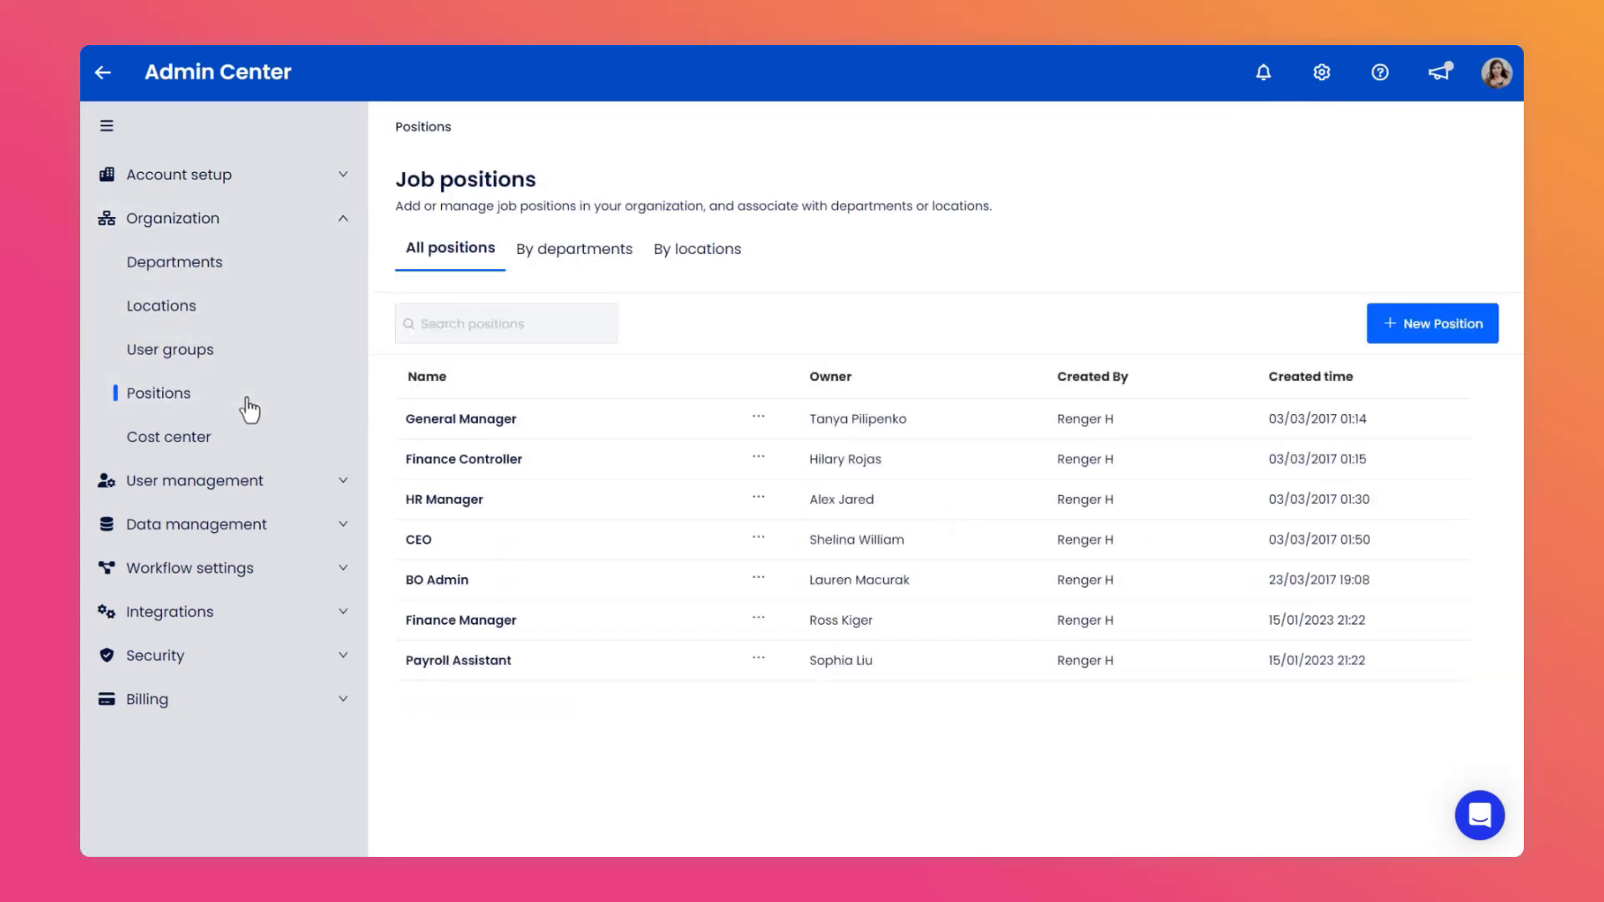
{"action": "left_click", "coordinate": [1422, 335]}
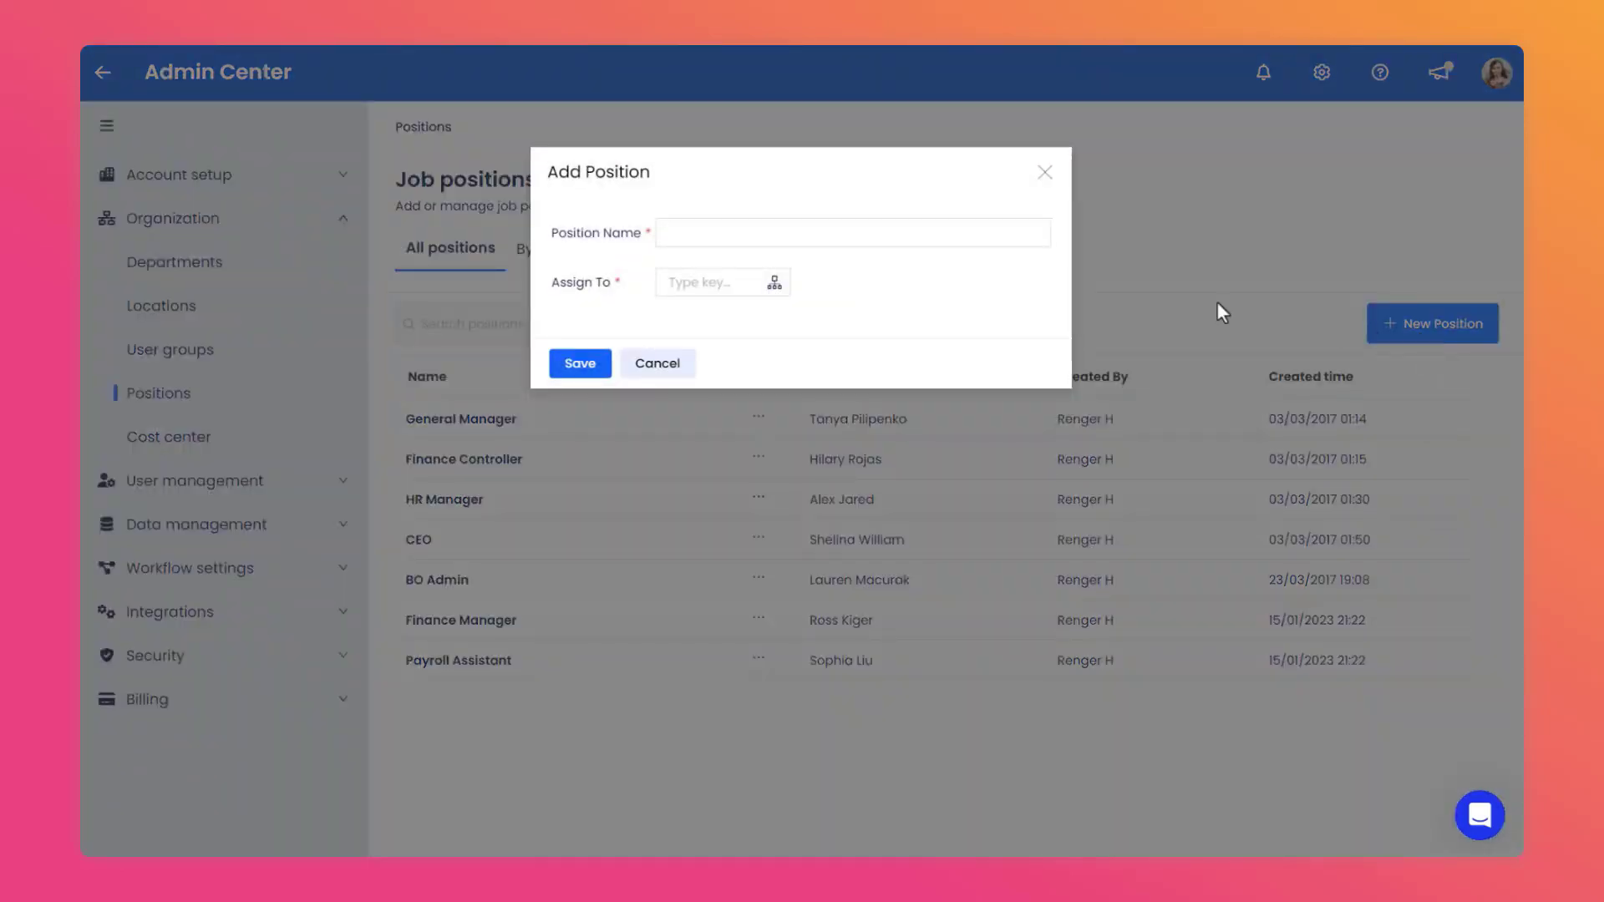
{"action": "left_click", "coordinate": [792, 233]}
{"action": "type", "text": "CFO"}
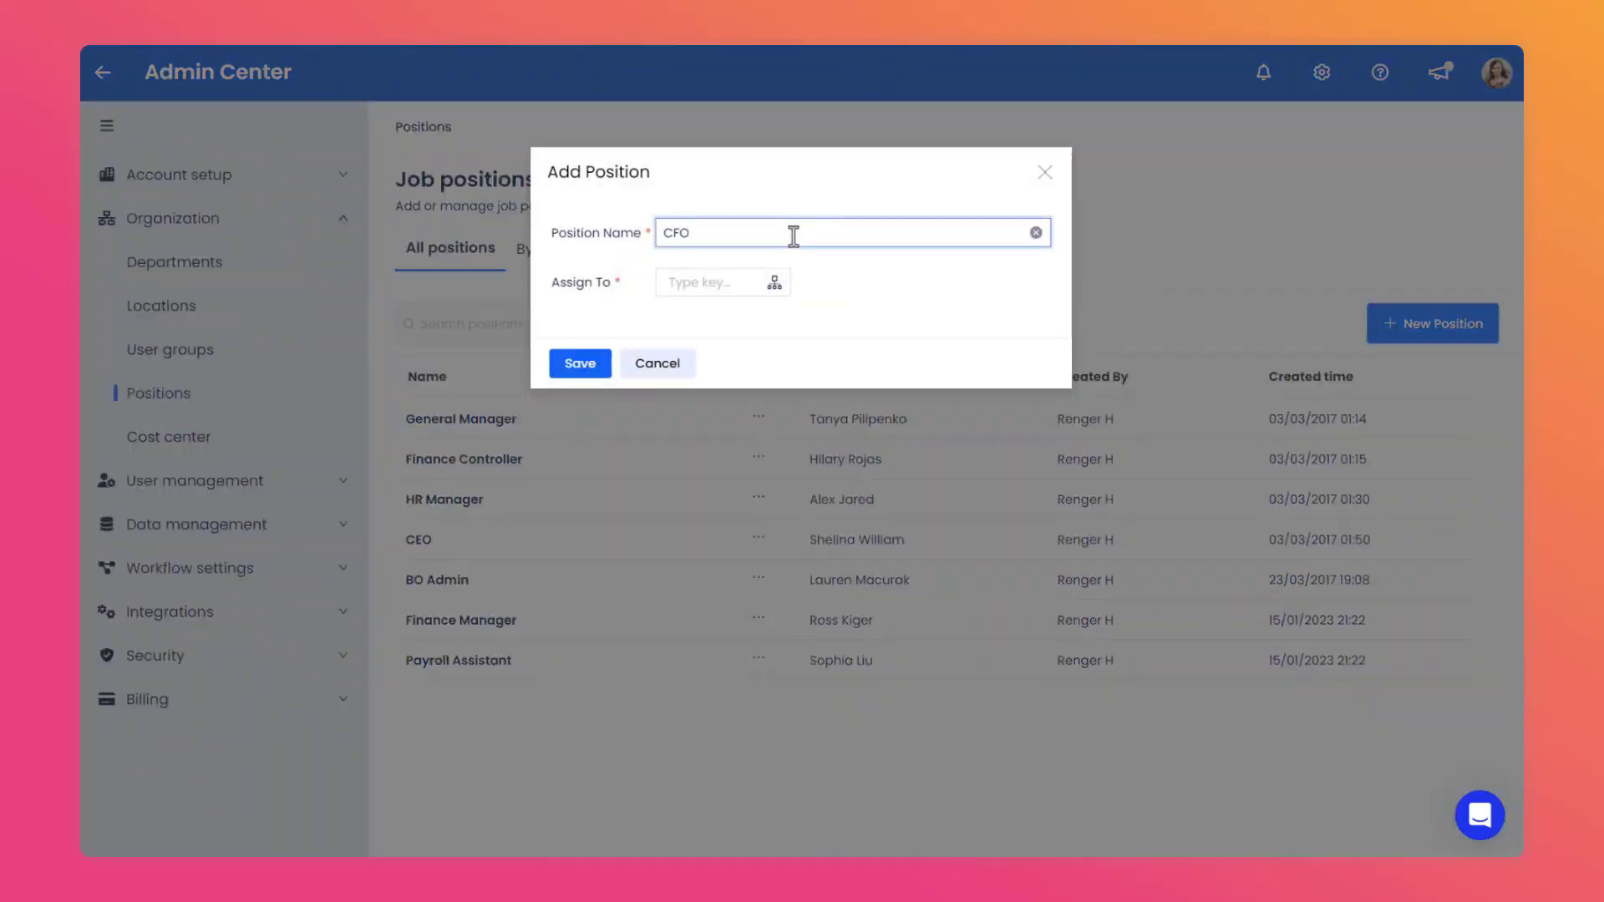
{"action": "left_click", "coordinate": [777, 288]}
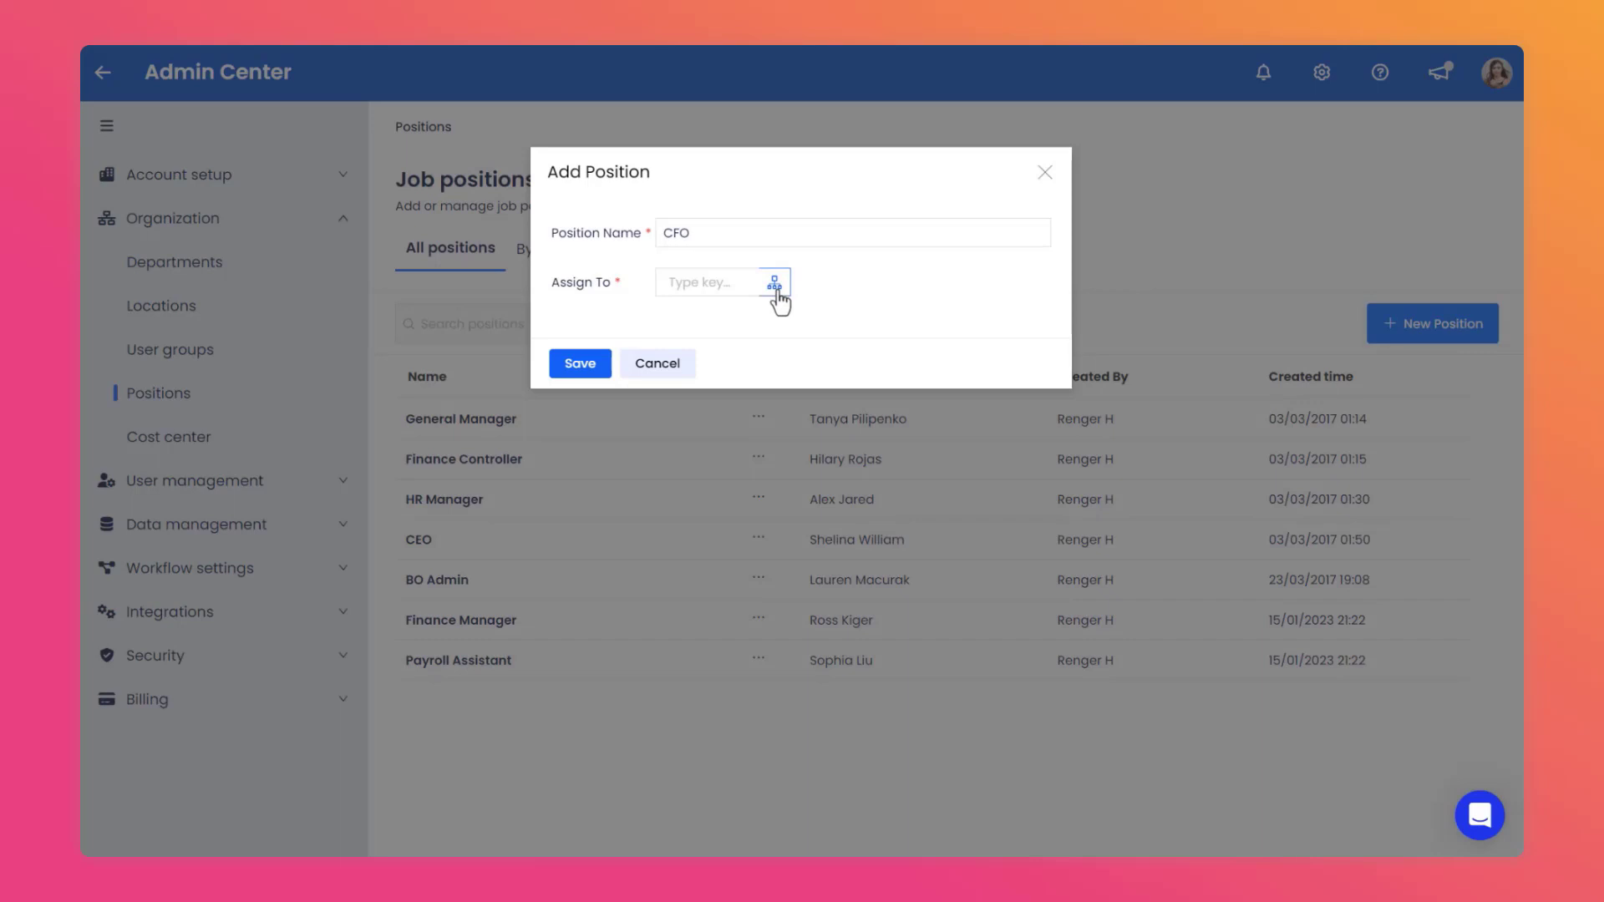
{"action": "left_click", "coordinate": [776, 288]}
{"action": "left_click", "coordinate": [583, 281]}
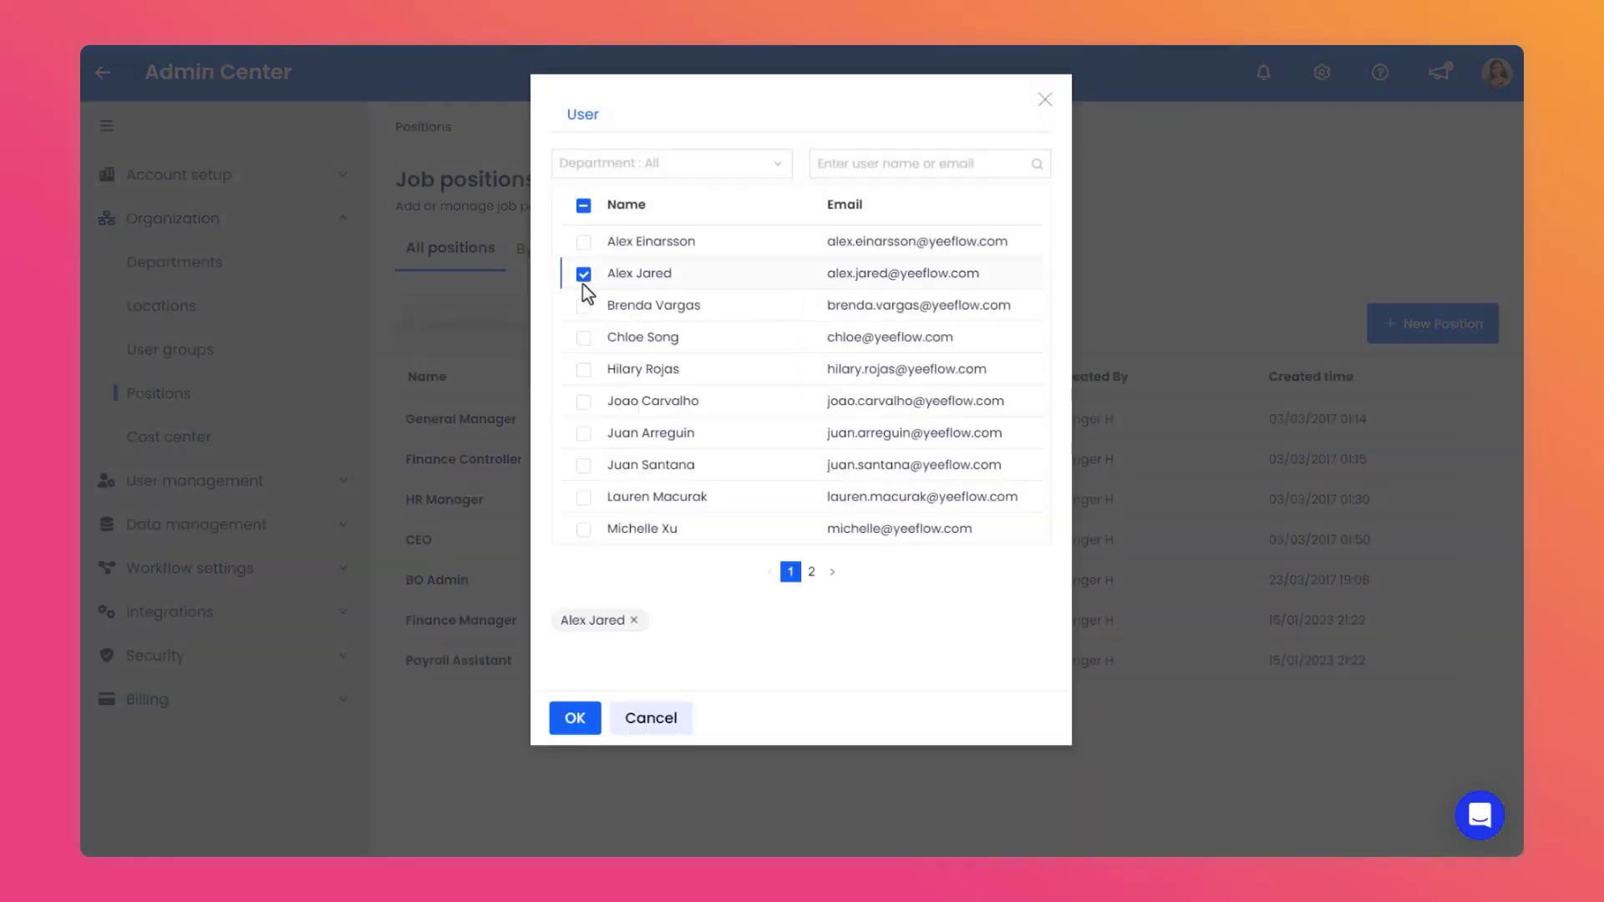
{"action": "left_click", "coordinate": [583, 722]}
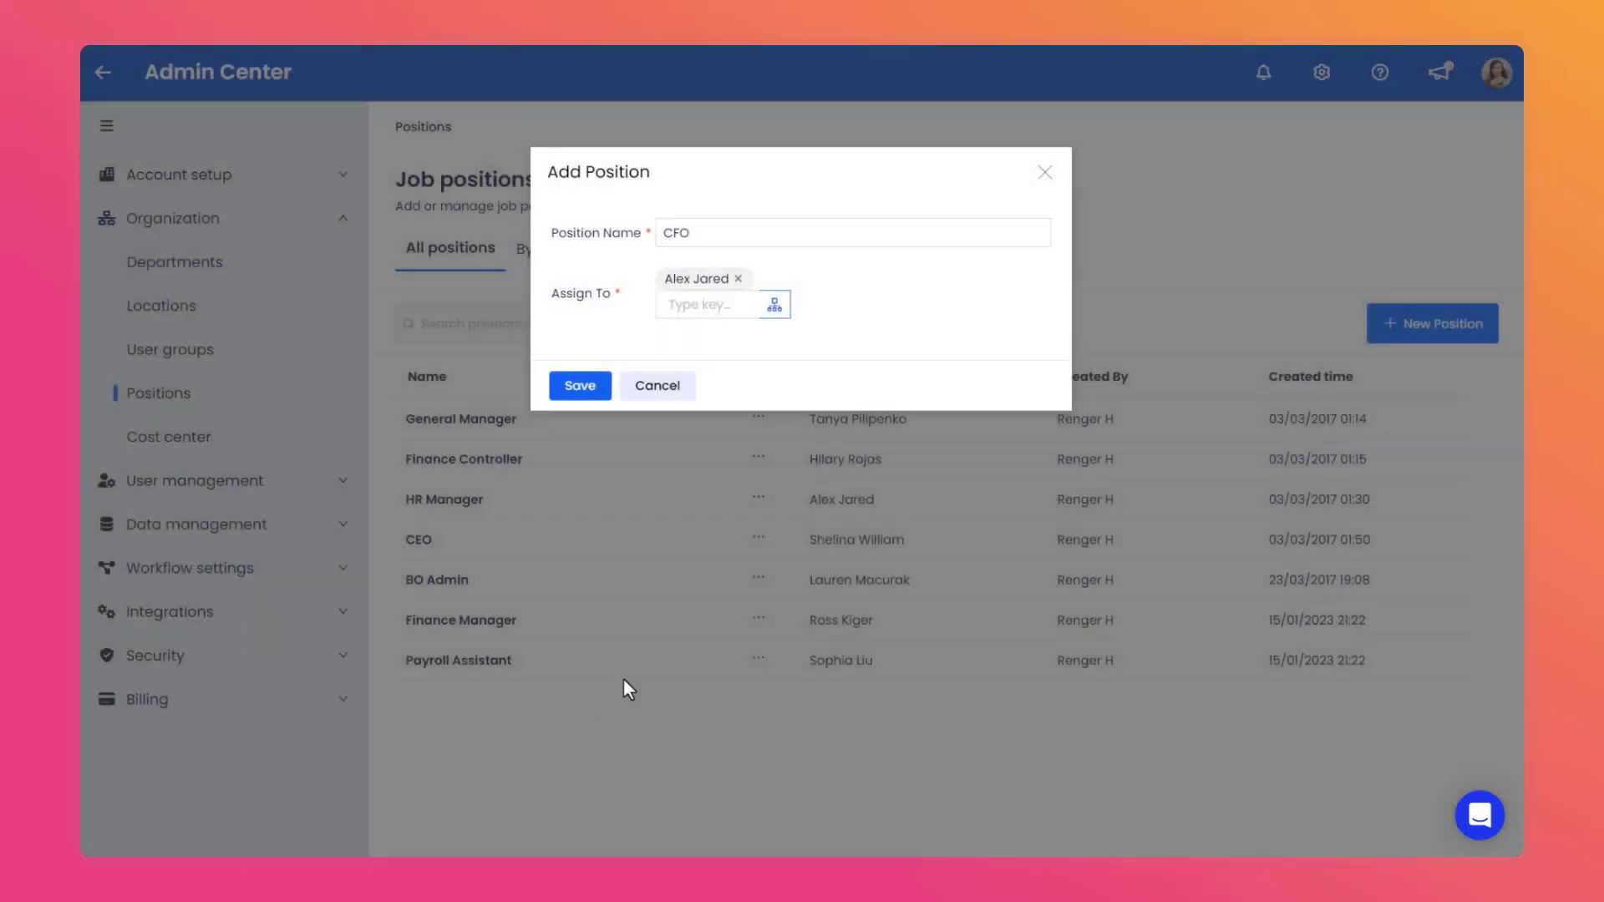
{"action": "left_click", "coordinate": [584, 394]}
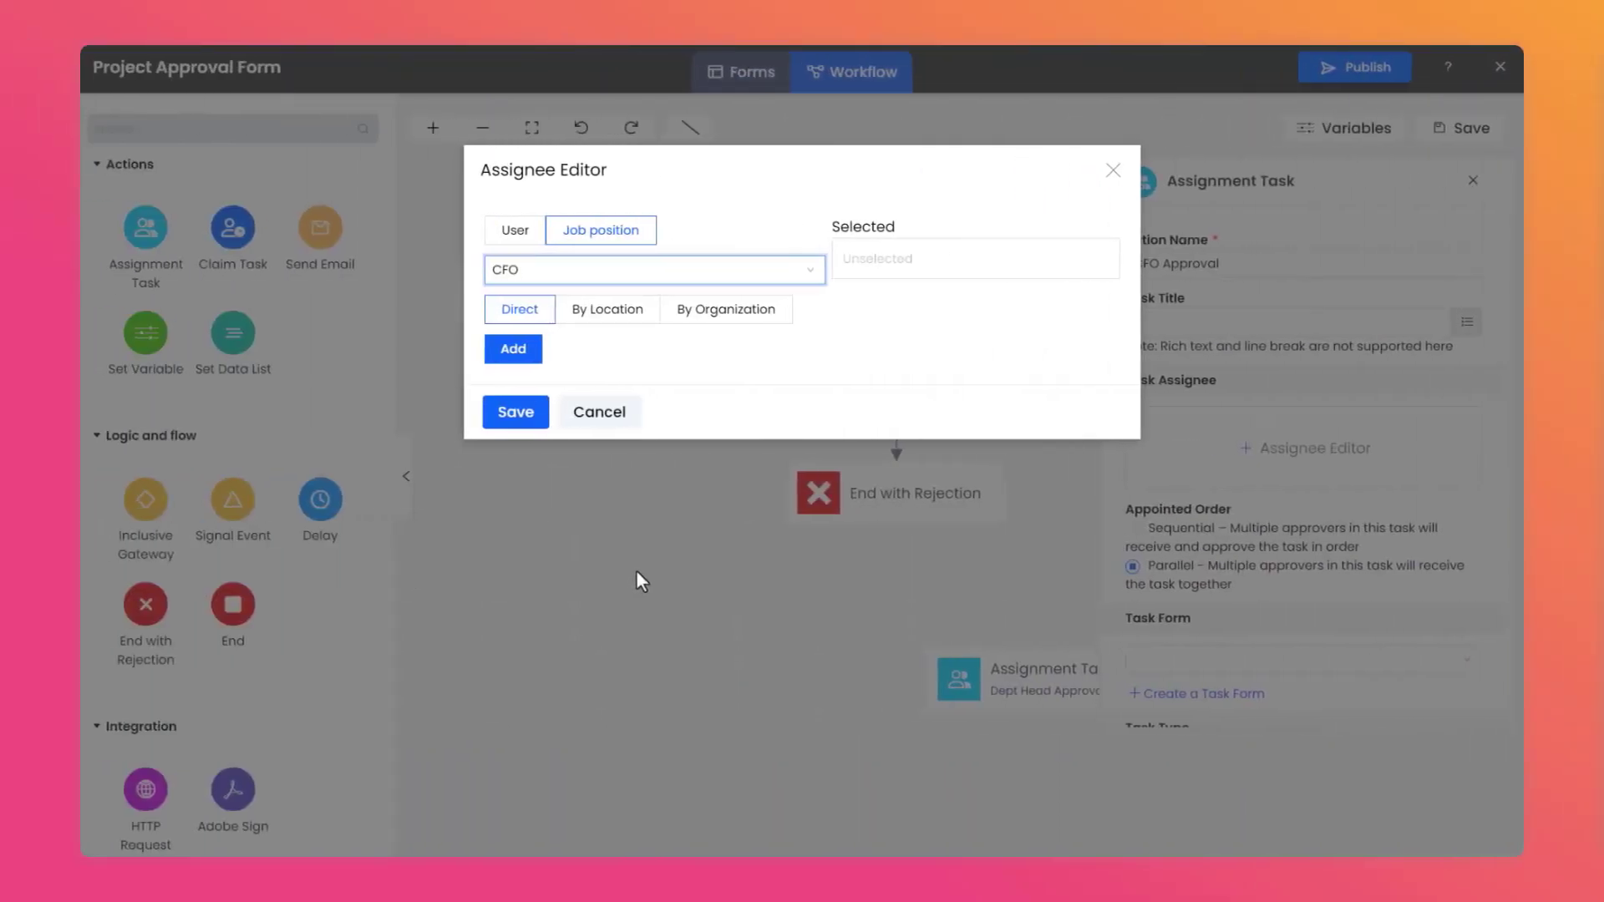
Step: Add and save the CFO job position as the CFO Approval task's assignee, and set its task form to Approval Task Form
{"action": "left_click", "coordinate": [533, 358]}
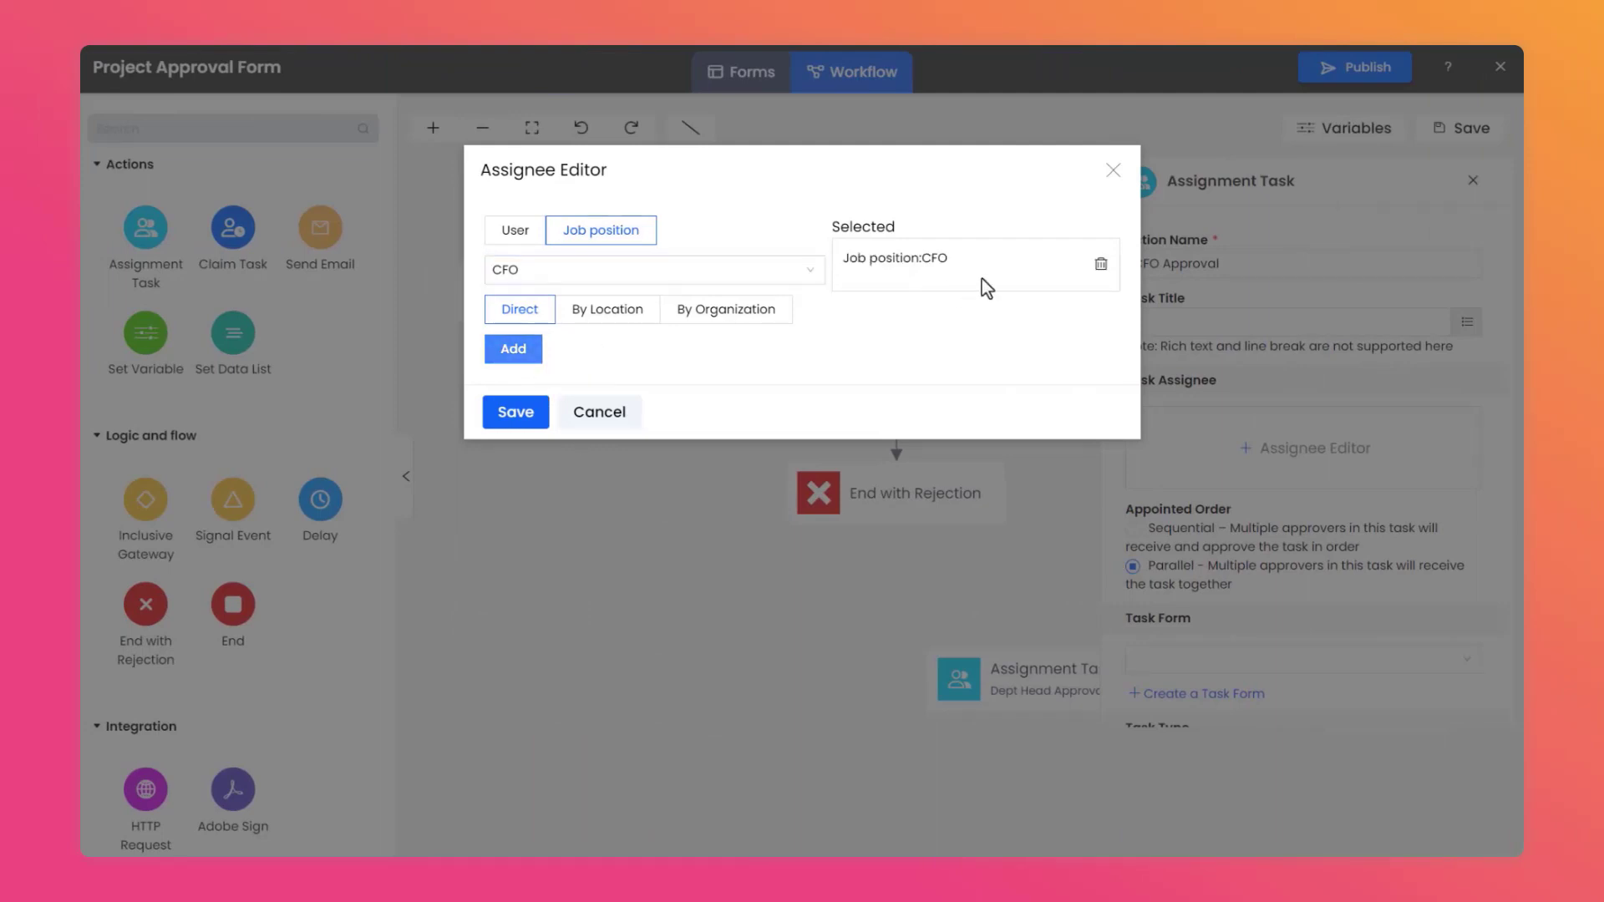
{"action": "left_click", "coordinate": [515, 412]}
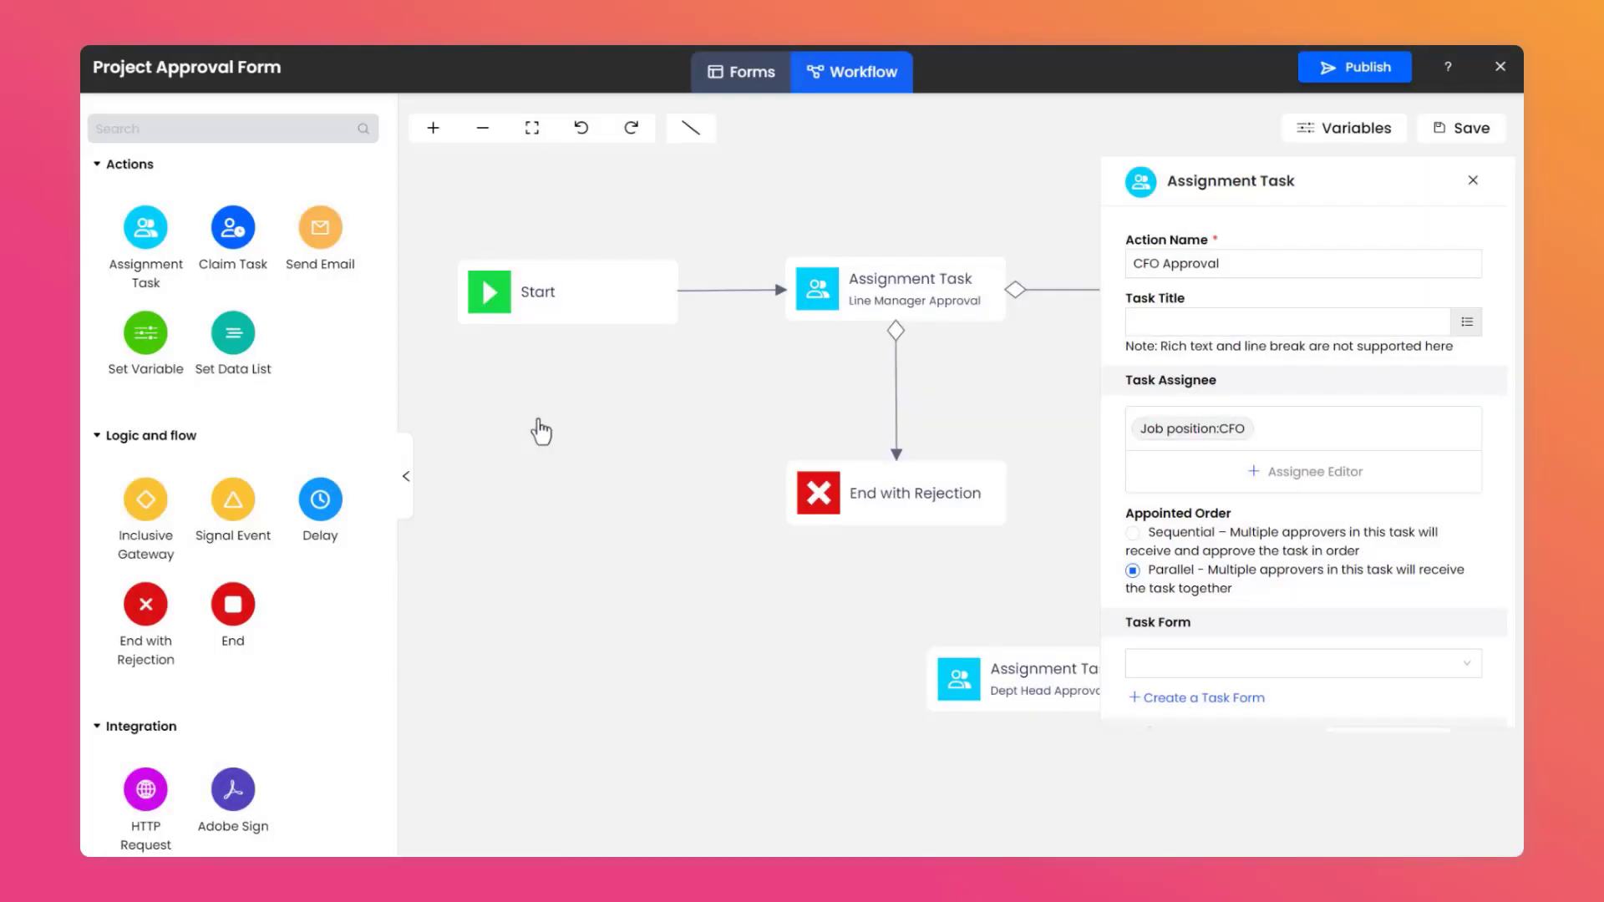
{"action": "scroll", "coordinate": [1153, 440], "scroll_direction": "down", "scroll_amount": 4}
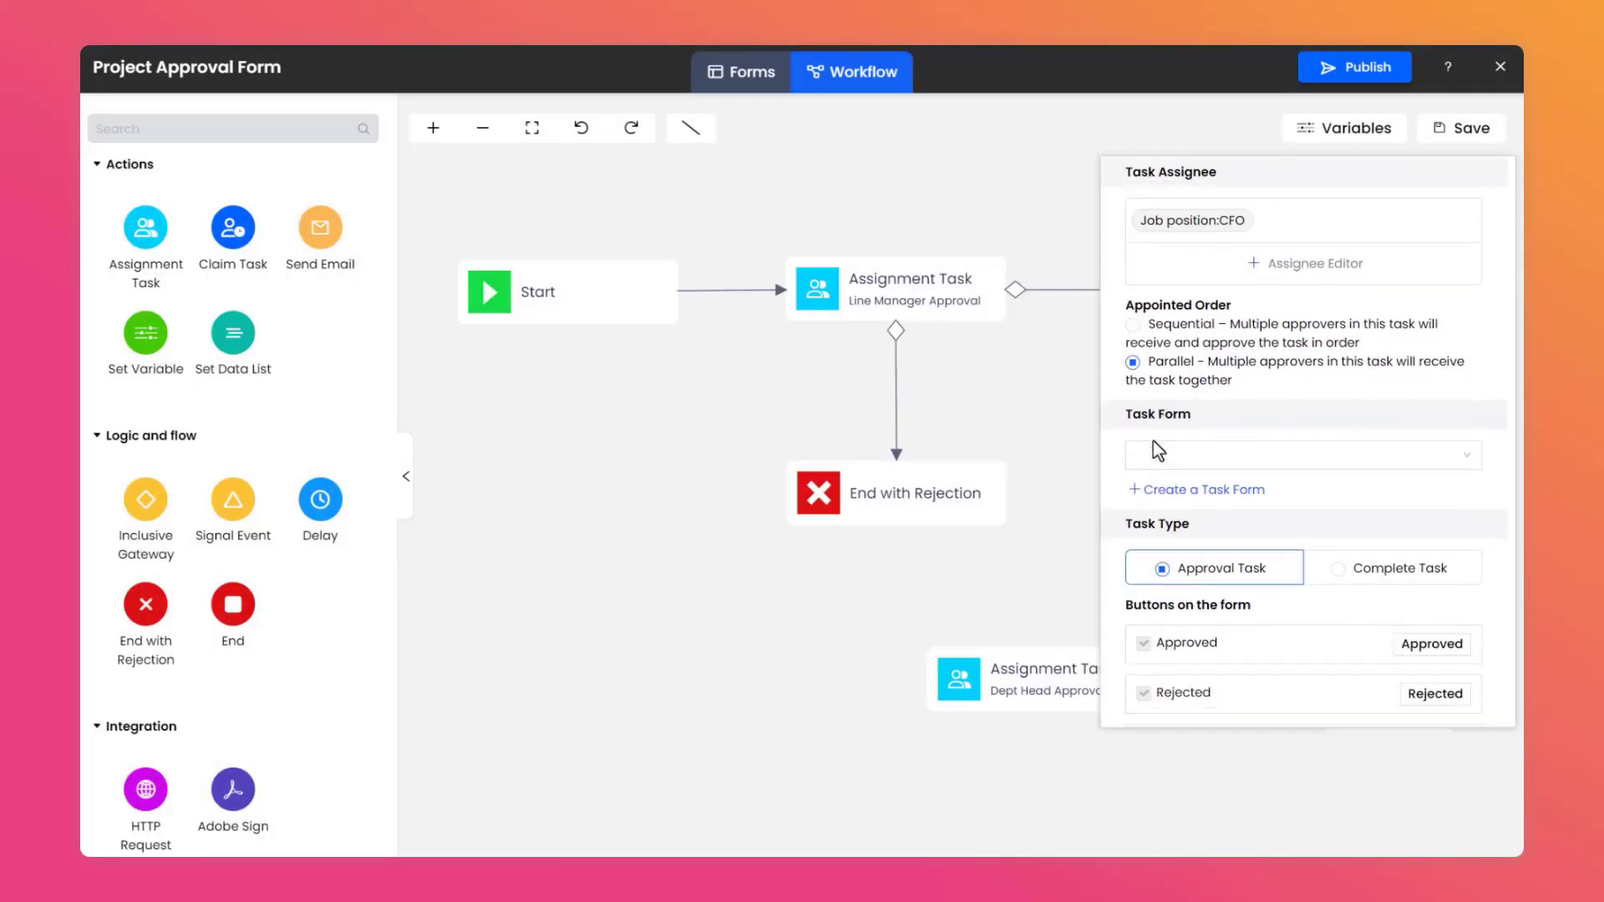
{"action": "left_click", "coordinate": [1226, 355]}
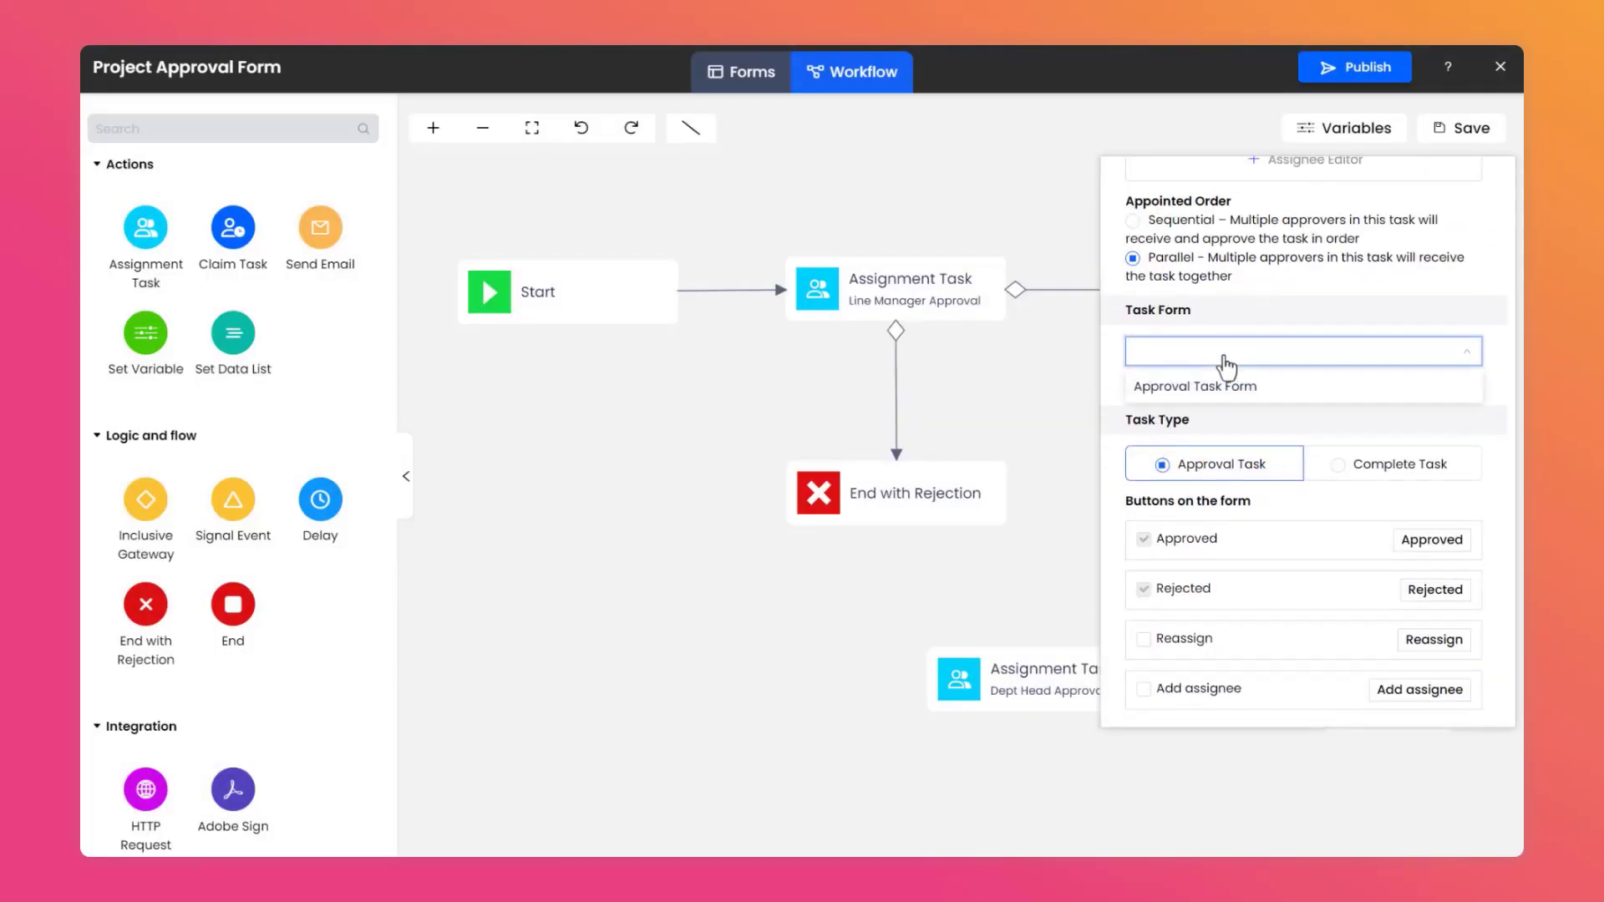
{"action": "left_click", "coordinate": [1305, 390]}
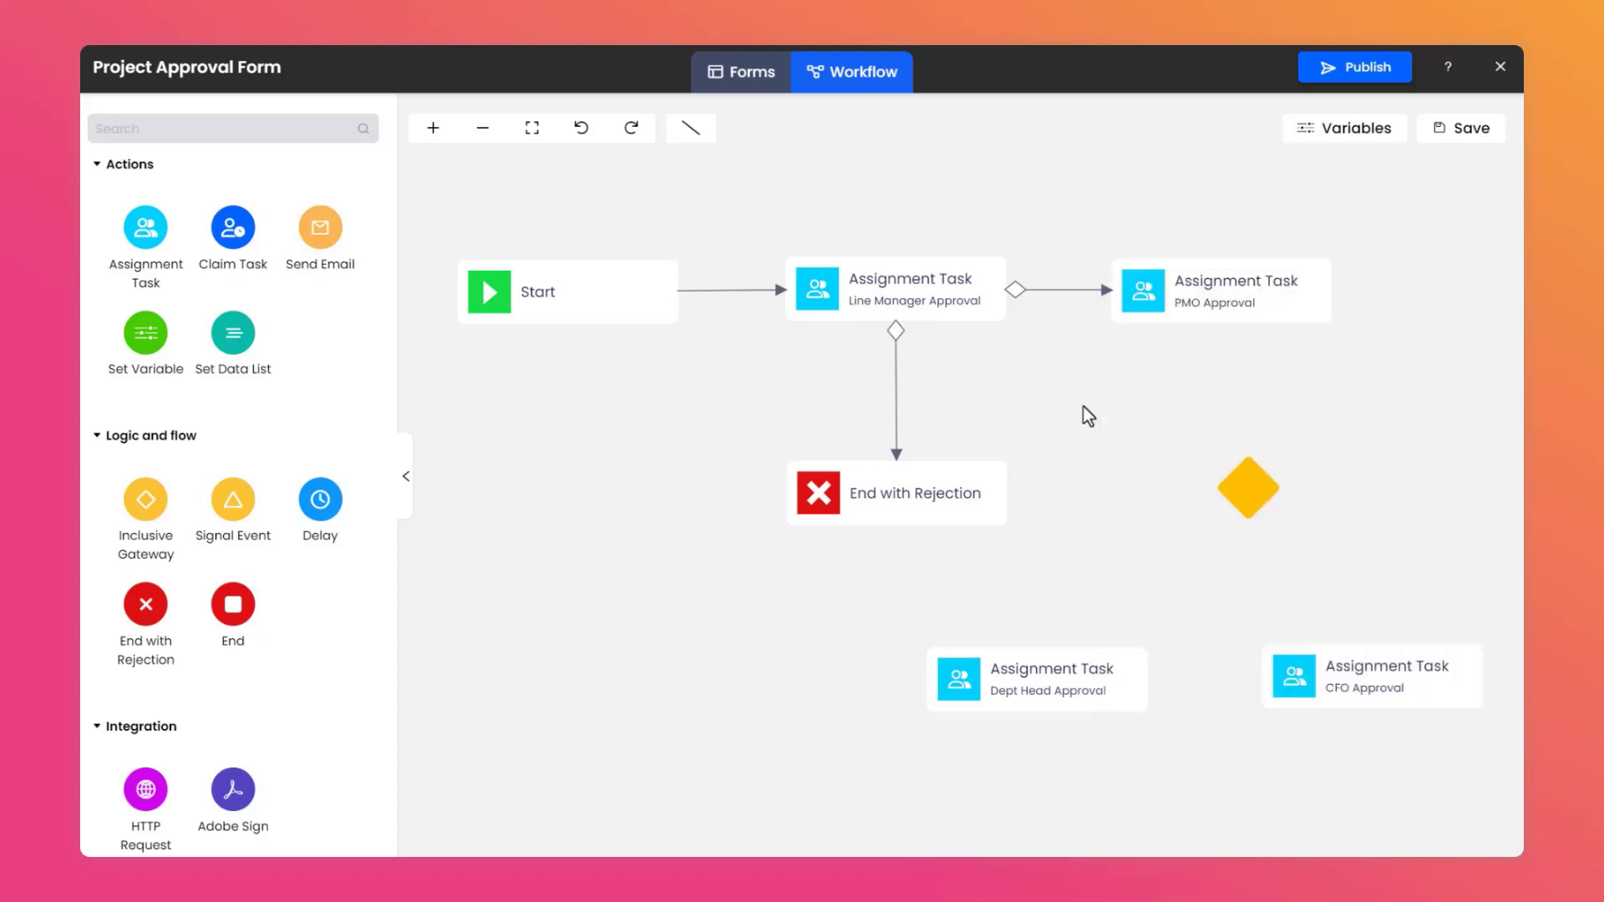
Step: Connect the PMO Approval task to the inclusive gateway with a sequence flow and name the flow "Approval"
{"action": "left_click", "coordinate": [1228, 309]}
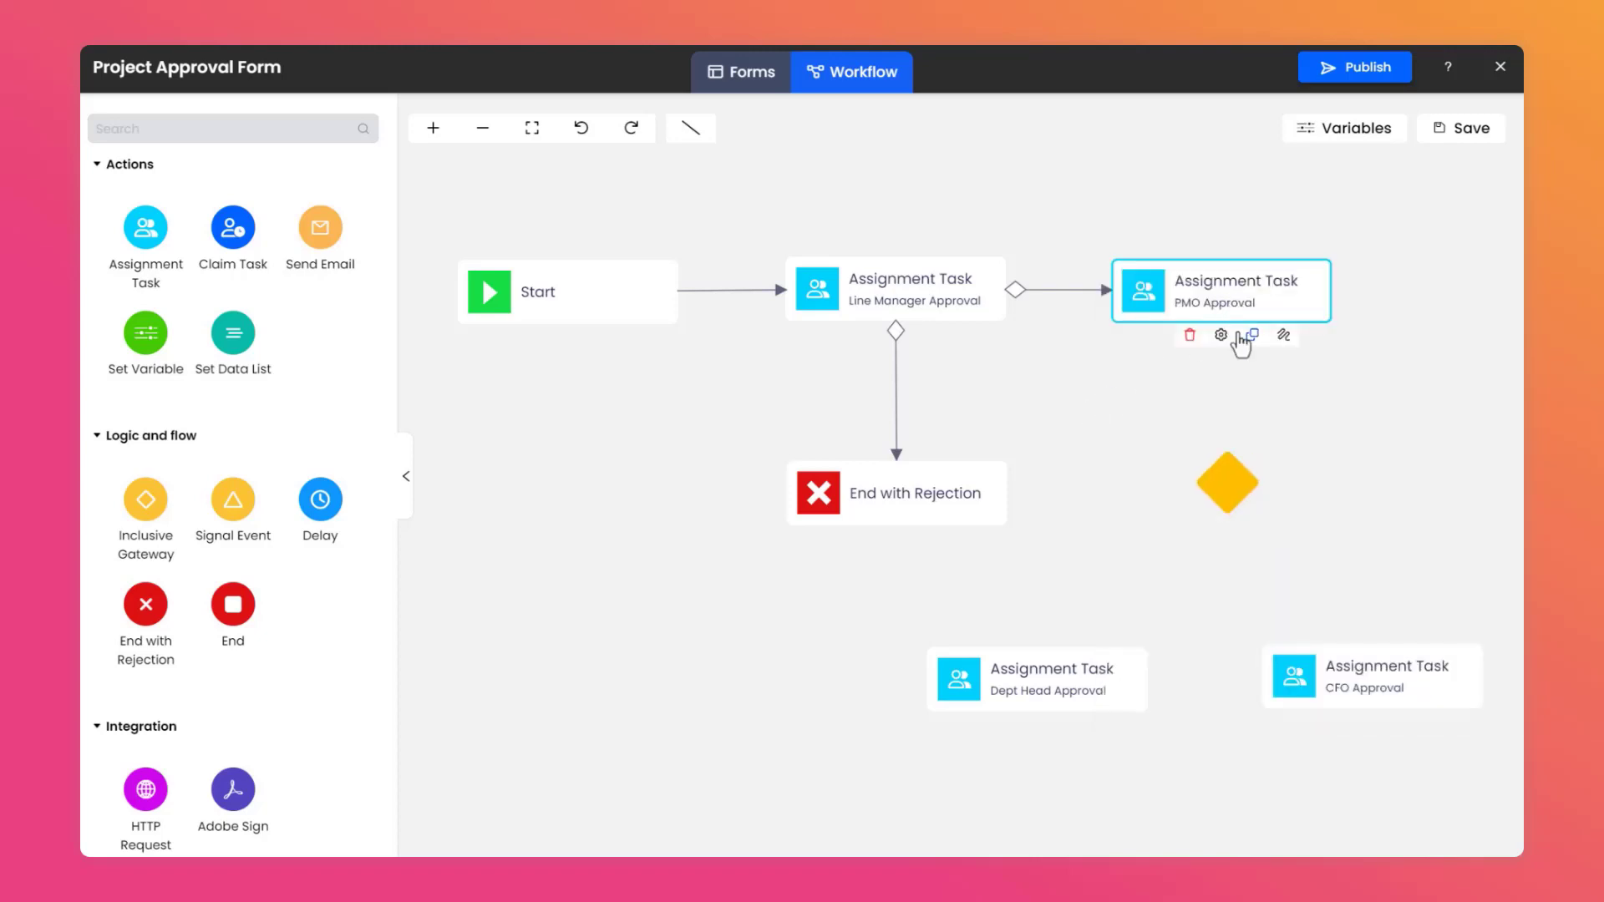
{"action": "left_click_drag", "start_coordinate": [1283, 335], "coordinate": [1227, 444]}
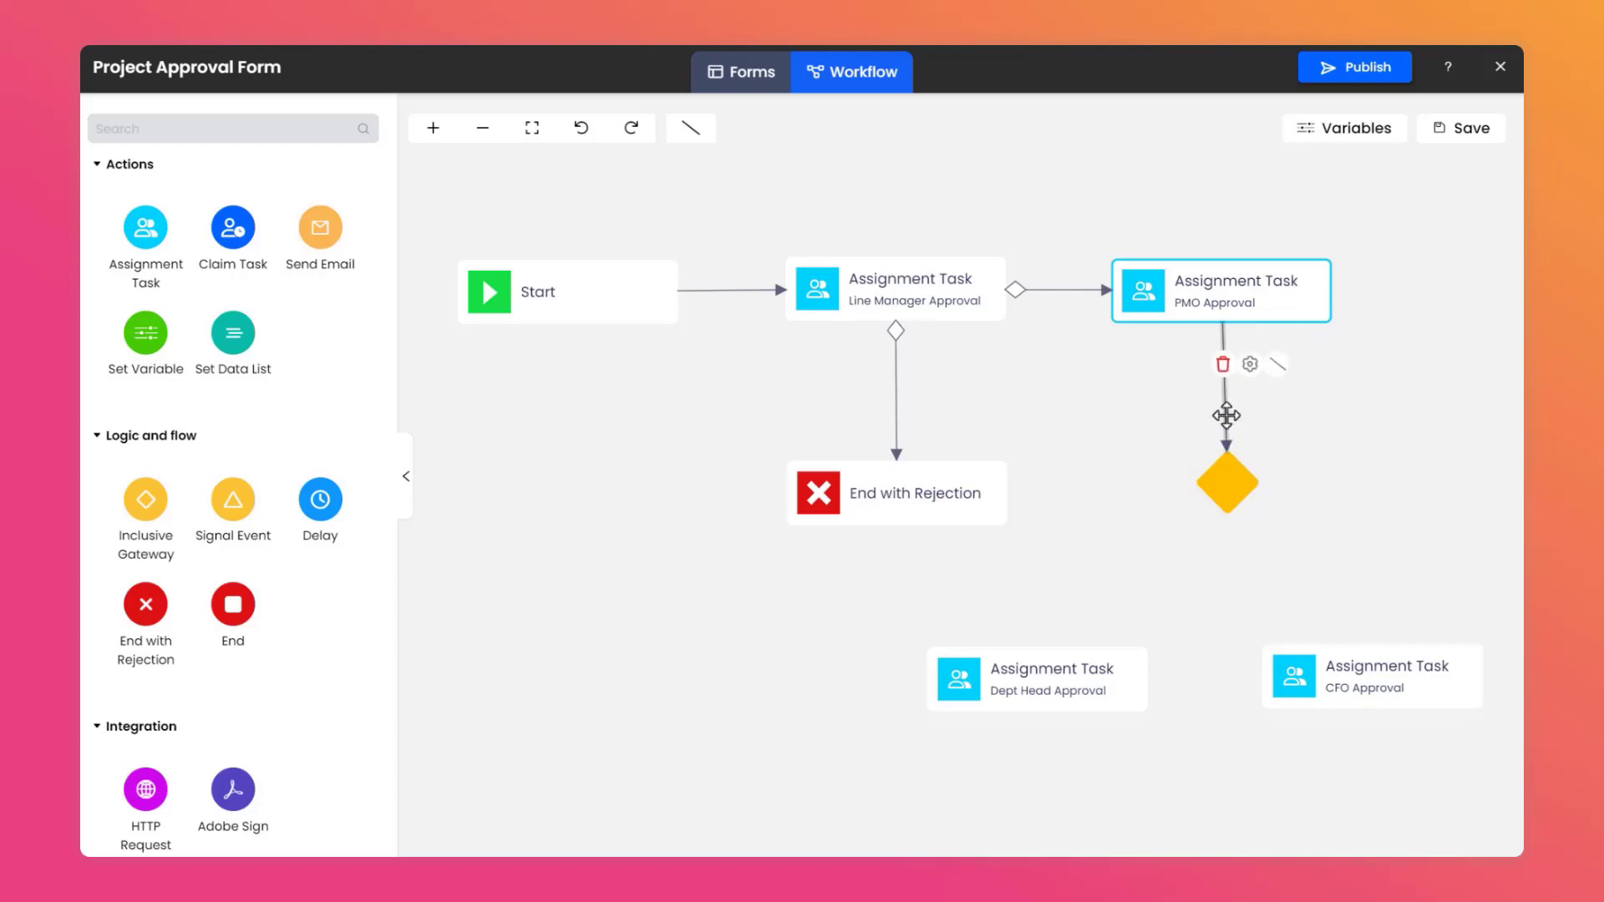
{"action": "left_click", "coordinate": [1227, 415]}
{"action": "left_click", "coordinate": [1250, 365]}
{"action": "left_click", "coordinate": [1267, 262]}
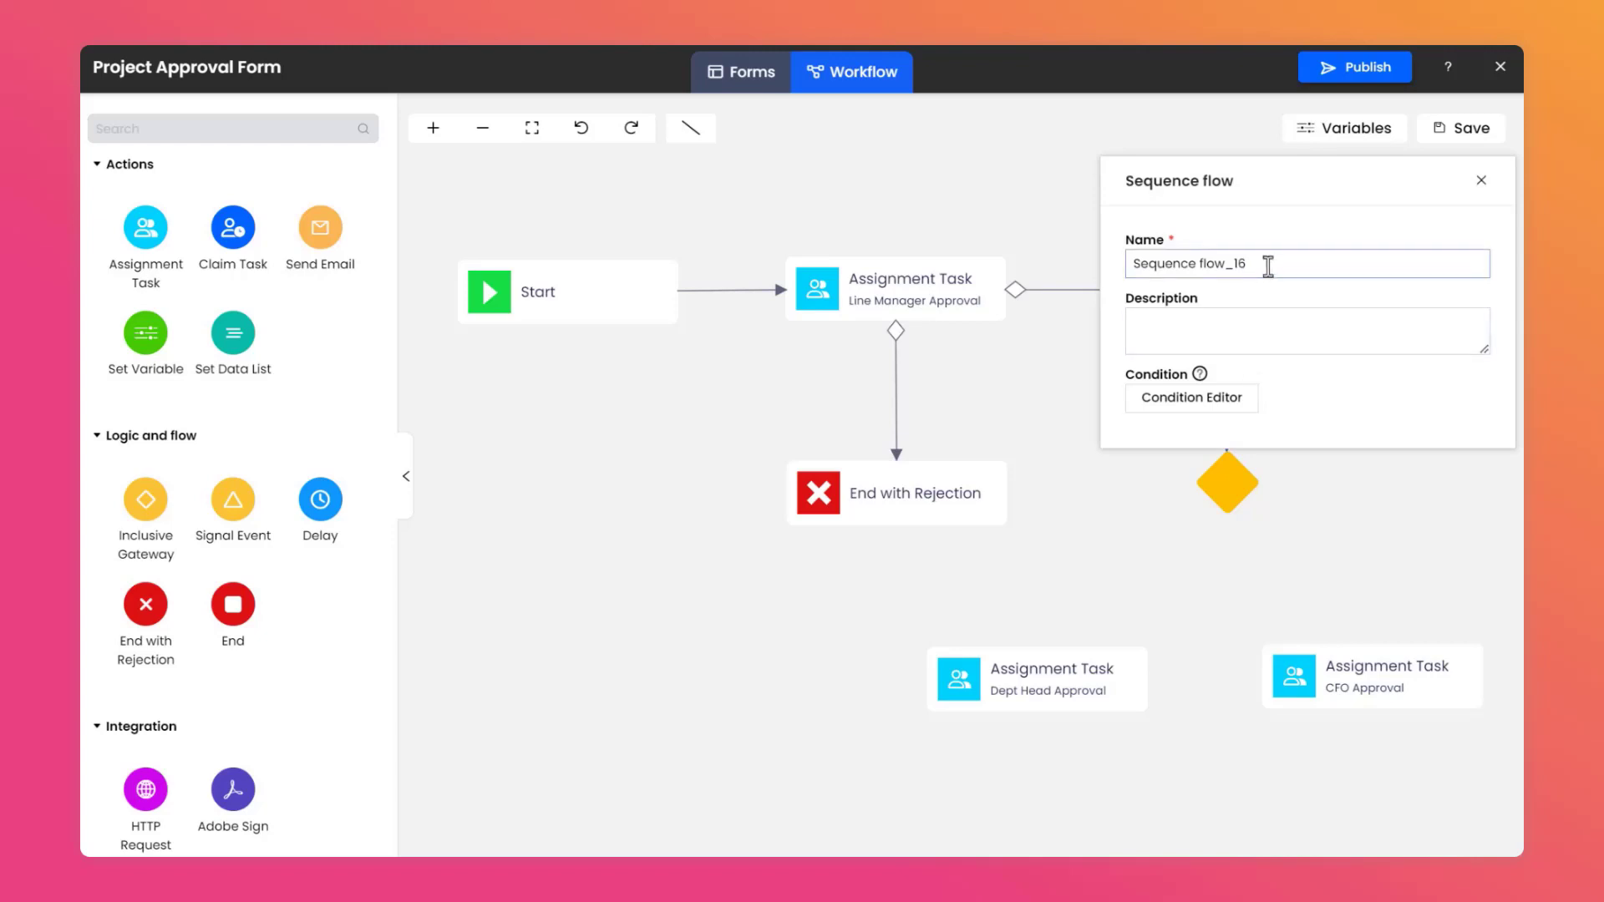
{"action": "left_click_drag", "start_coordinate": [1267, 262], "coordinate": [1125, 272]}
{"action": "type", "text": "Approval"}
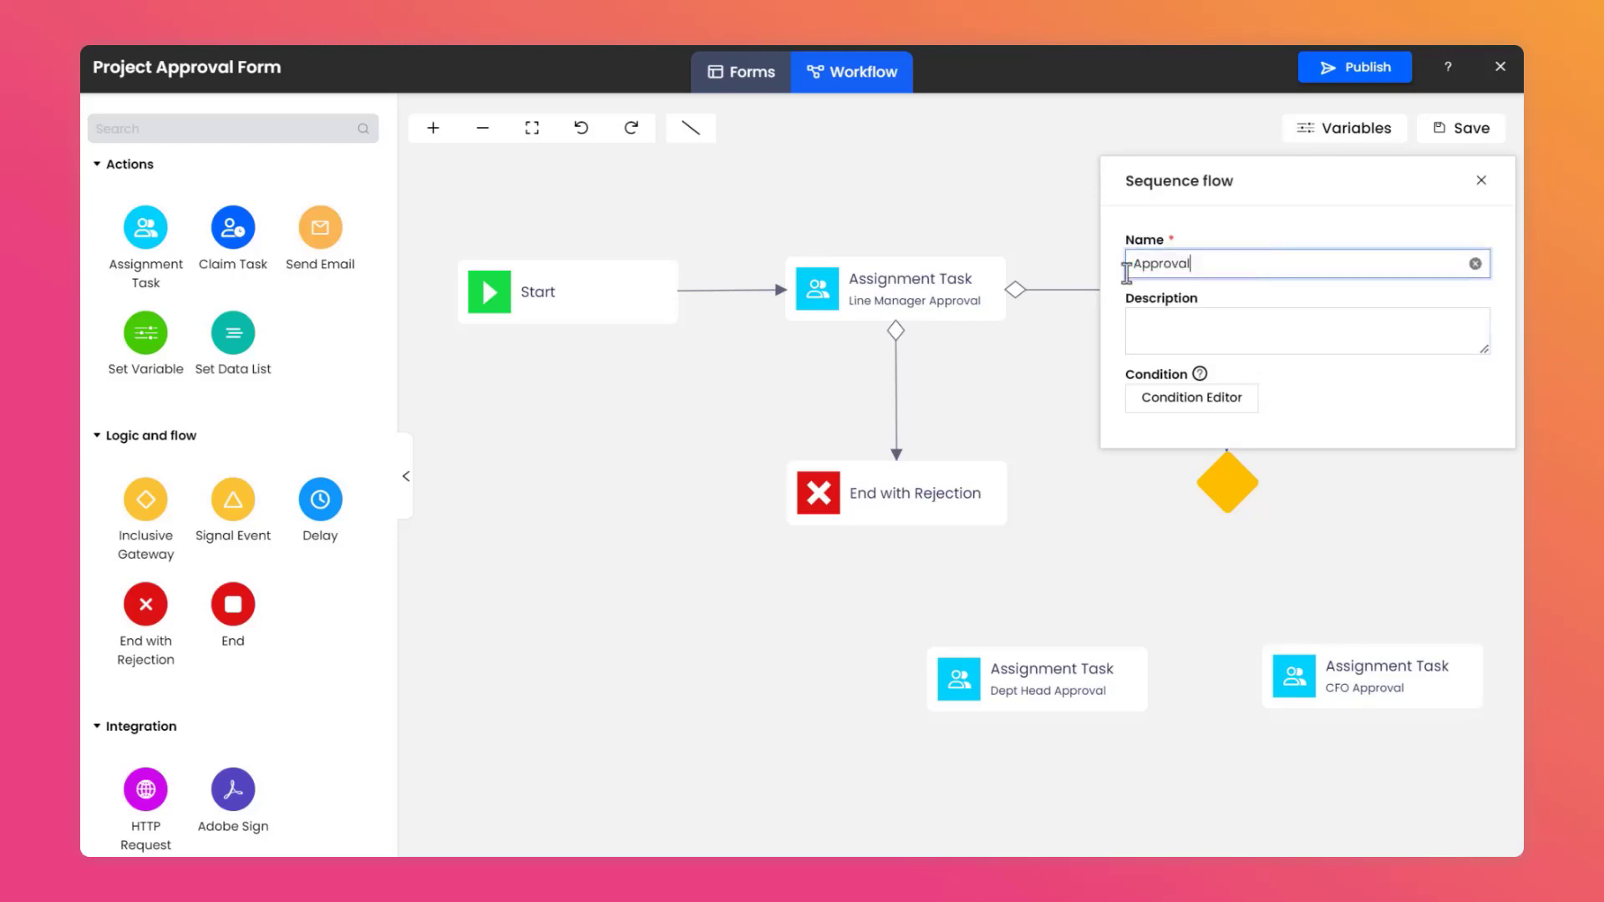
Step: Add the Approved outcome condition to the flow from PMO Approval to the gateway and save it
{"action": "left_click", "coordinate": [1206, 404]}
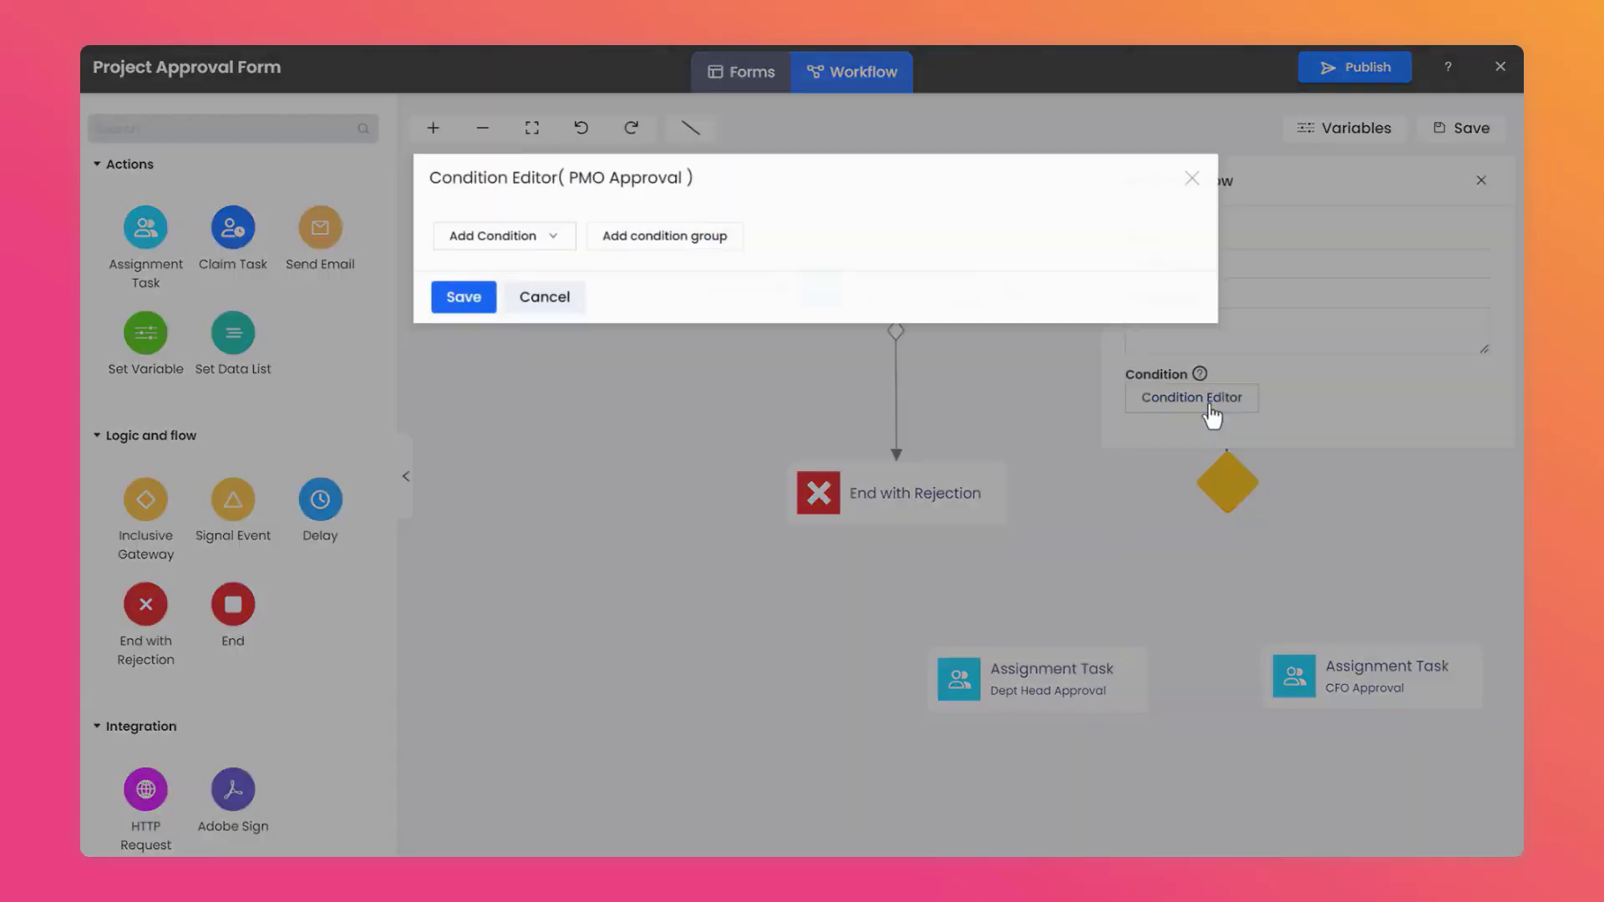
{"action": "left_click", "coordinate": [528, 234]}
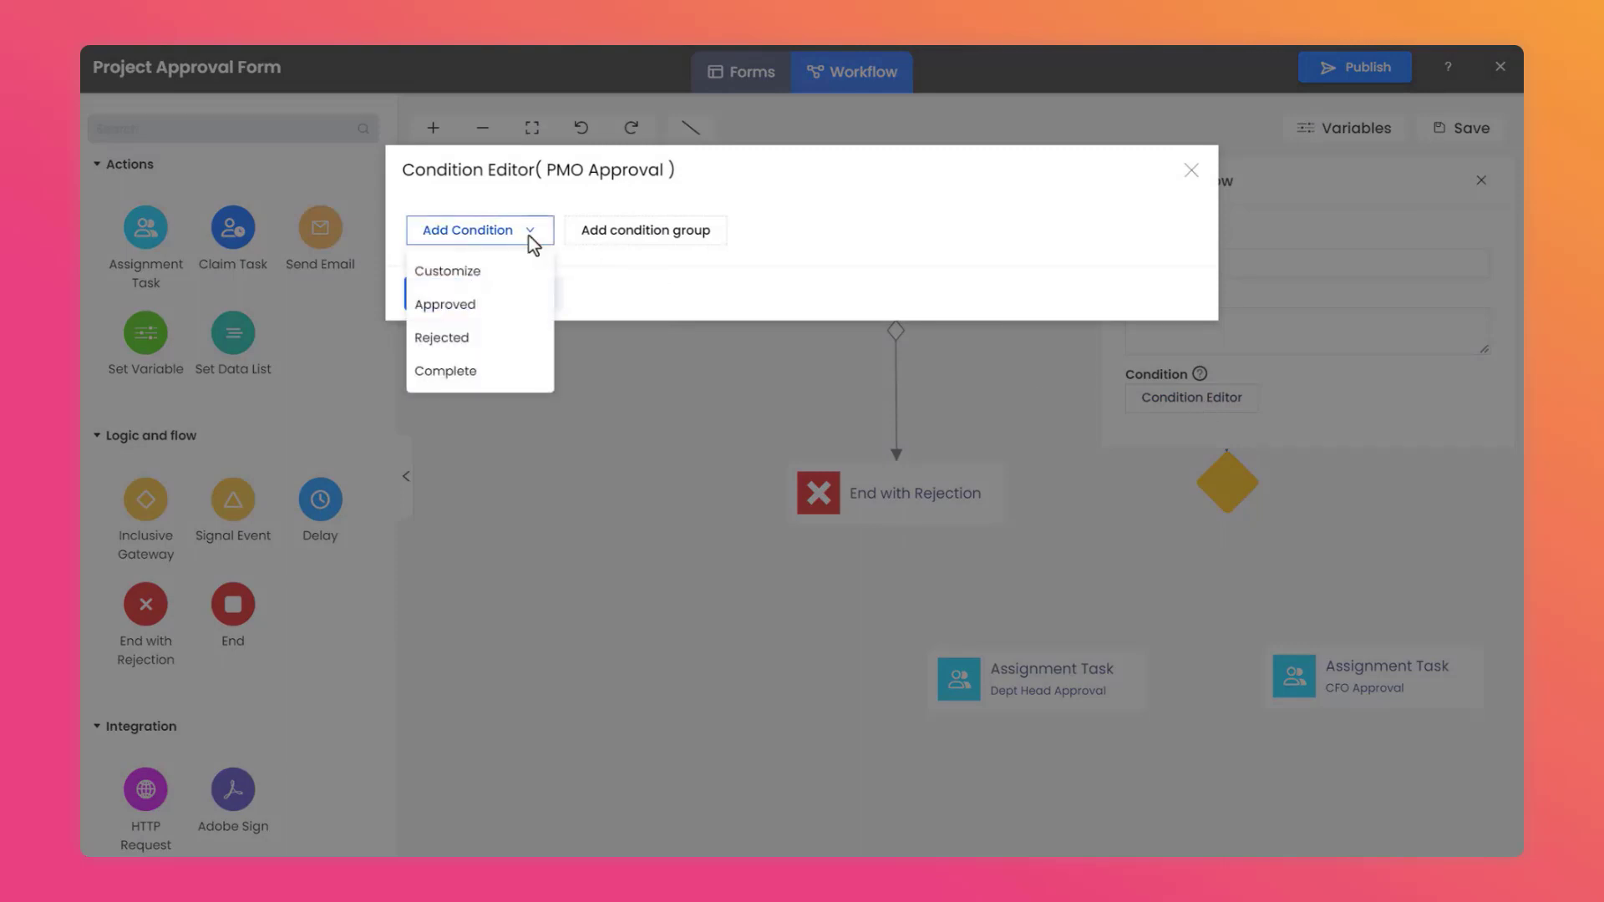
{"action": "left_click", "coordinate": [527, 322]}
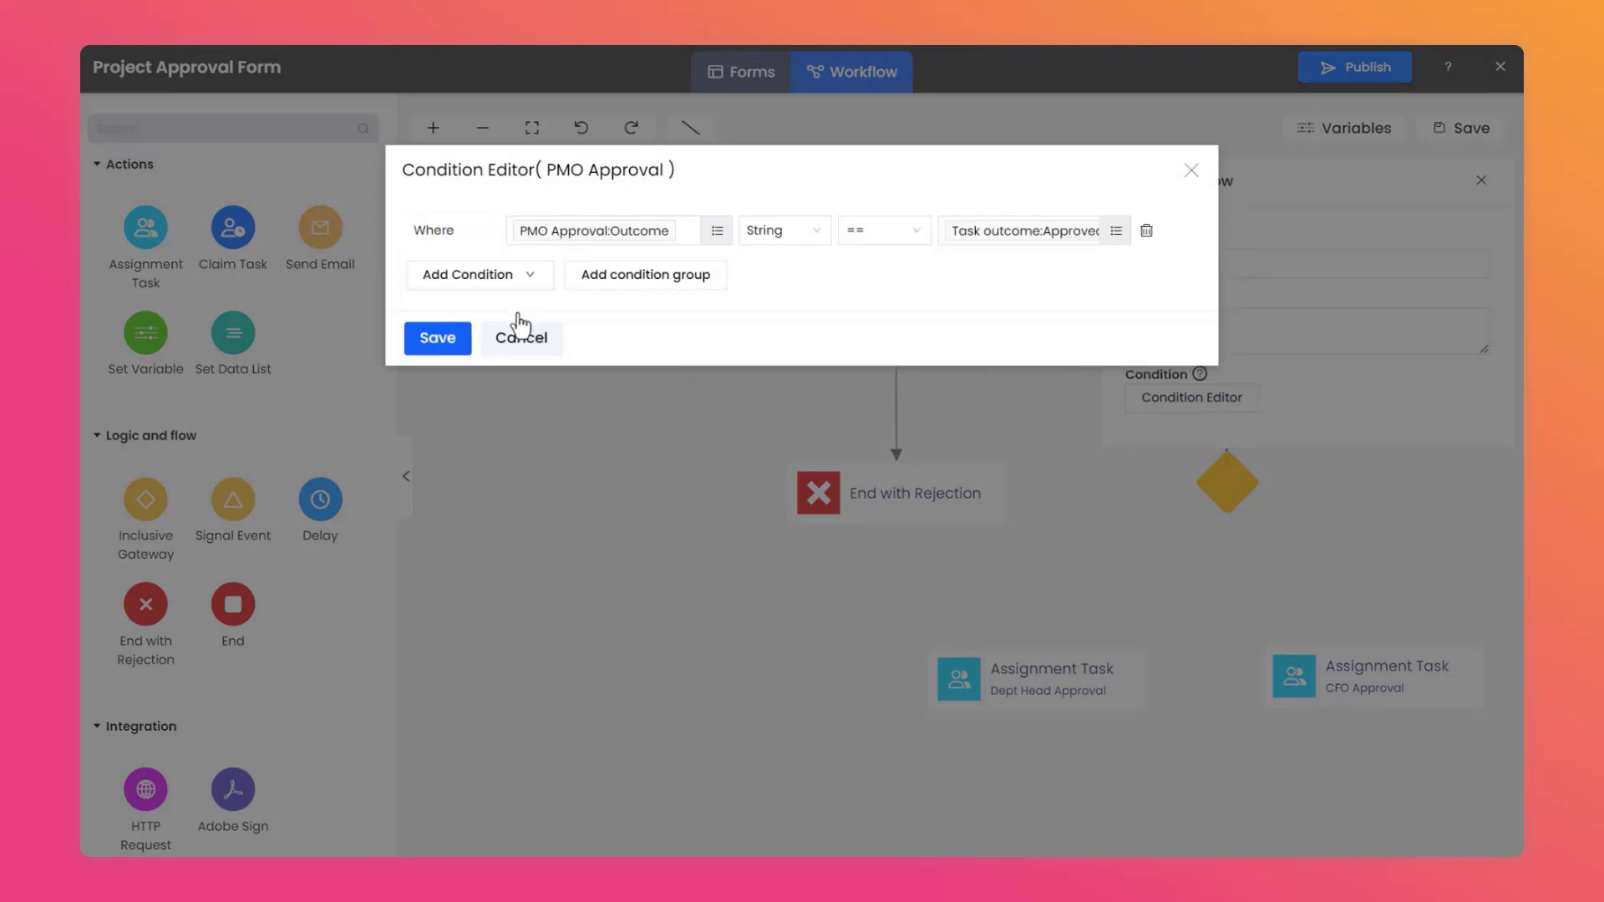
{"action": "left_click", "coordinate": [456, 350]}
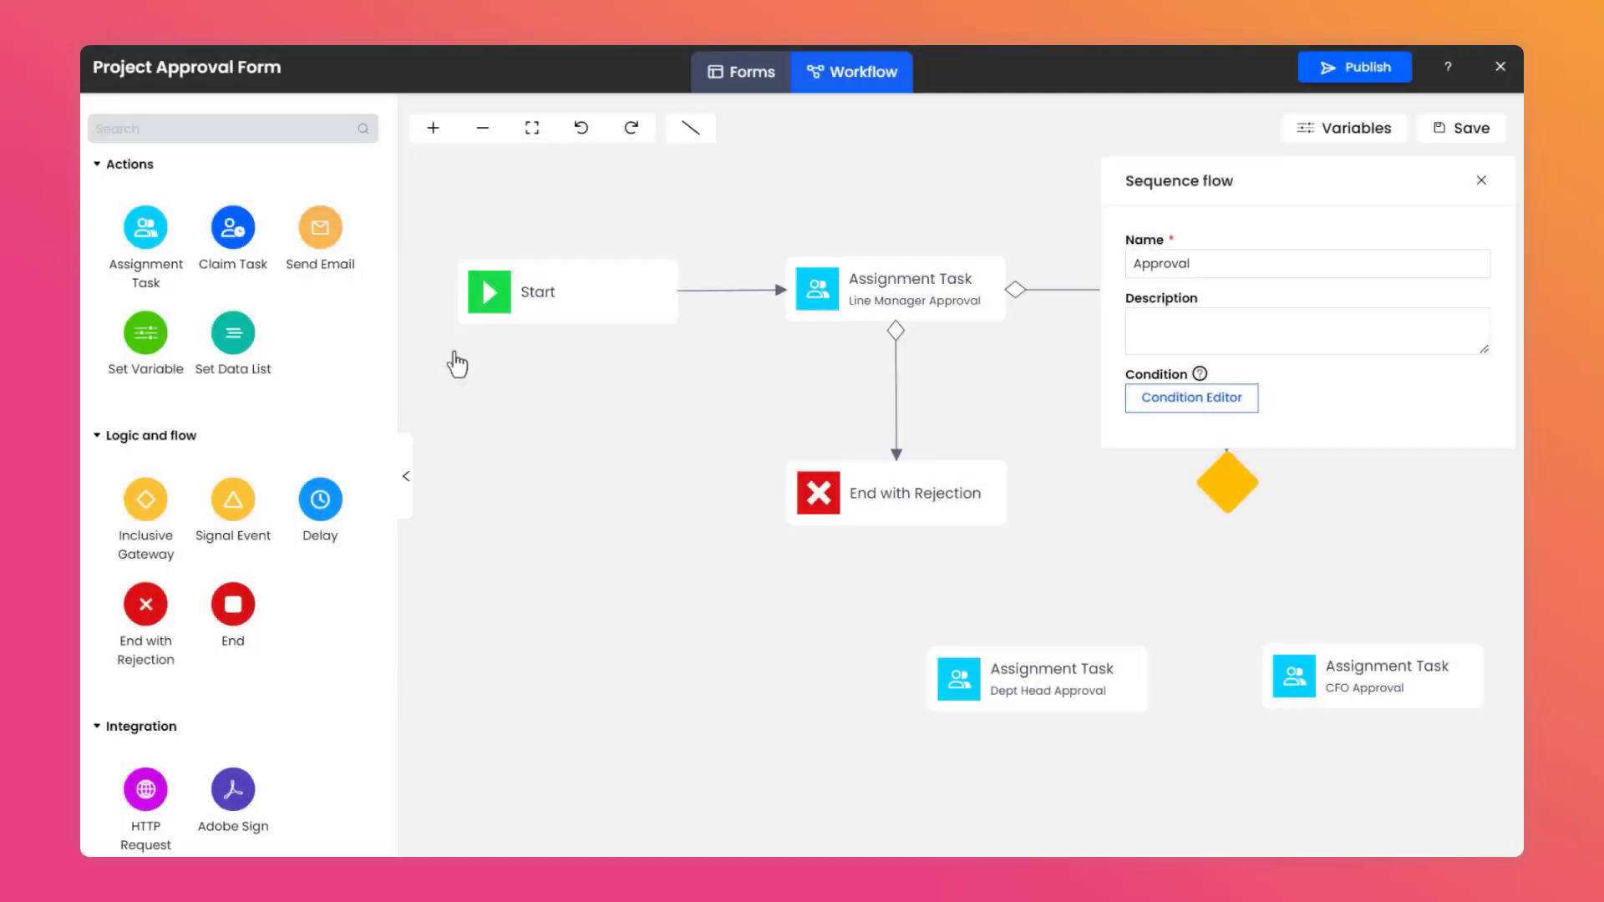
{"action": "left_click", "coordinate": [456, 354]}
Step: Add an End with Rejection action beside the PMO Approval task and connect PMO Approval to it
{"action": "left_click_drag", "start_coordinate": [1395, 455], "coordinate": [1245, 477]}
{"action": "left_click_drag", "start_coordinate": [144, 617], "coordinate": [1371, 404]}
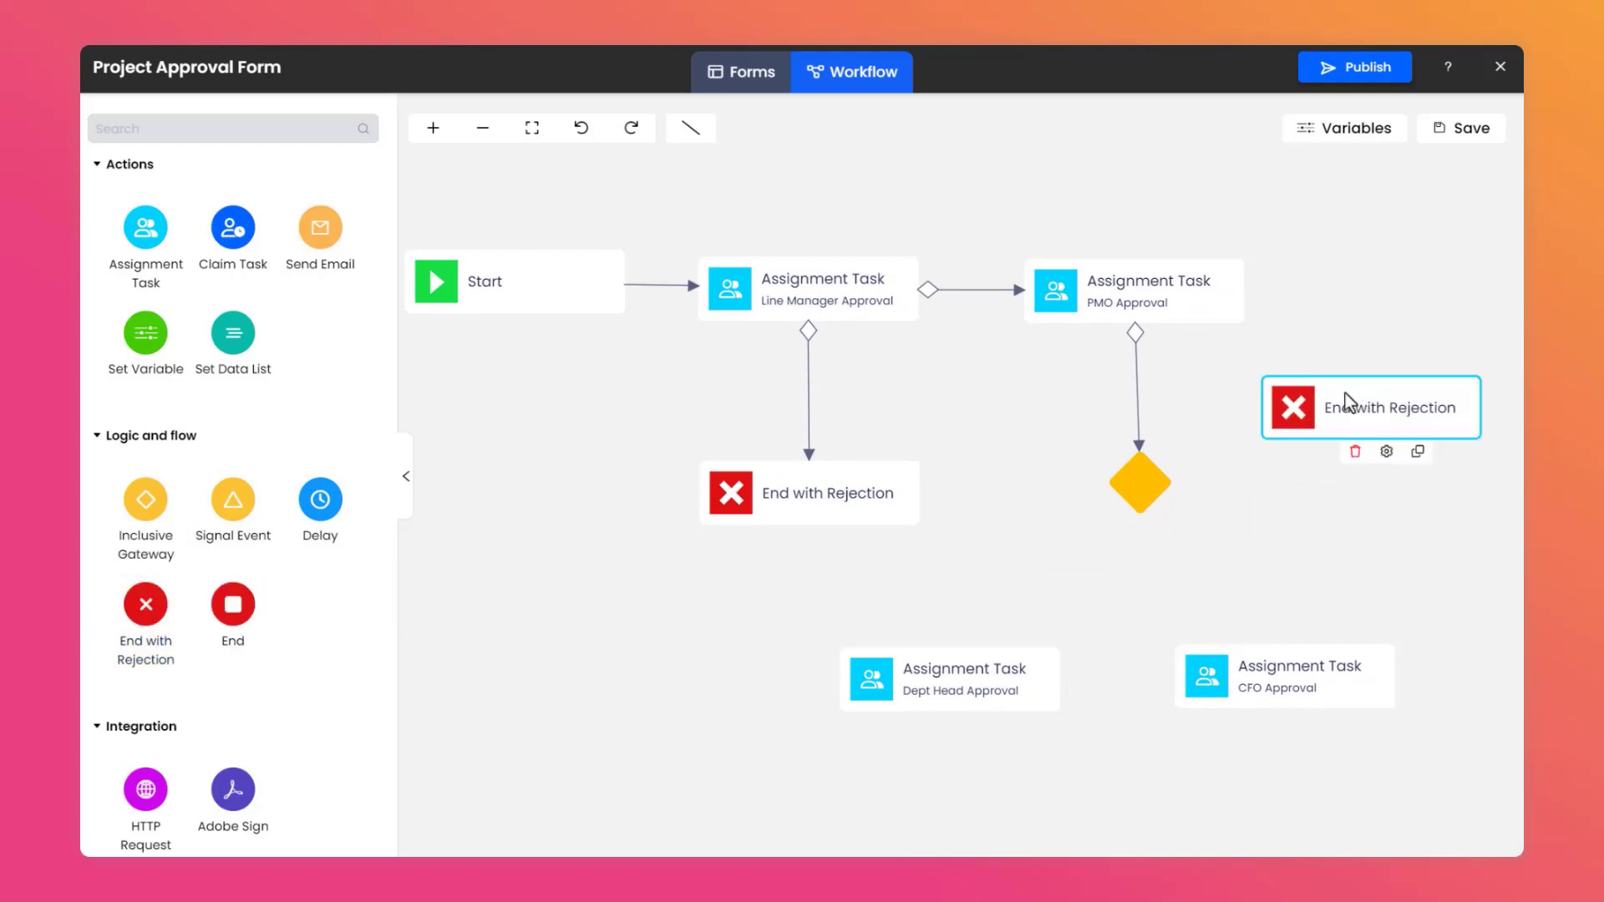
{"action": "left_click", "coordinate": [1208, 307]}
{"action": "left_click_drag", "start_coordinate": [1197, 336], "coordinate": [1401, 297]}
Step: Name the sequence flow from PMO Approval to its End with Rejection action "Rejection"
{"action": "left_click", "coordinate": [1253, 349]}
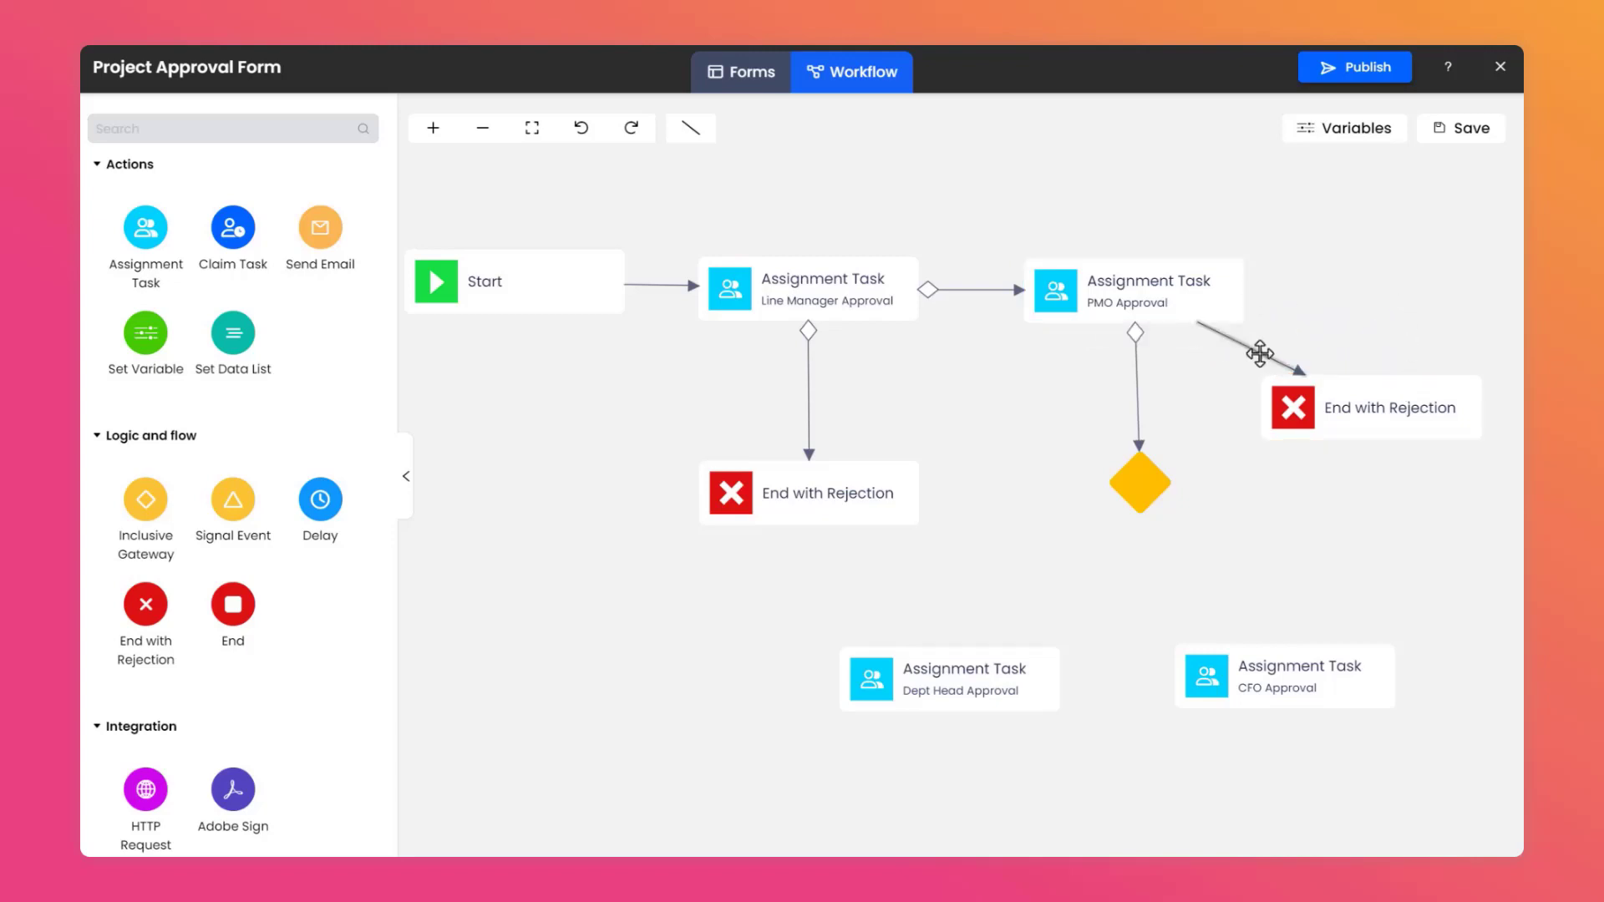
{"action": "left_click", "coordinate": [1260, 342]}
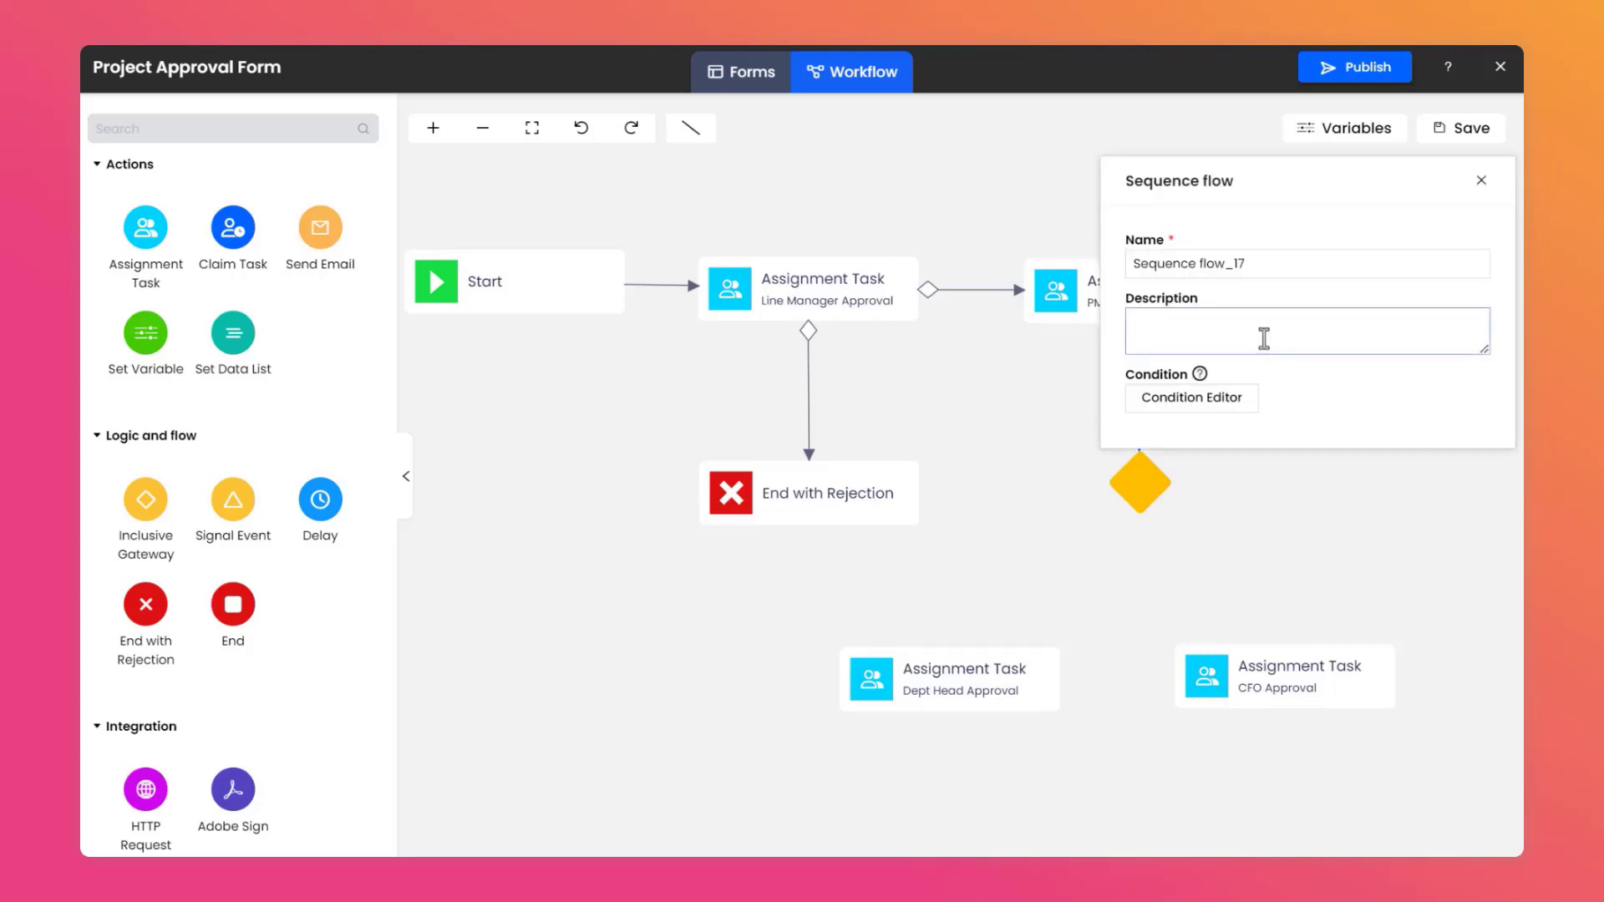
{"action": "left_click", "coordinate": [1261, 263]}
{"action": "left_click_drag", "start_coordinate": [1261, 262], "coordinate": [1167, 264]}
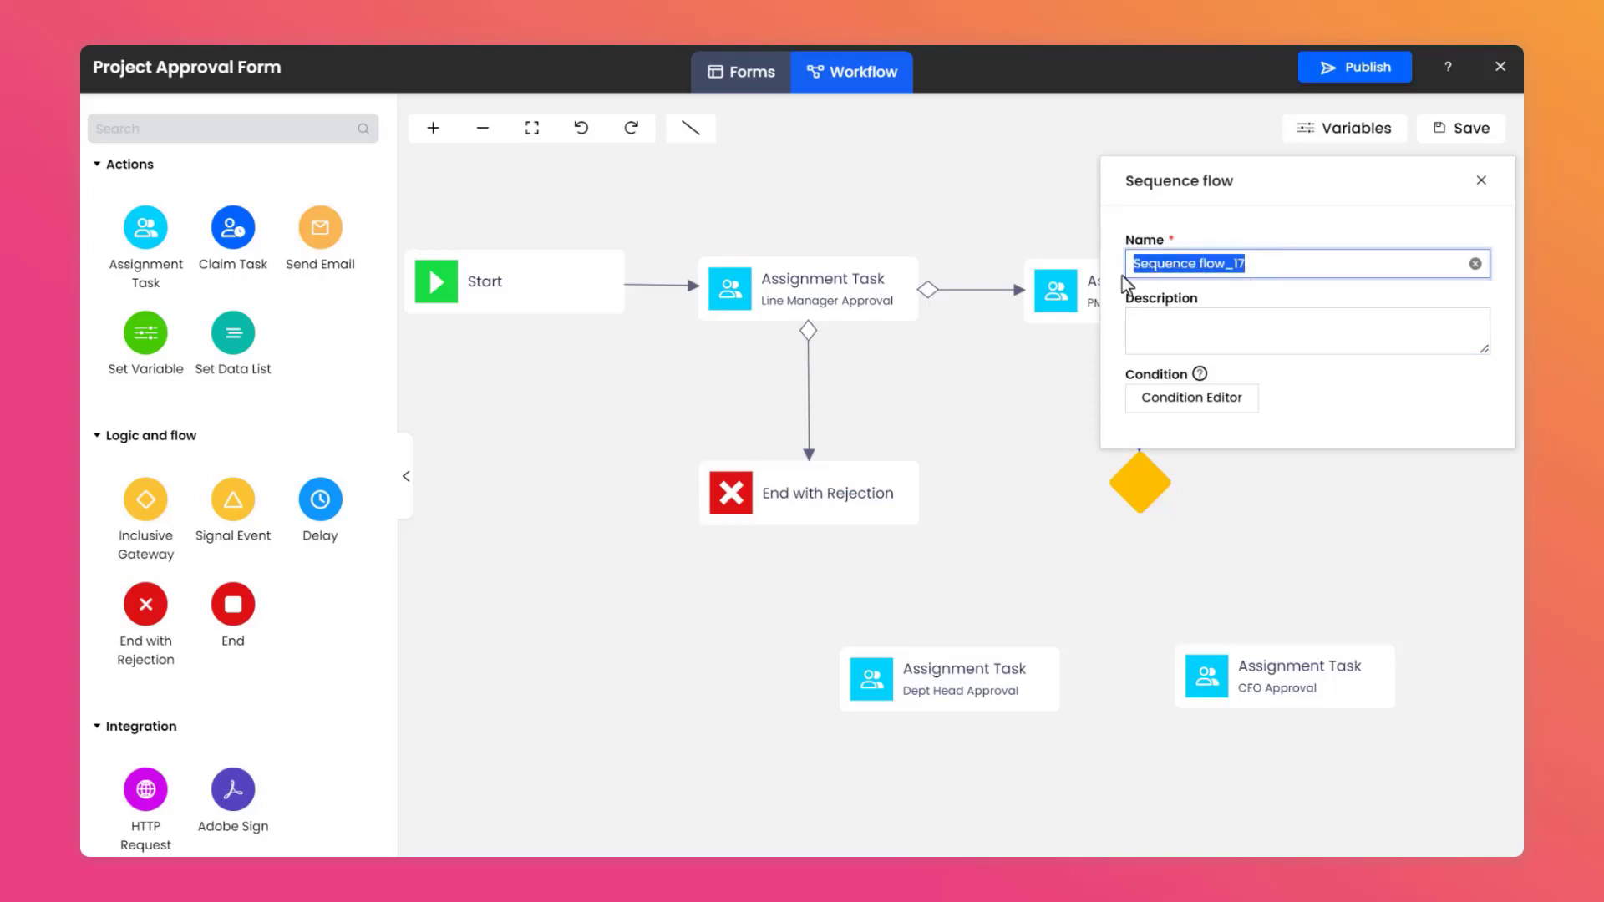
{"action": "type", "text": "Rejection"}
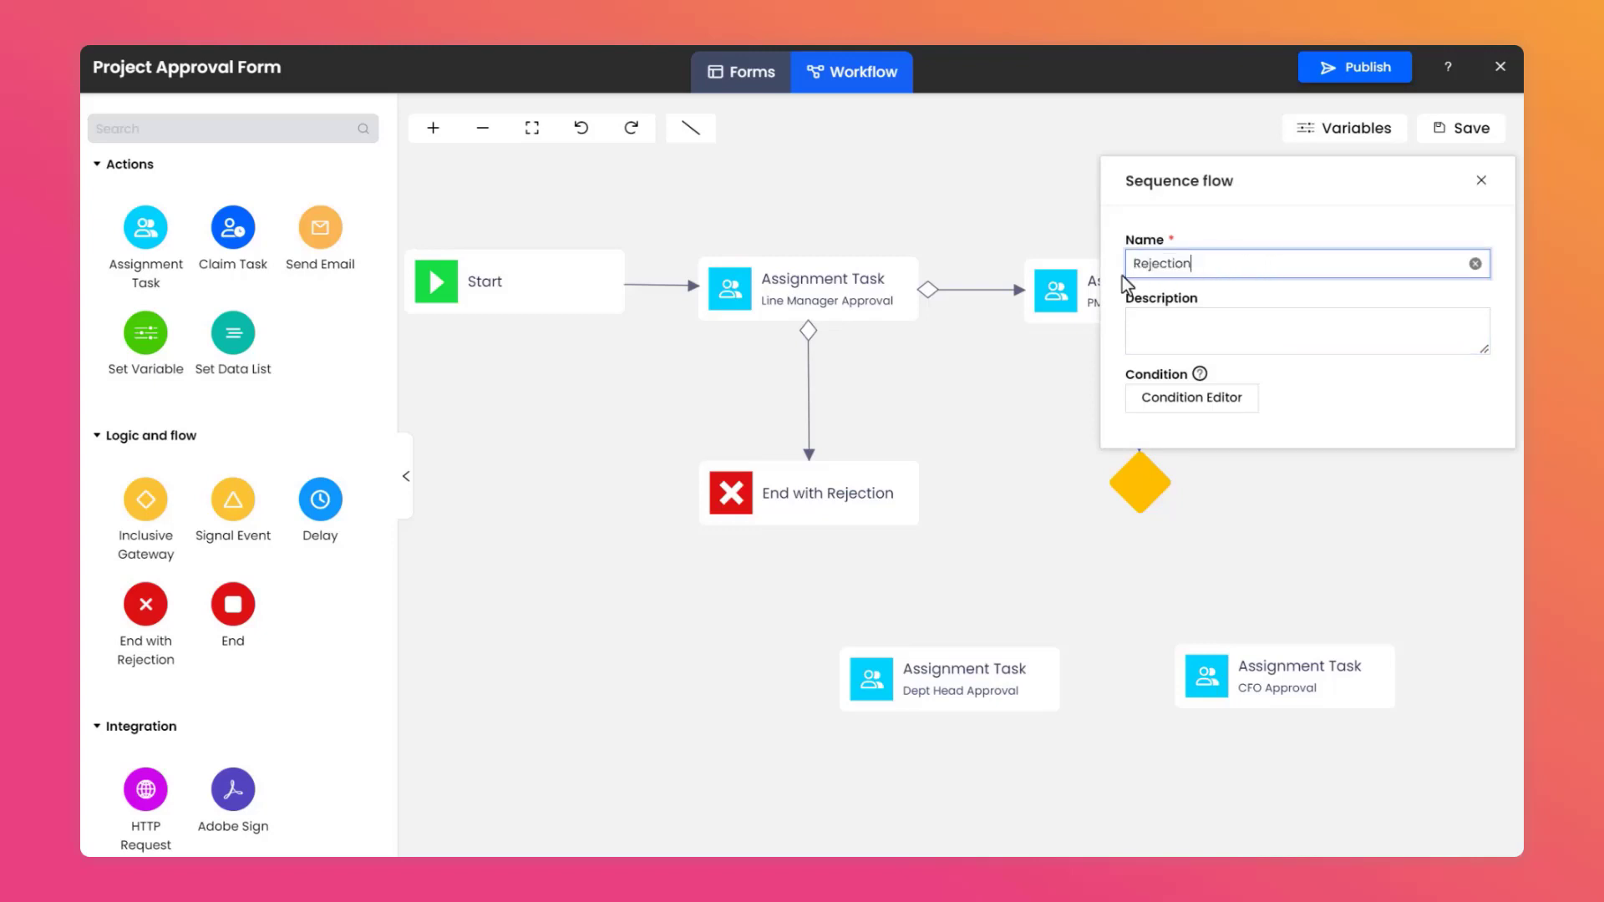
Step: Add the Rejected outcome condition to PMO Approval's Rejection flow, save it and close the flow settings
{"action": "left_click", "coordinate": [1182, 397]}
{"action": "left_click", "coordinate": [519, 233]}
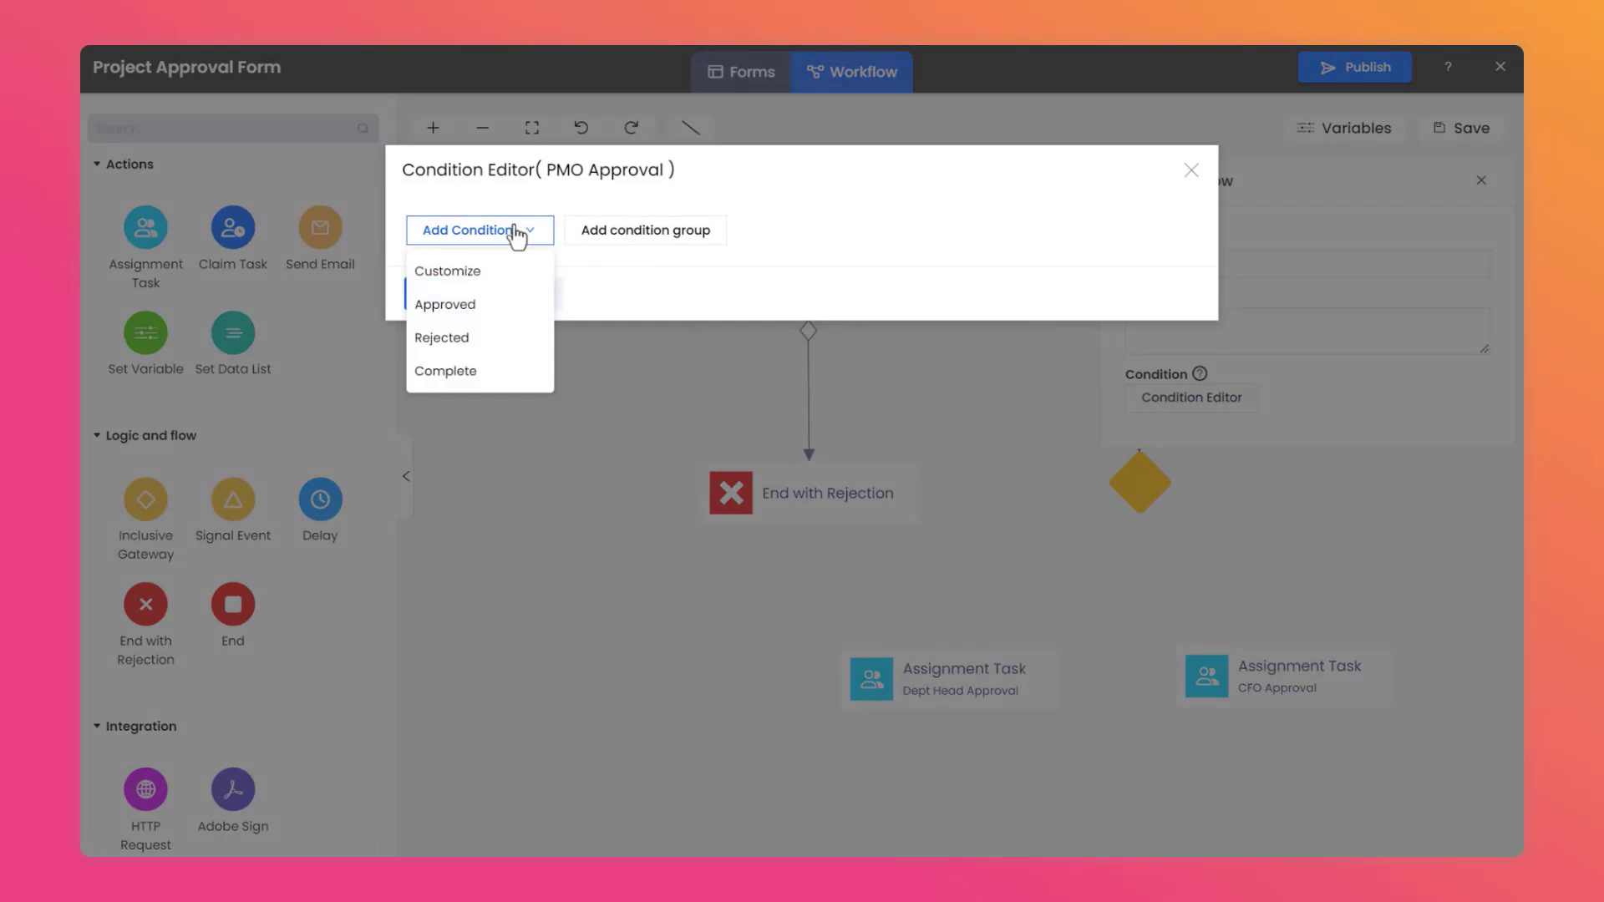
{"action": "left_click", "coordinate": [508, 338]}
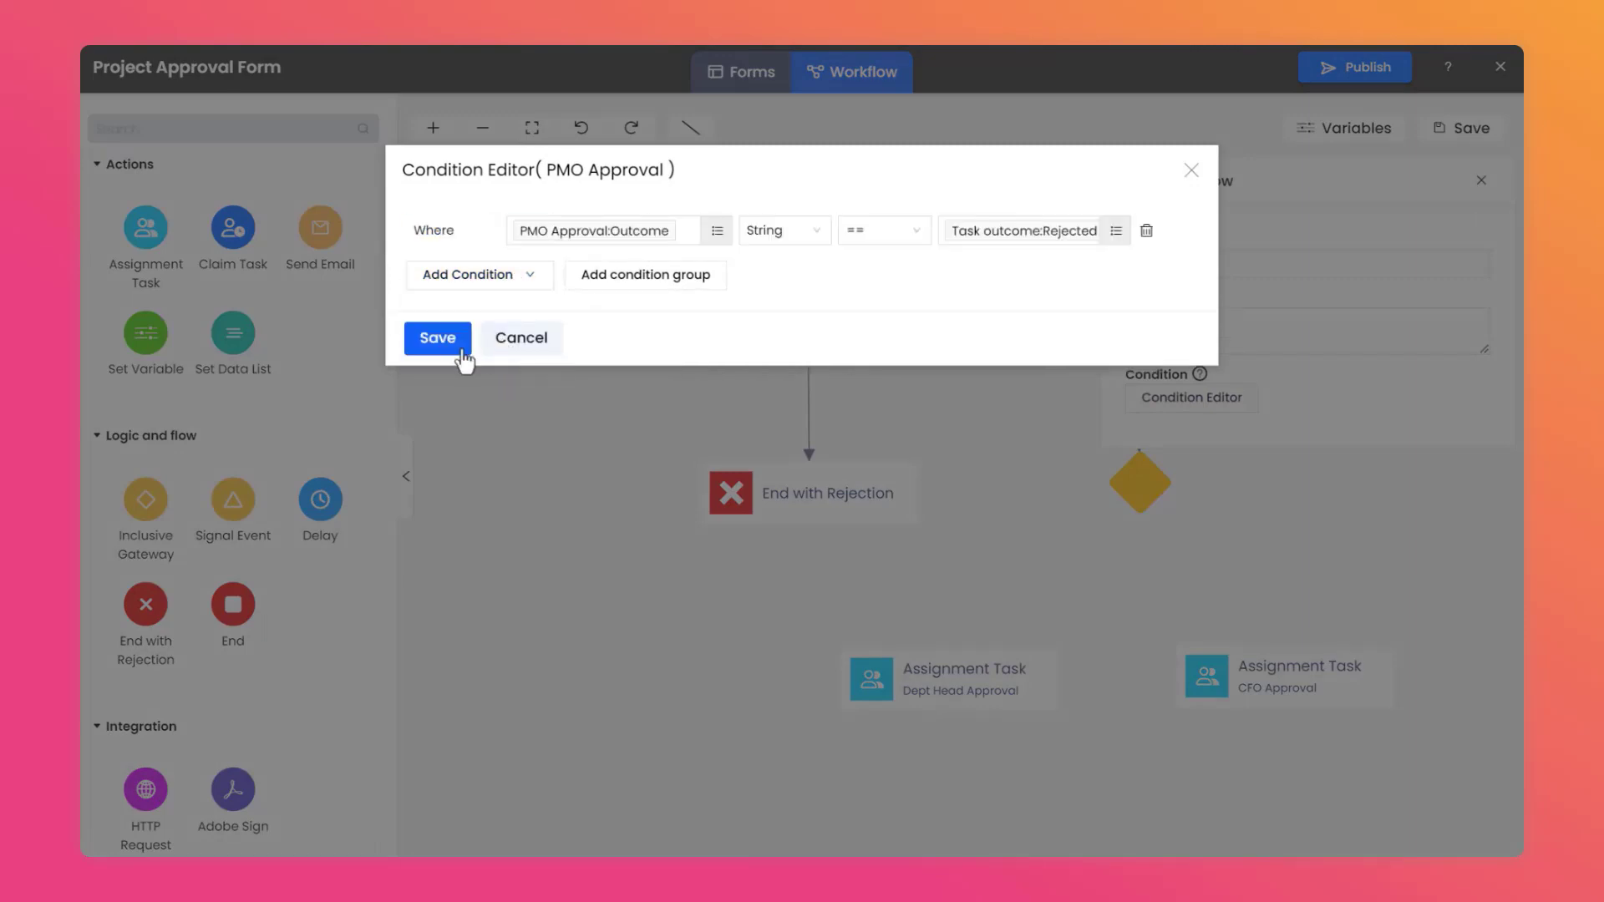
{"action": "left_click", "coordinate": [438, 338]}
{"action": "left_click", "coordinate": [1482, 181]}
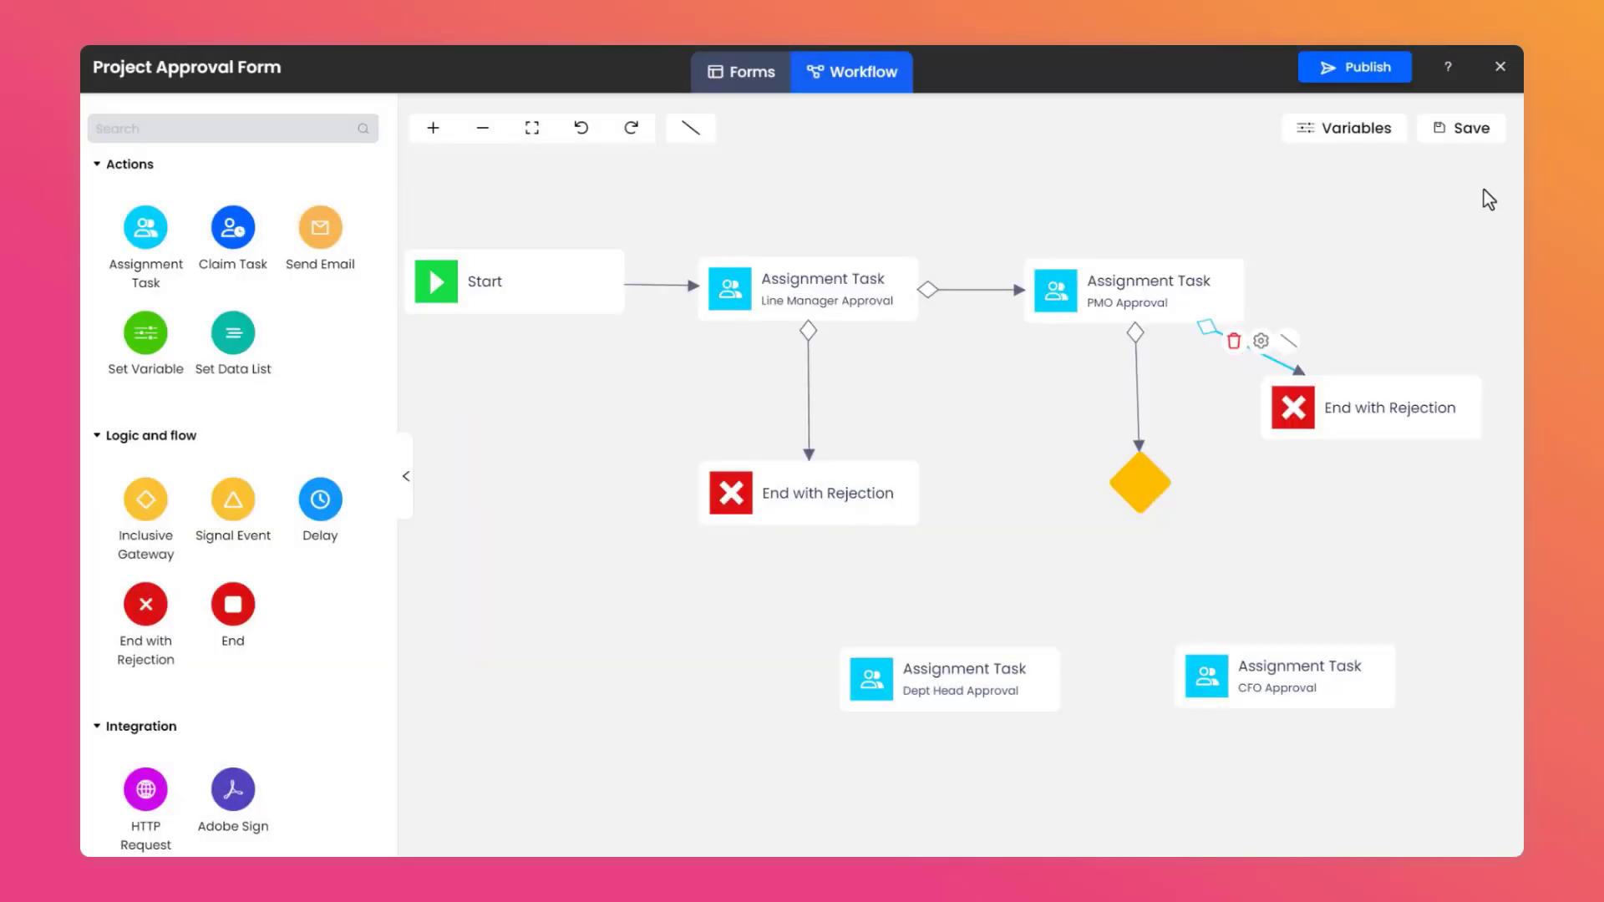
Step: Shift the inclusive gateway slightly and connect it to the Dept Head Approval task with a right-angled sequence flow
{"action": "left_click_drag", "start_coordinate": [1142, 482], "coordinate": [1132, 490]}
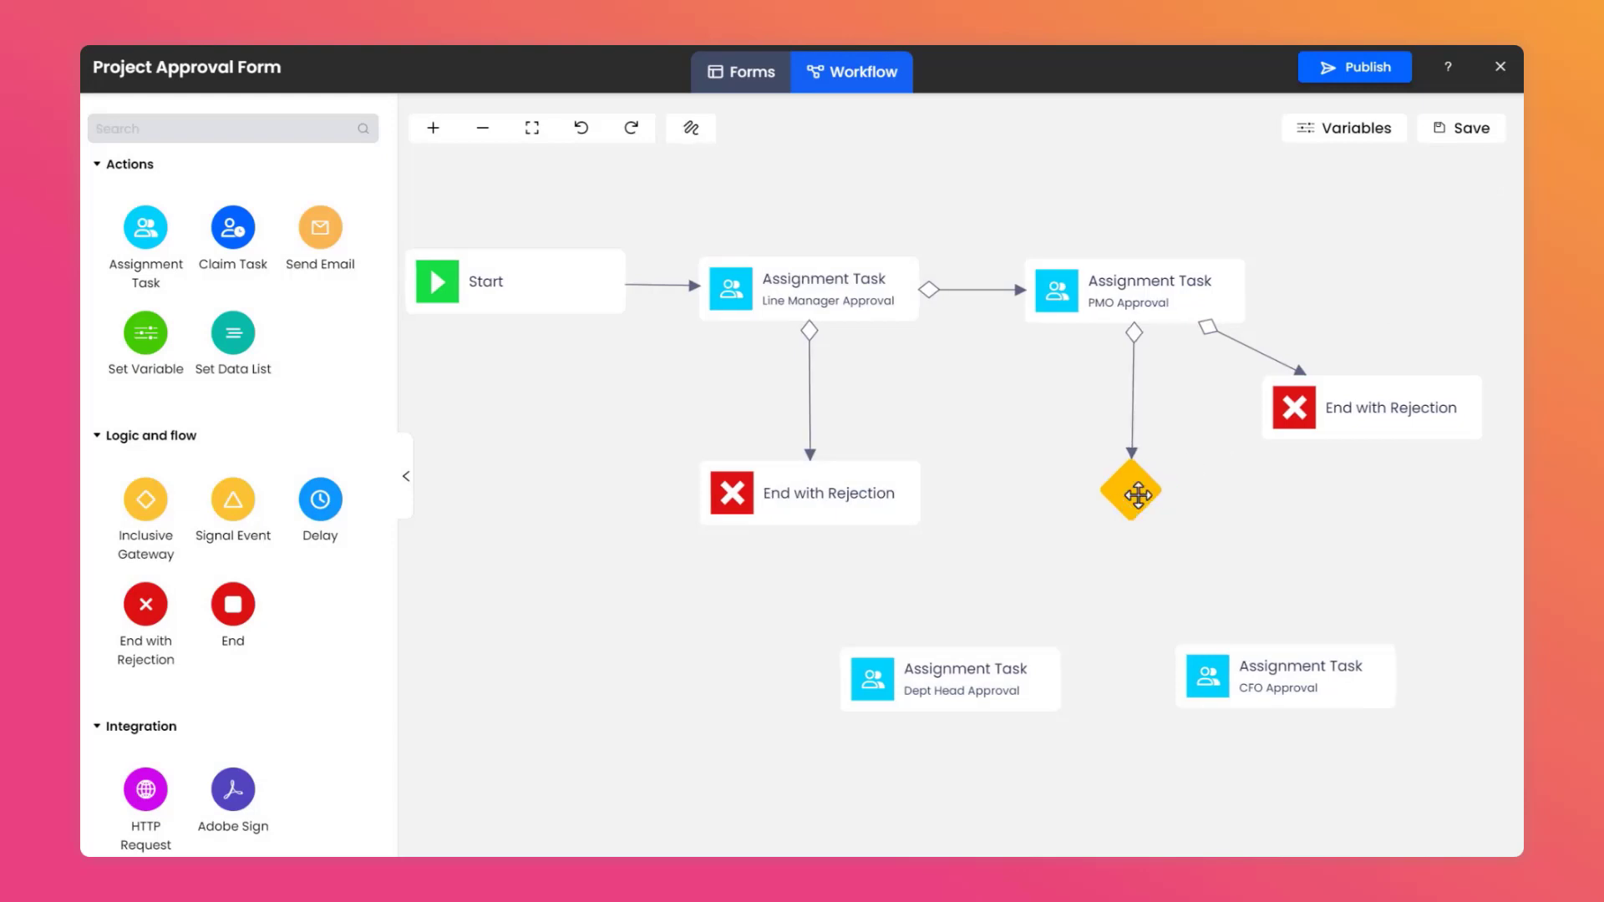
{"action": "mouse_move", "coordinate": [1191, 535]}
{"action": "left_mouse_down"}
{"action": "mouse_move", "coordinate": [1118, 542]}
{"action": "mouse_move", "coordinate": [965, 615]}
{"action": "mouse_move", "coordinate": [963, 669]}
{"action": "left_mouse_up"}
Step: Add a condition to the flow from the gateway to Dept Head Approval, using the workflow variable Rate of profit as its left-hand expression
{"action": "left_click", "coordinate": [1084, 491]}
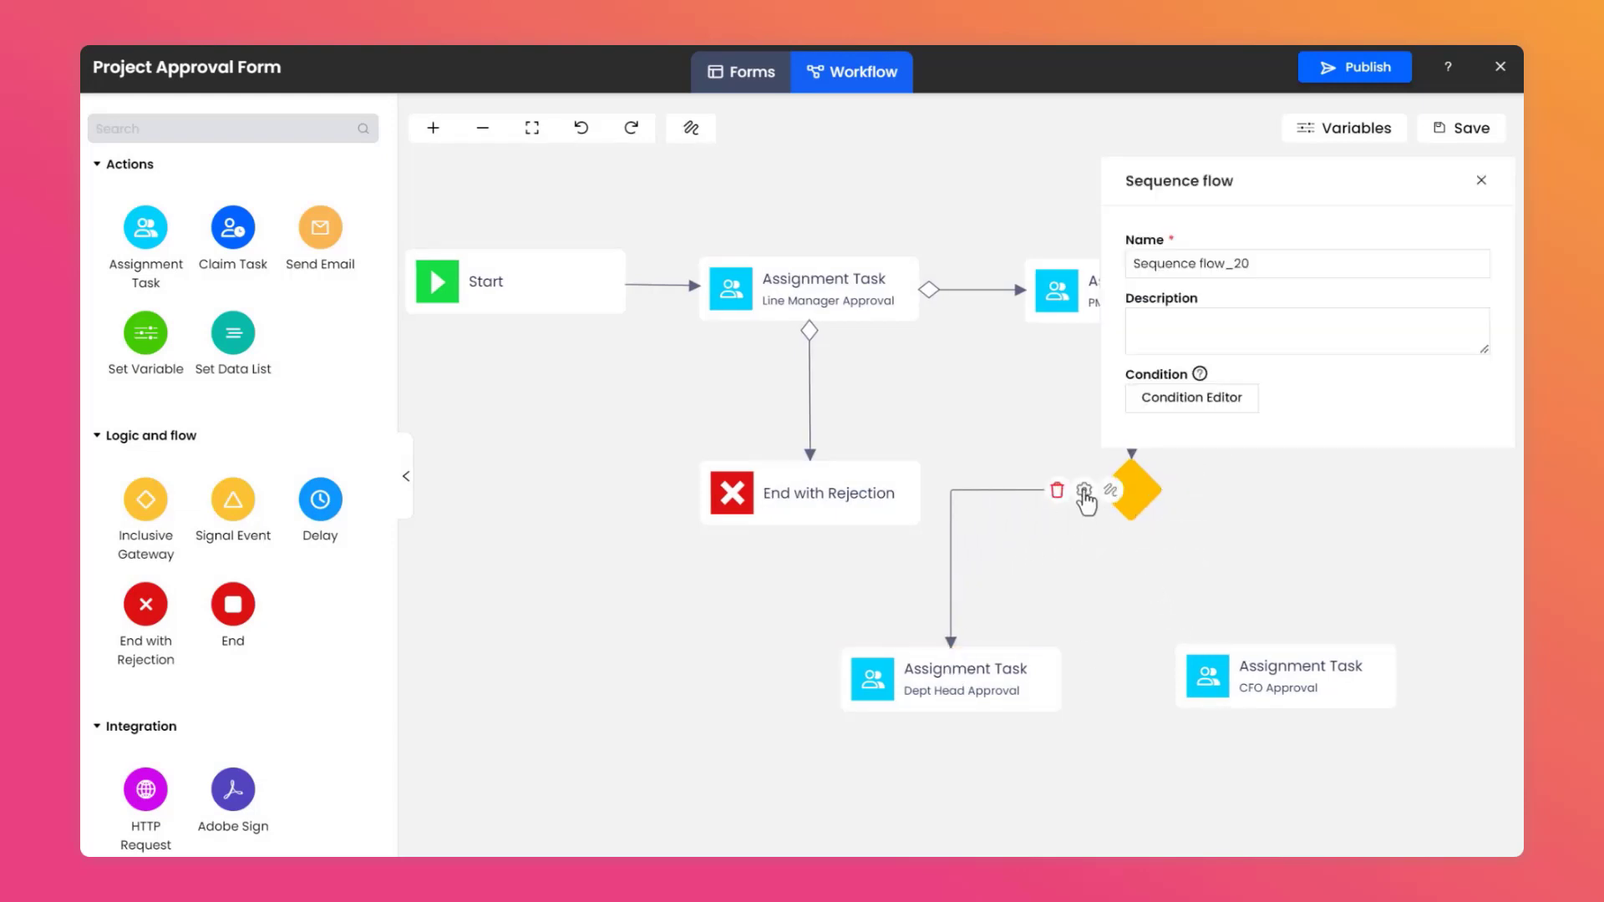
{"action": "left_click", "coordinate": [1195, 408]}
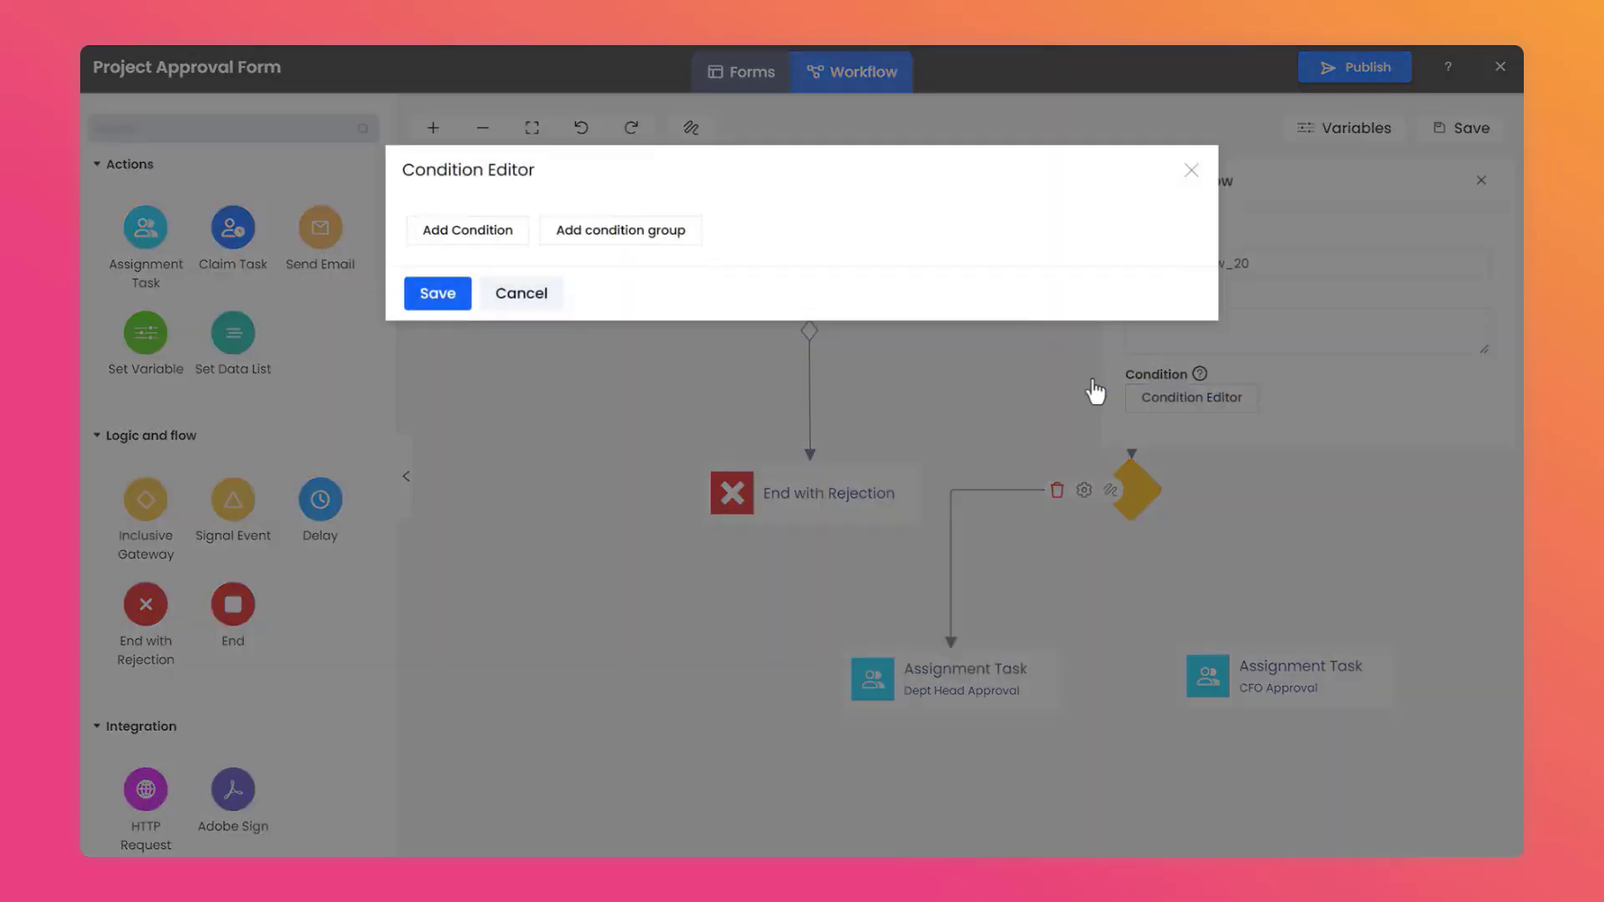
{"action": "left_click", "coordinate": [492, 237]}
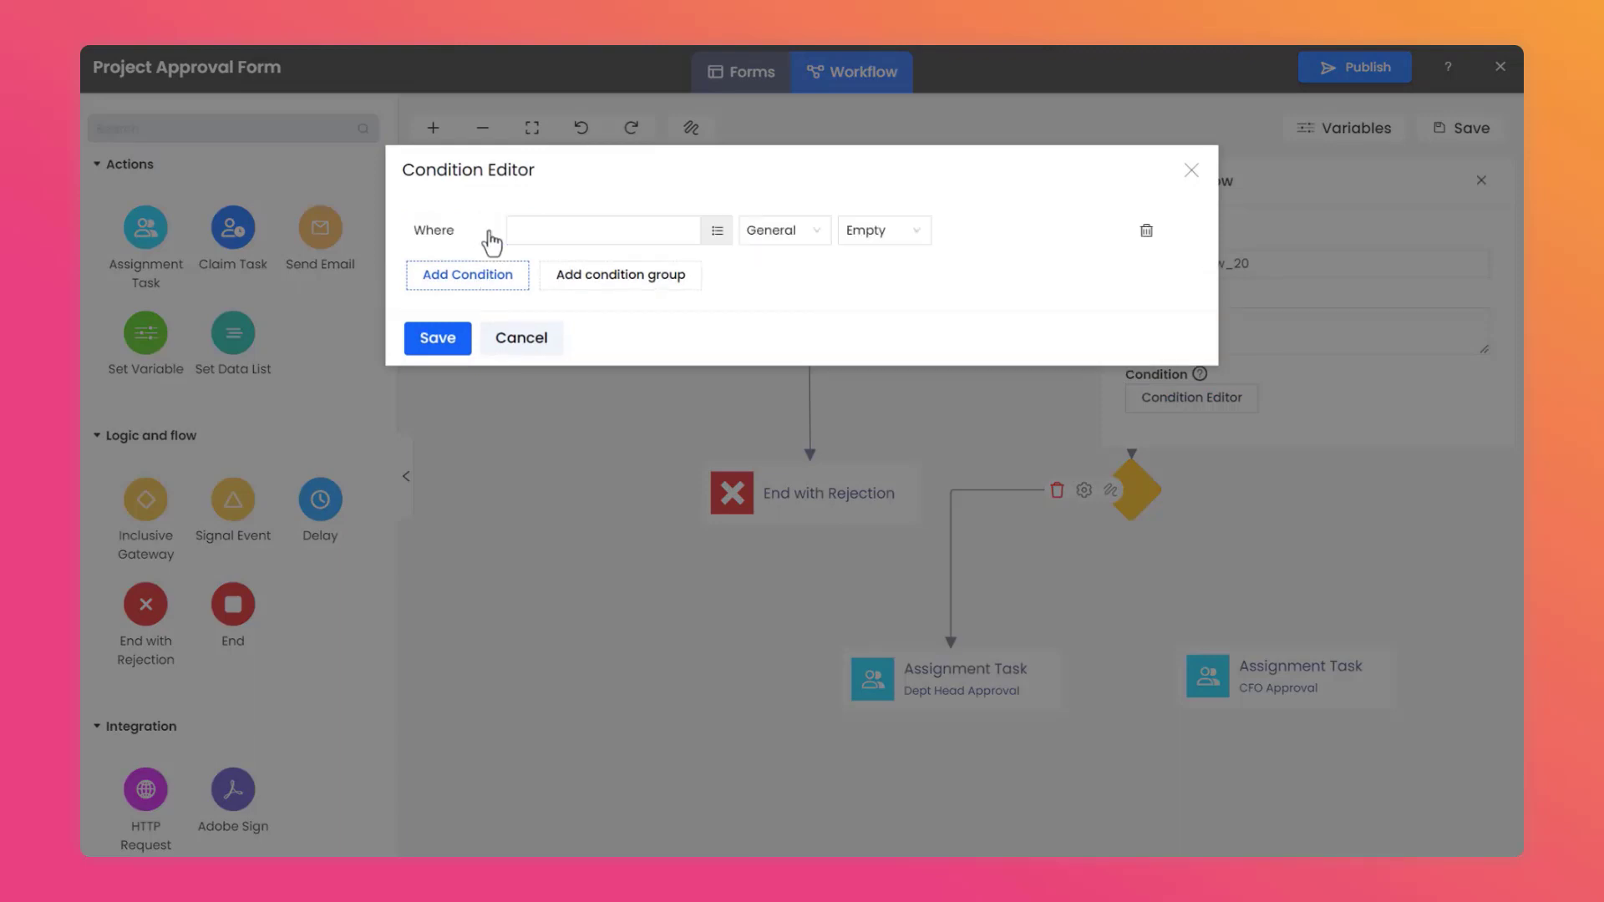
{"action": "left_click", "coordinate": [715, 234]}
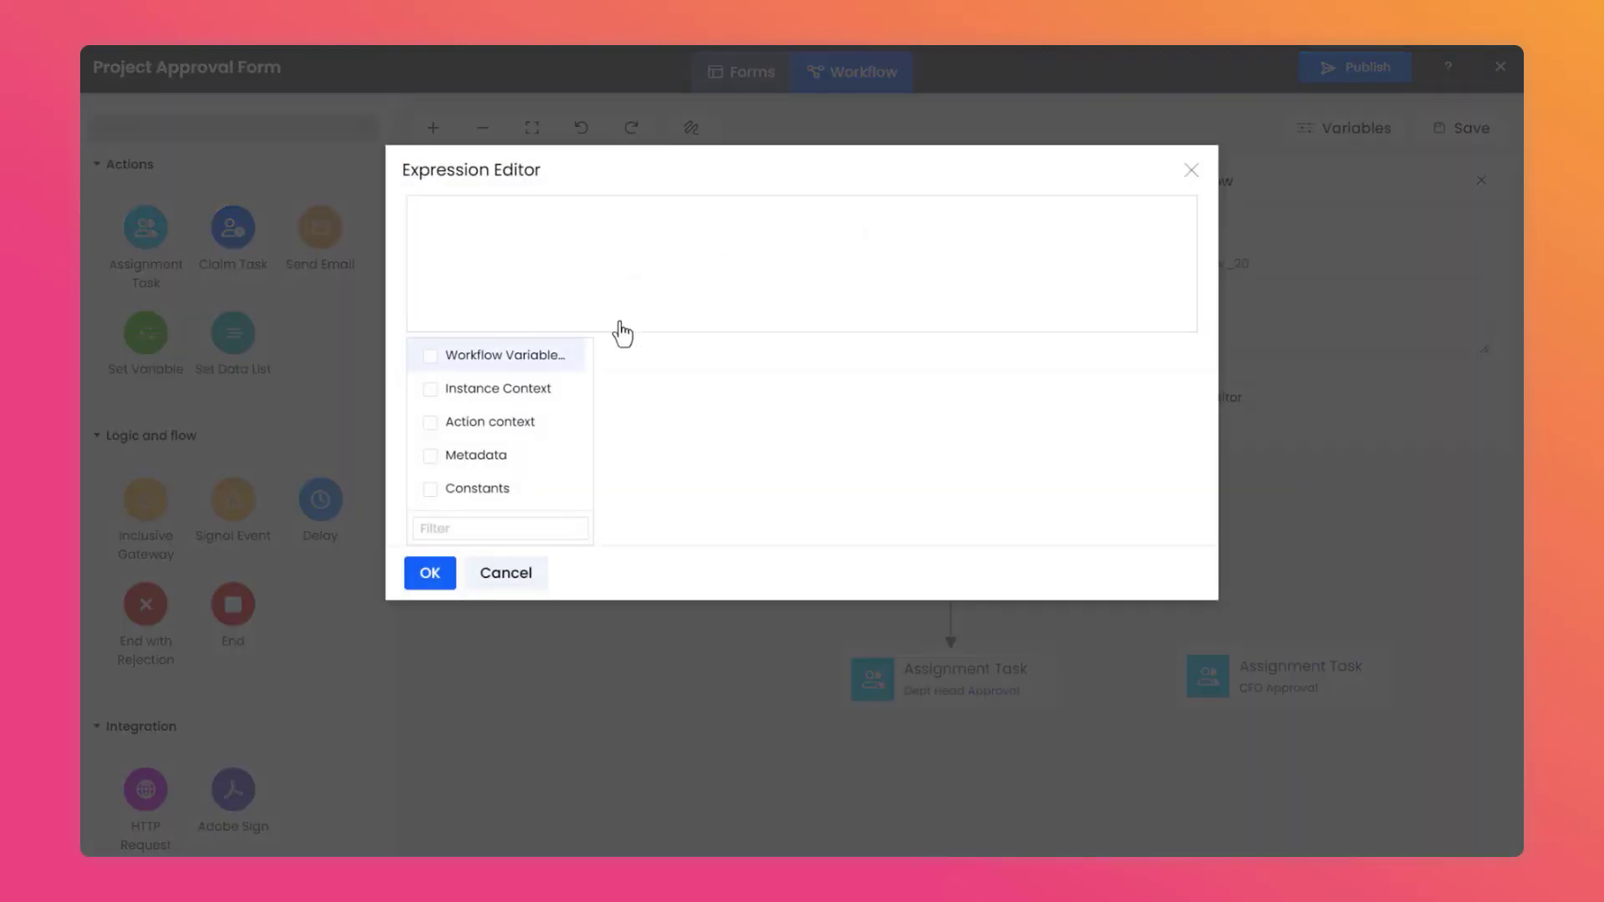
{"action": "left_click", "coordinate": [575, 357]}
{"action": "scroll", "coordinate": [687, 399], "scroll_direction": "down", "scroll_amount": 1}
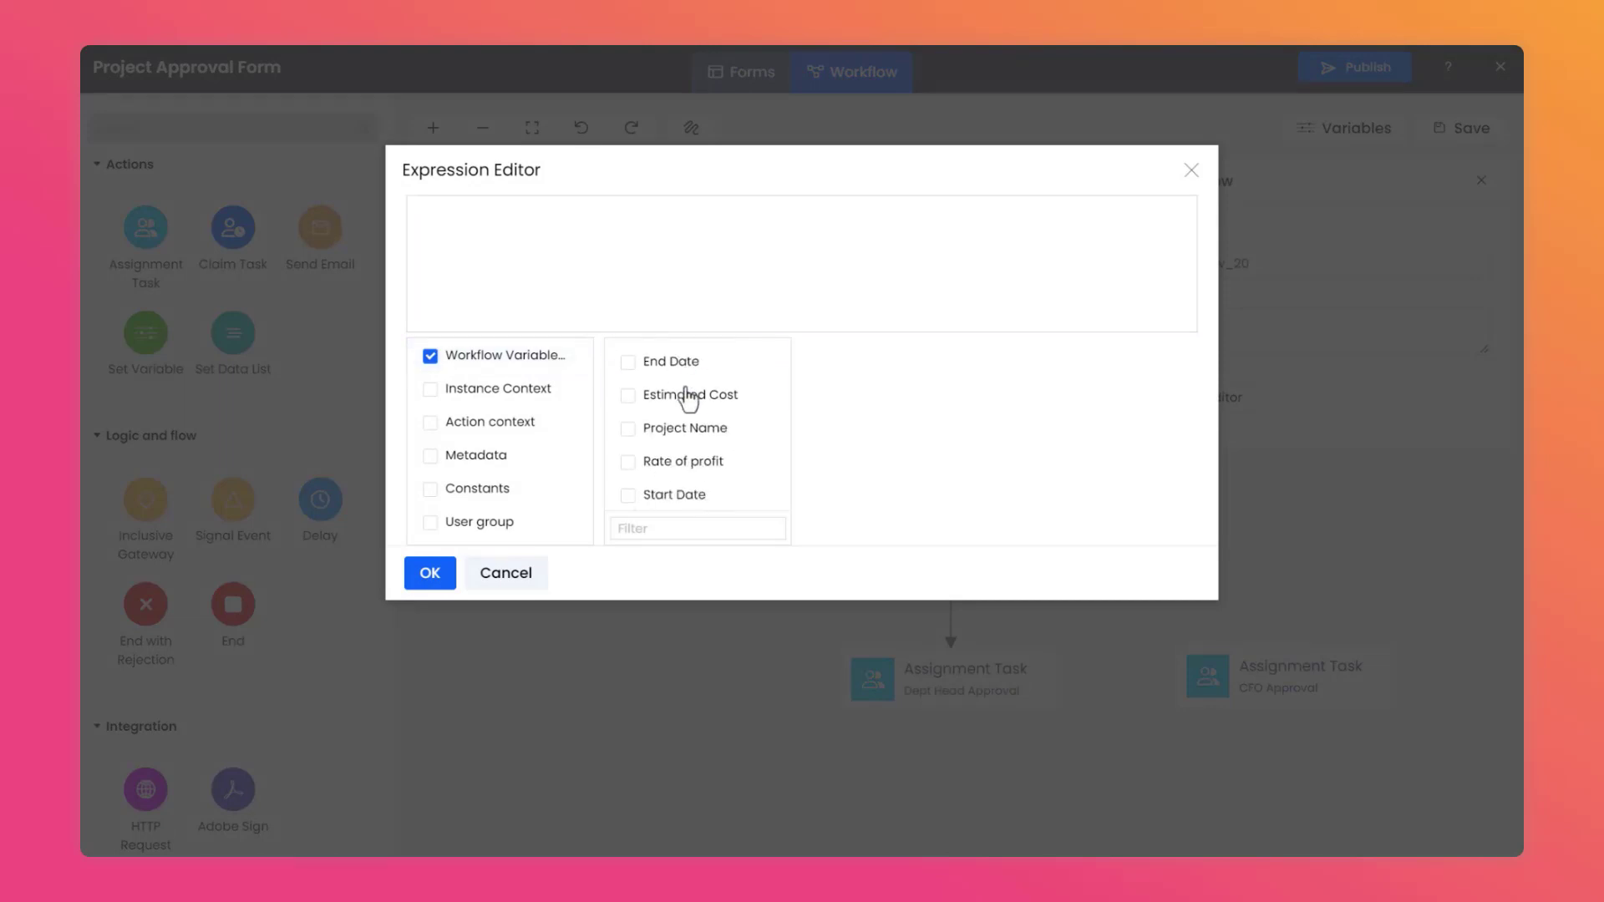
{"action": "left_click", "coordinate": [738, 481]}
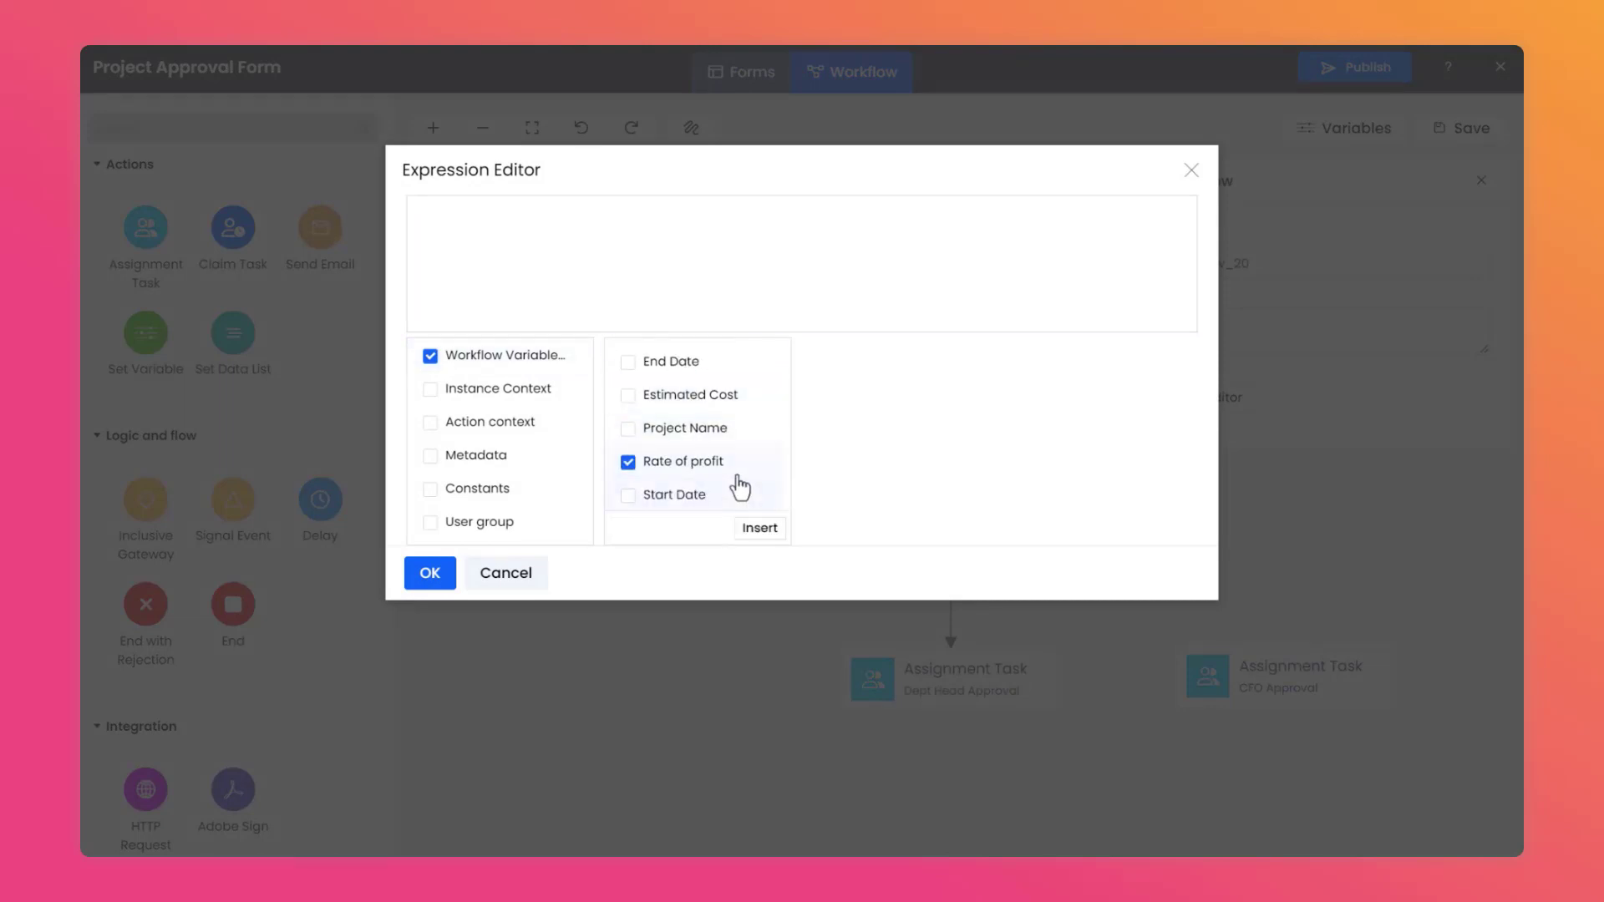
{"action": "left_click", "coordinate": [760, 528]}
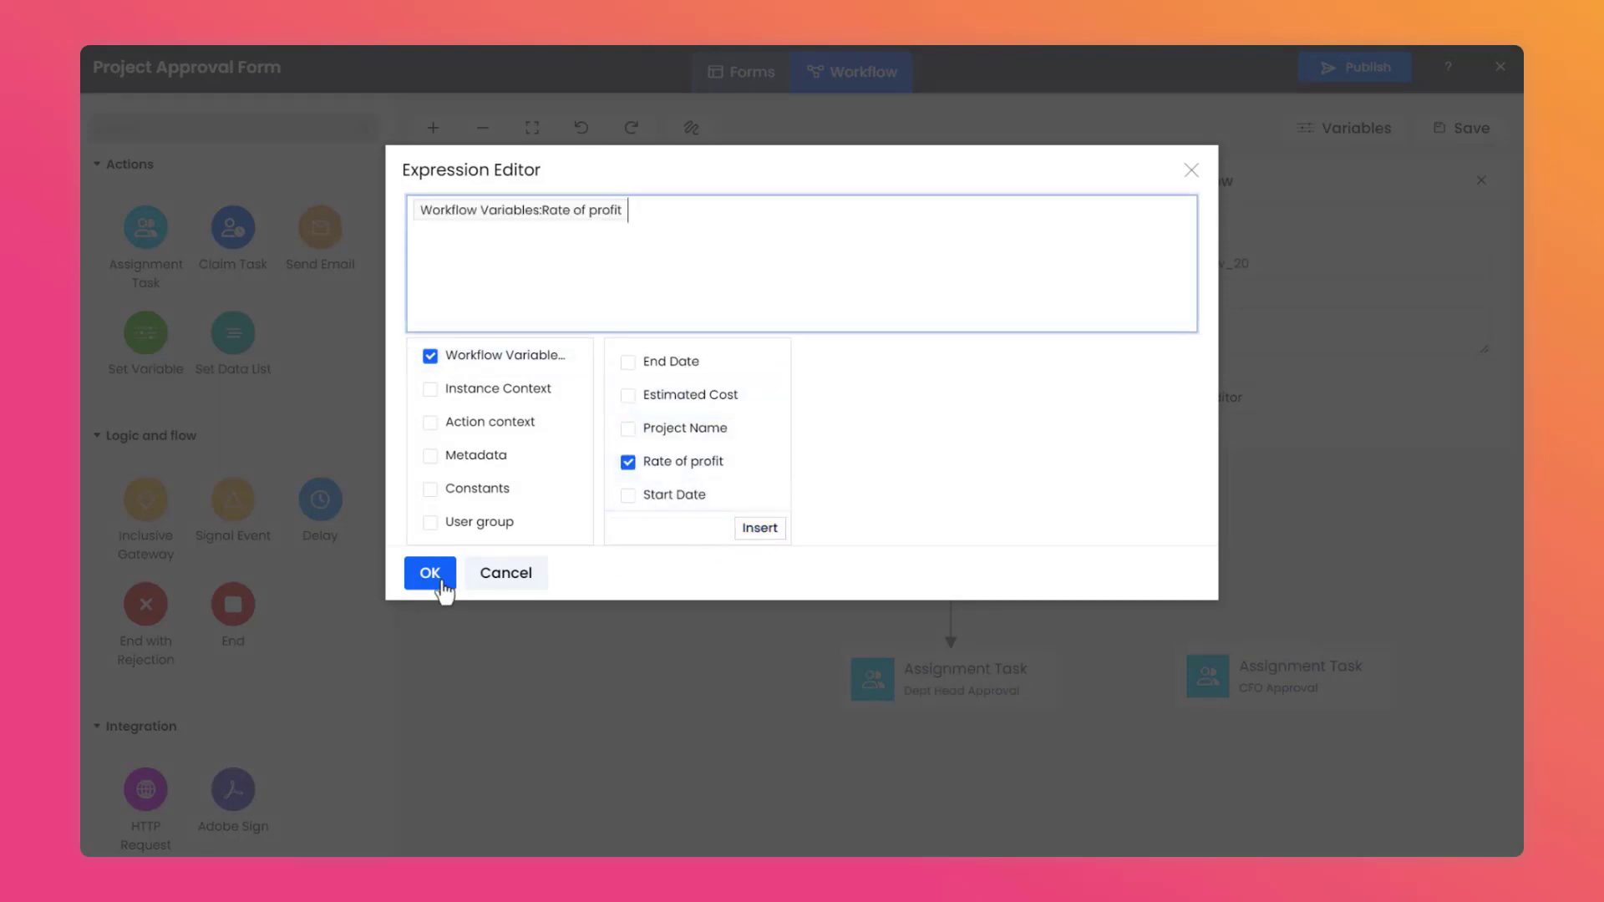
{"action": "left_click", "coordinate": [444, 584]}
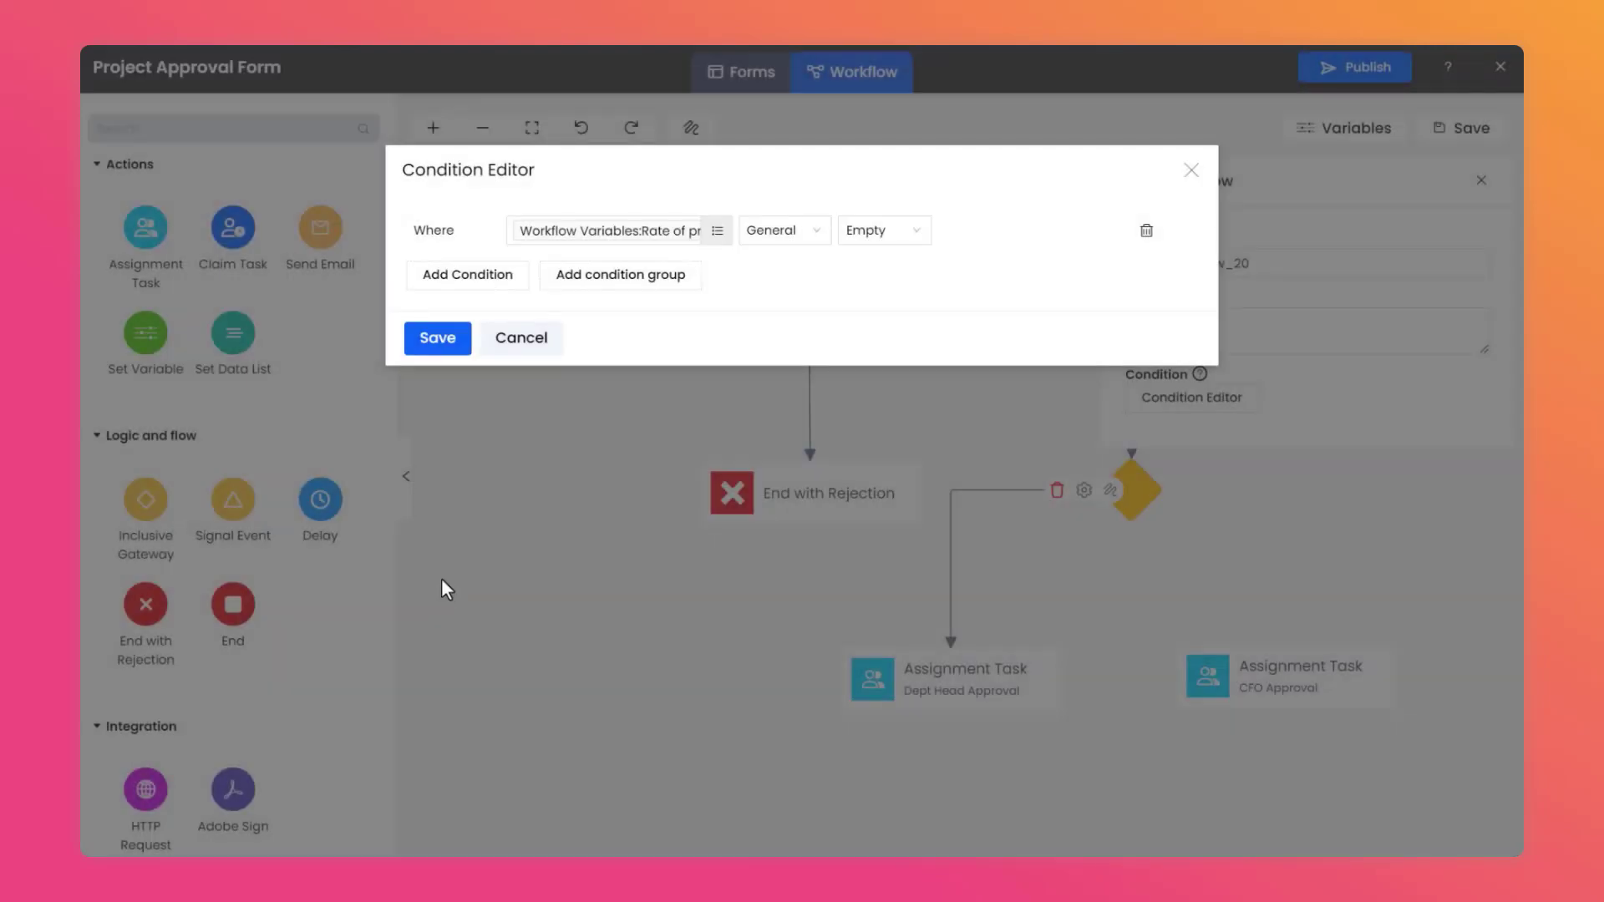
Step: Set the Rate of profit condition to type Number with operator >= and value 0.2, and save it
{"action": "left_click", "coordinate": [807, 236]}
{"action": "left_click", "coordinate": [813, 334]}
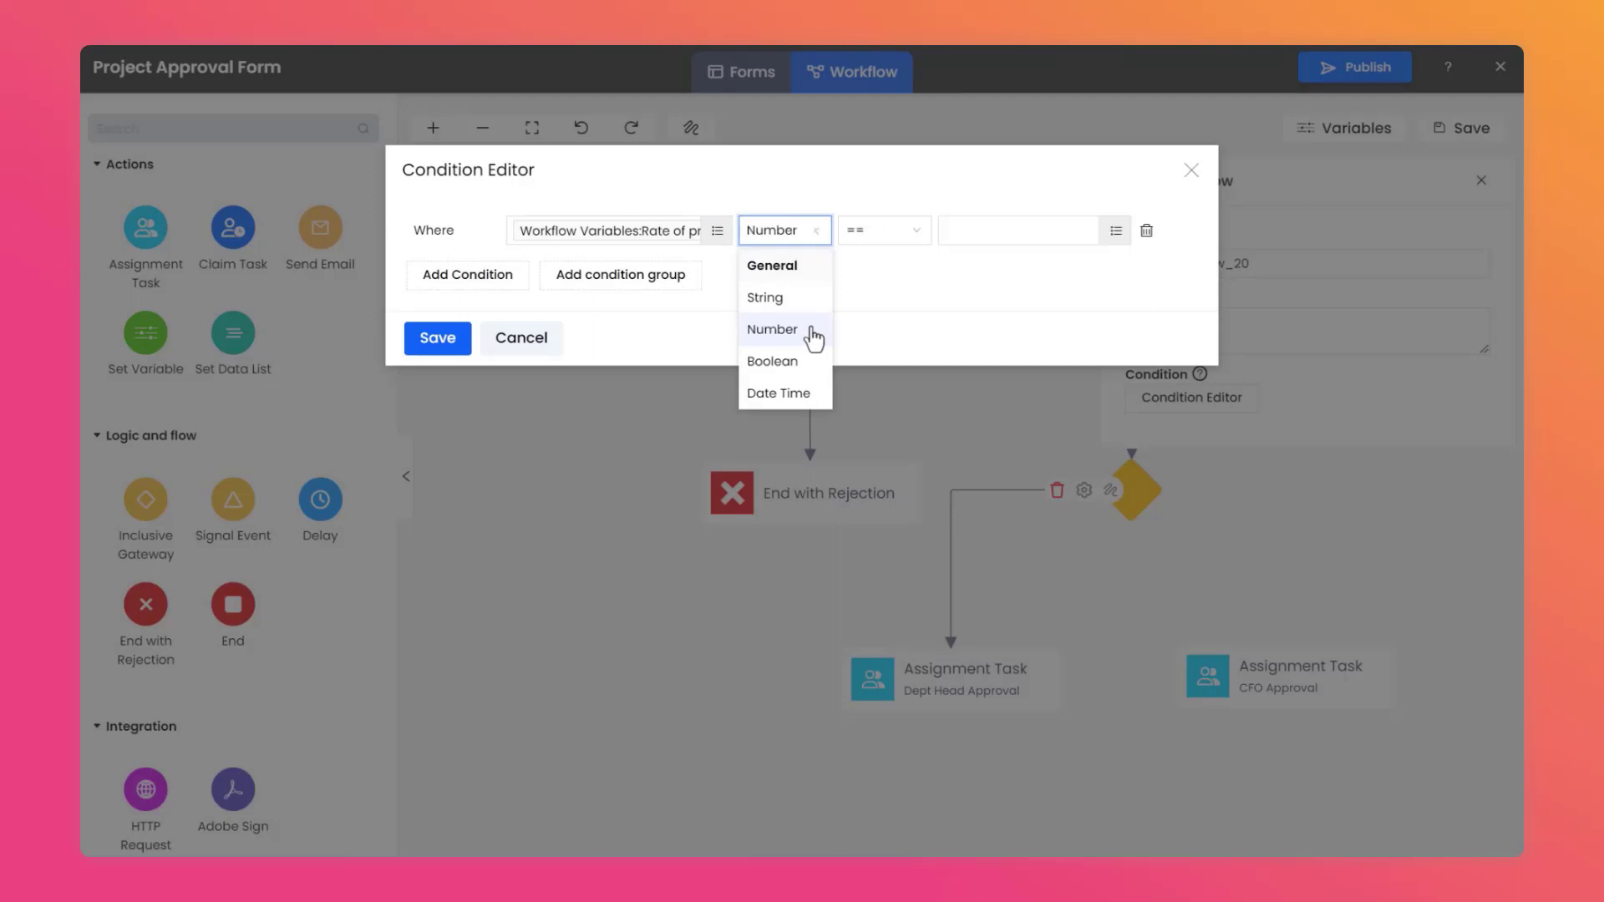
{"action": "left_click", "coordinate": [918, 241]}
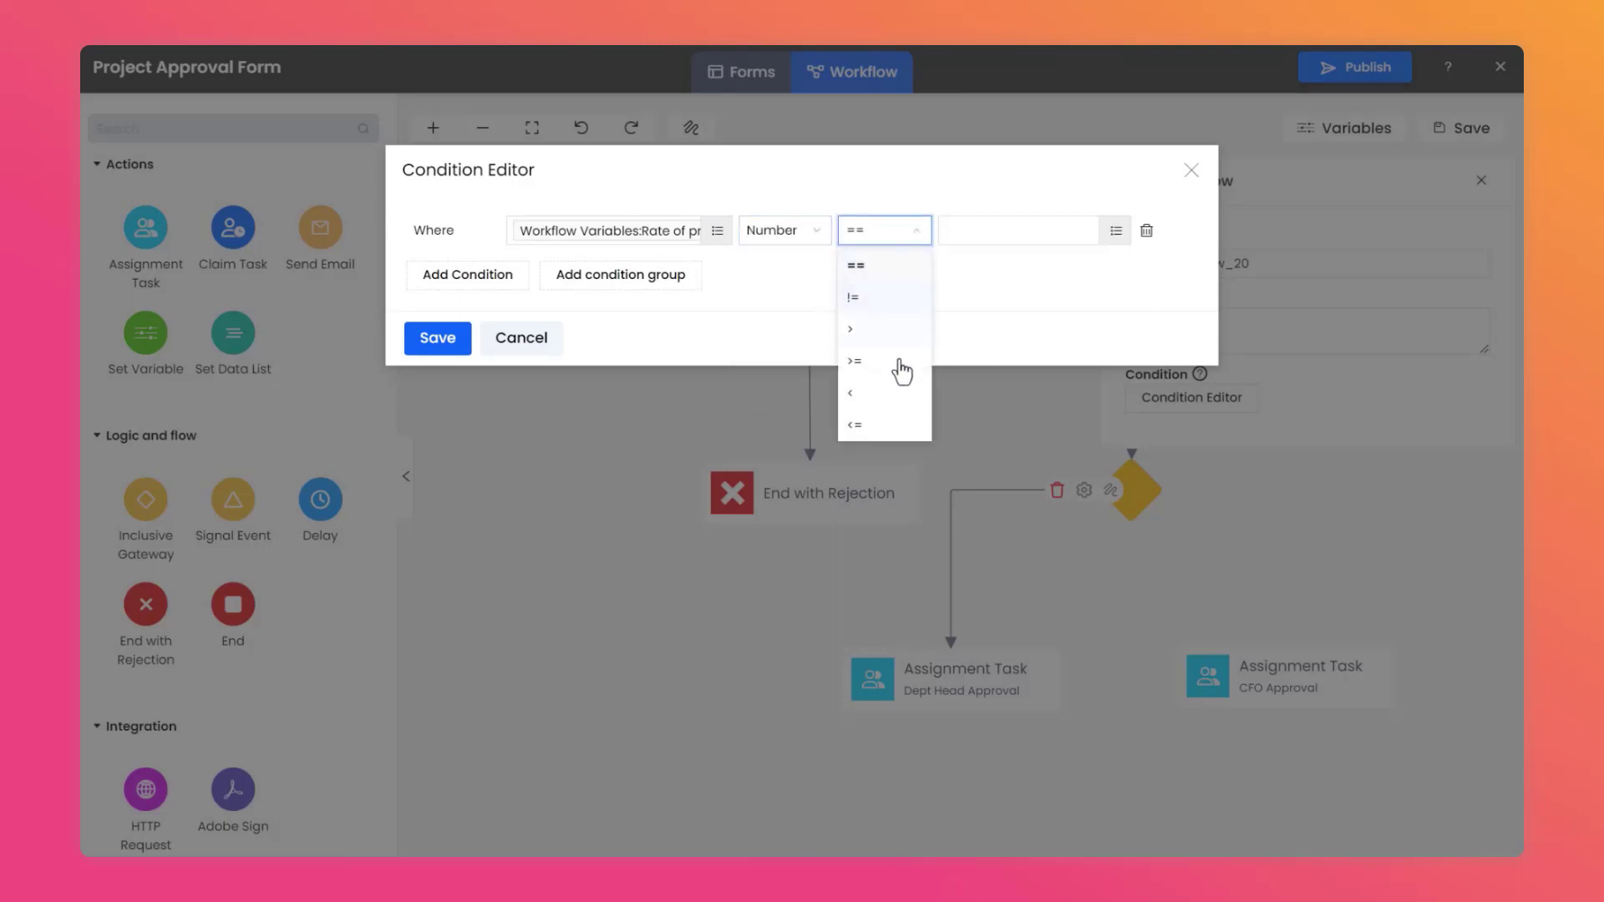
{"action": "left_click", "coordinate": [901, 364]}
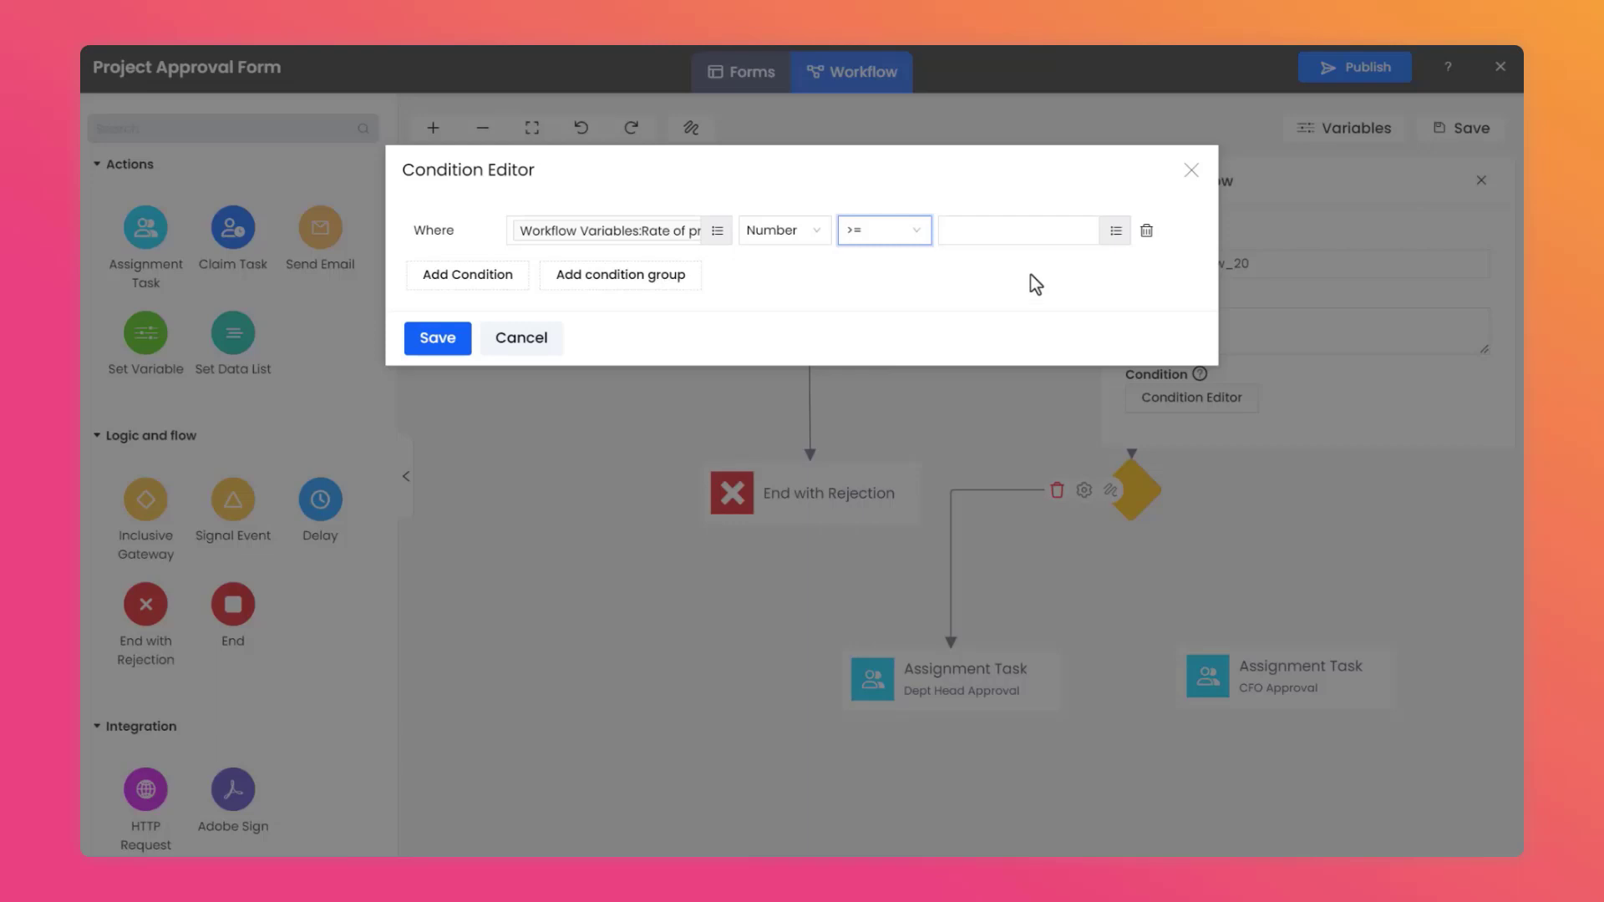
{"action": "left_click", "coordinate": [1116, 230]}
{"action": "left_click", "coordinate": [497, 225]}
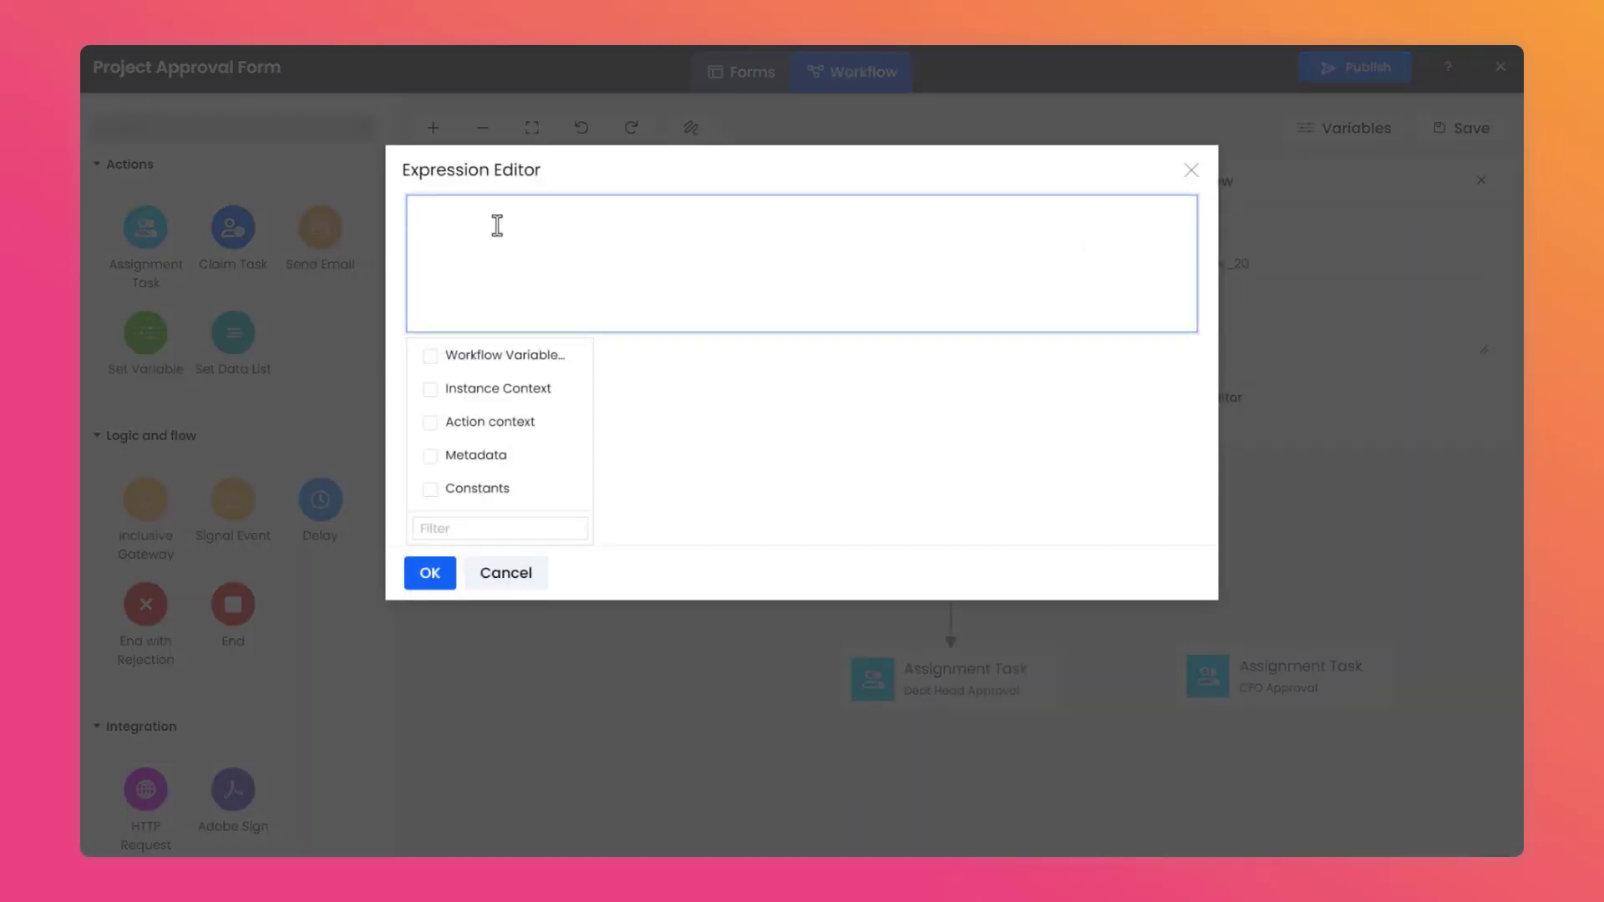
{"action": "type", "text": "0.2"}
{"action": "left_click", "coordinate": [431, 574]}
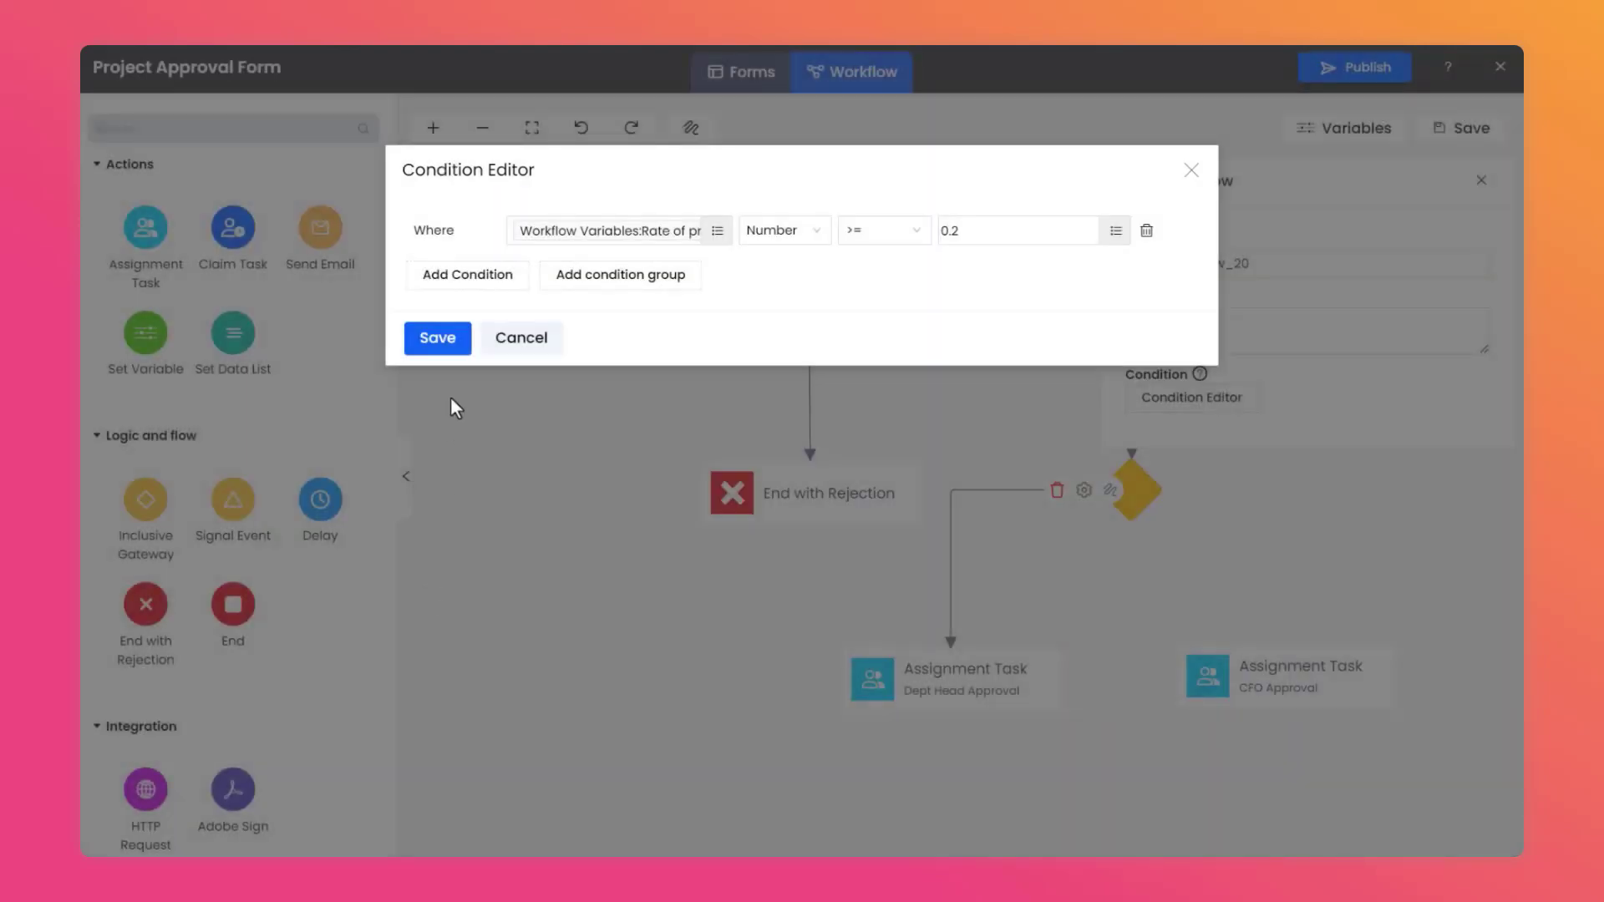
{"action": "left_click", "coordinate": [437, 338]}
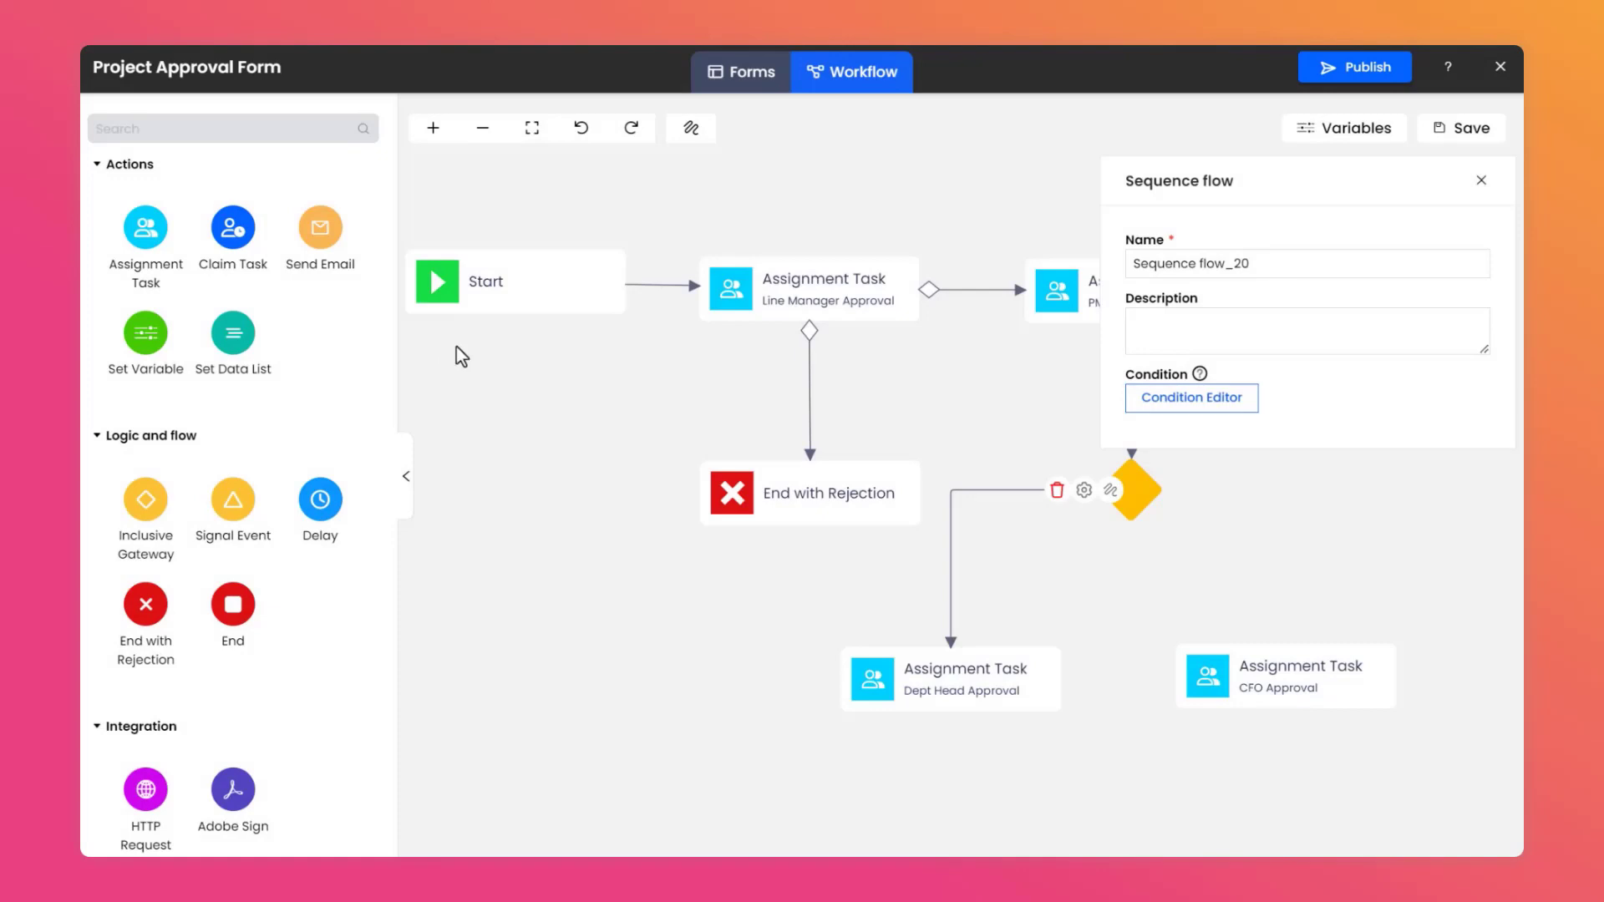
Step: Connect the inclusive gateway to the CFO Approval task with a right-angled sequence flow
{"action": "left_click", "coordinate": [931, 386]}
{"action": "left_click", "coordinate": [1129, 489]}
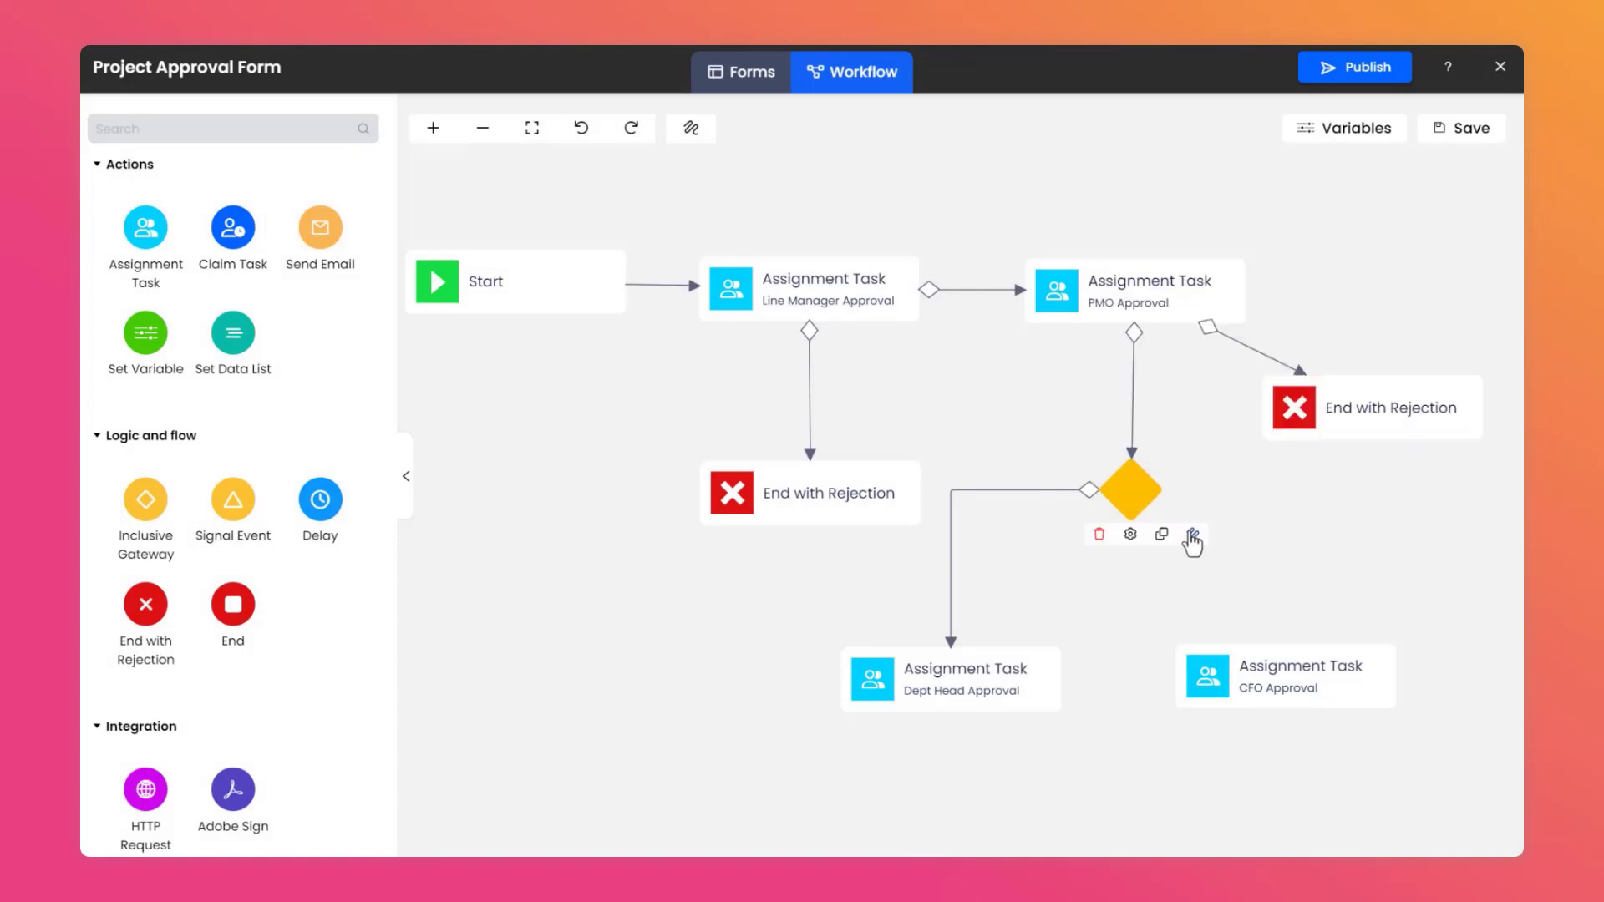
{"action": "mouse_move", "coordinate": [1194, 534]}
{"action": "left_mouse_down"}
{"action": "mouse_move", "coordinate": [1346, 669]}
{"action": "mouse_move", "coordinate": [1291, 669]}
{"action": "left_mouse_up"}
Step: Add a condition to the flow from the gateway to CFO Approval, using the workflow variable Rate of profit as its left-hand expression
{"action": "left_click", "coordinate": [1230, 491]}
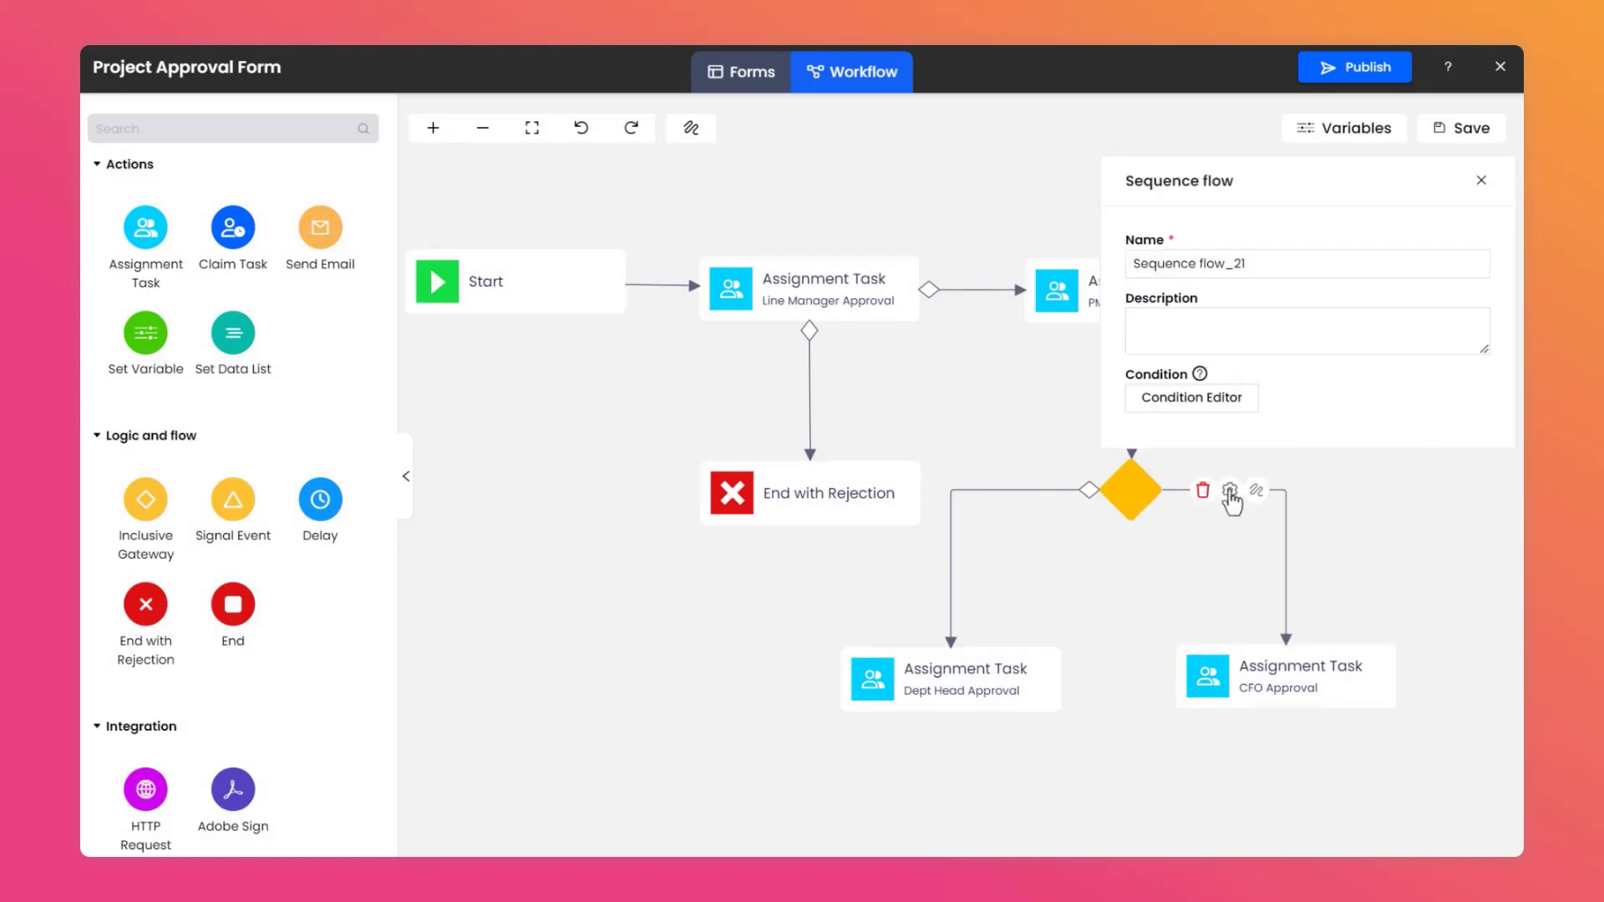
{"action": "left_click", "coordinate": [1191, 397]}
{"action": "left_click", "coordinate": [466, 229]}
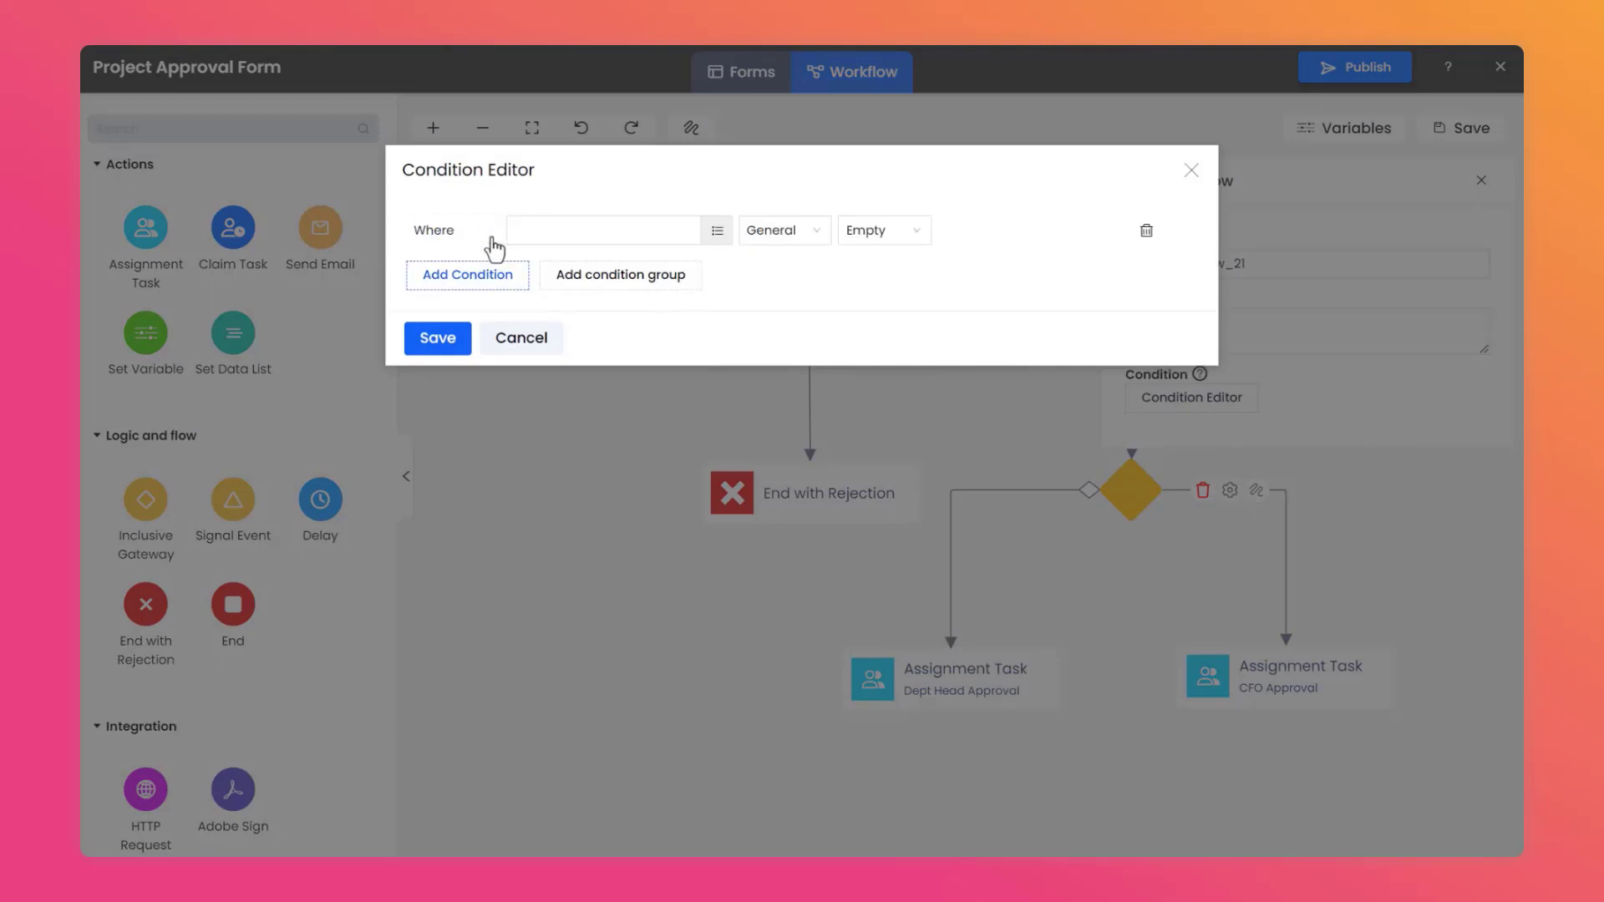
{"action": "left_click", "coordinate": [717, 238]}
{"action": "left_click", "coordinate": [555, 357]}
{"action": "scroll", "coordinate": [701, 418], "scroll_direction": "down", "scroll_amount": 2}
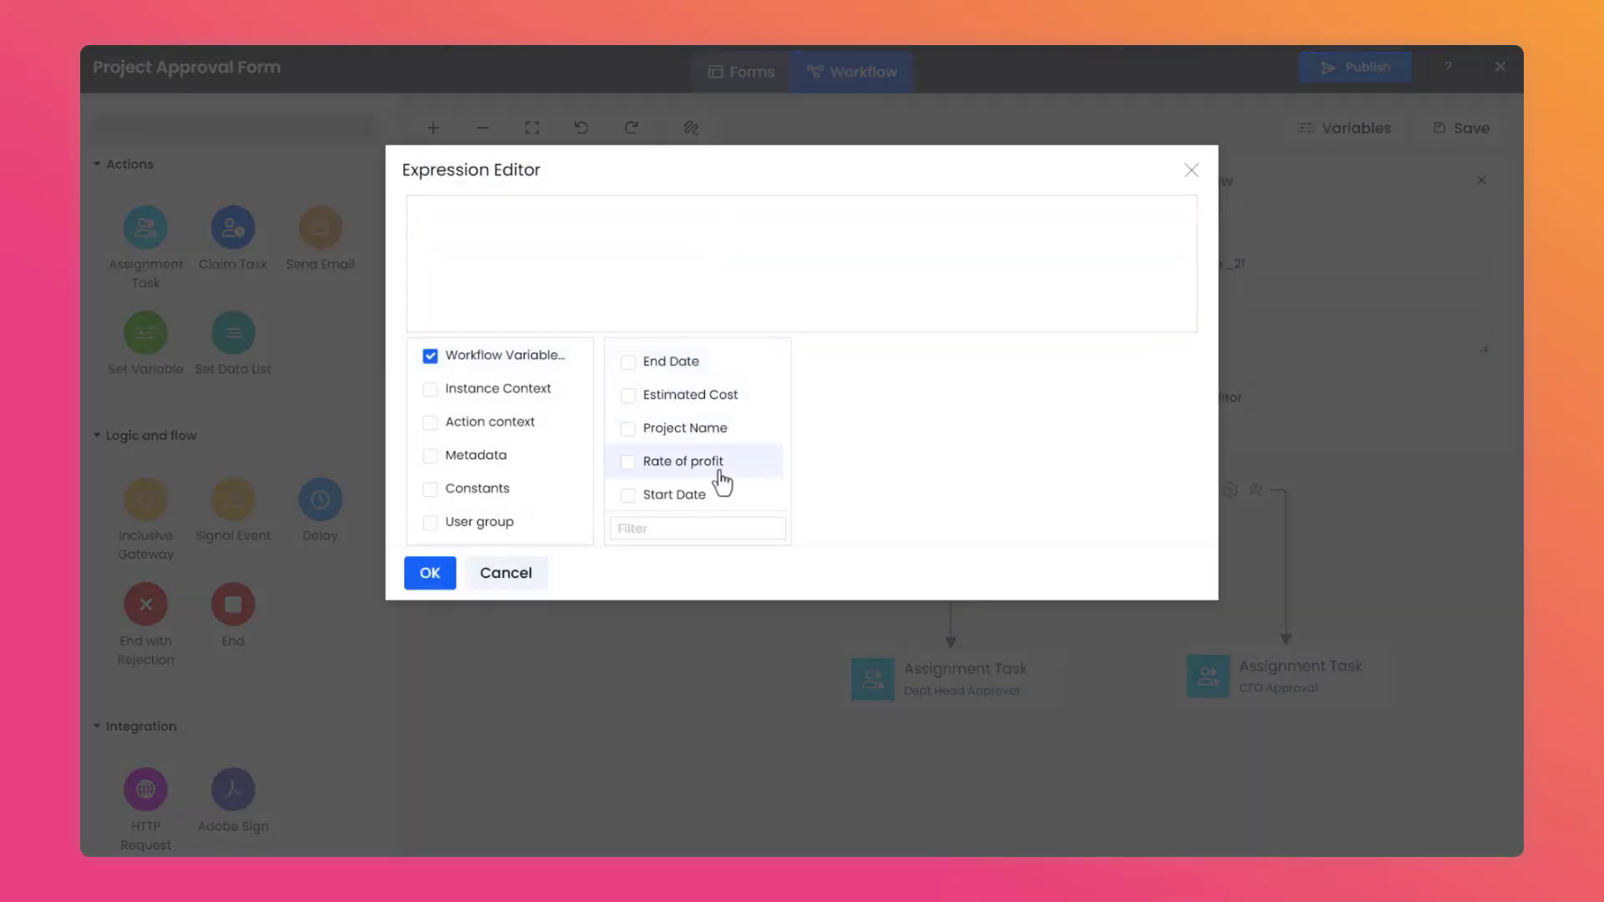
{"action": "left_click", "coordinate": [720, 472]}
{"action": "left_click", "coordinate": [760, 528]}
{"action": "left_click", "coordinate": [430, 573]}
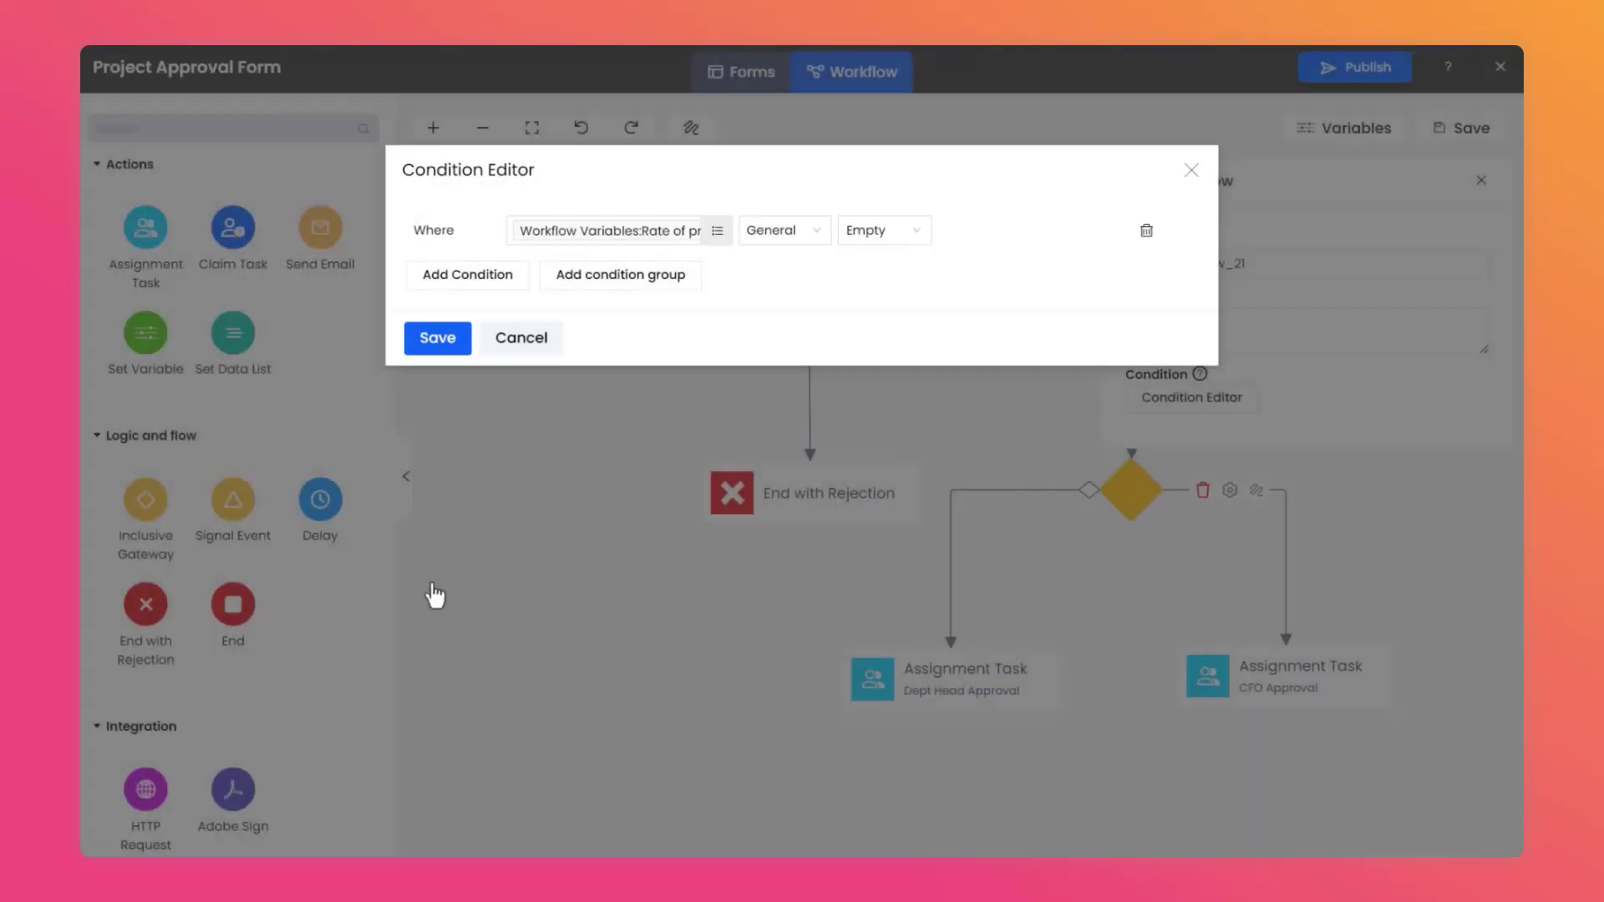
Step: Set the Rate of profit condition to type Number with operator < and value 0.2, and save the condition and the workflow
{"action": "left_click", "coordinate": [783, 231]}
{"action": "left_click", "coordinate": [809, 330]}
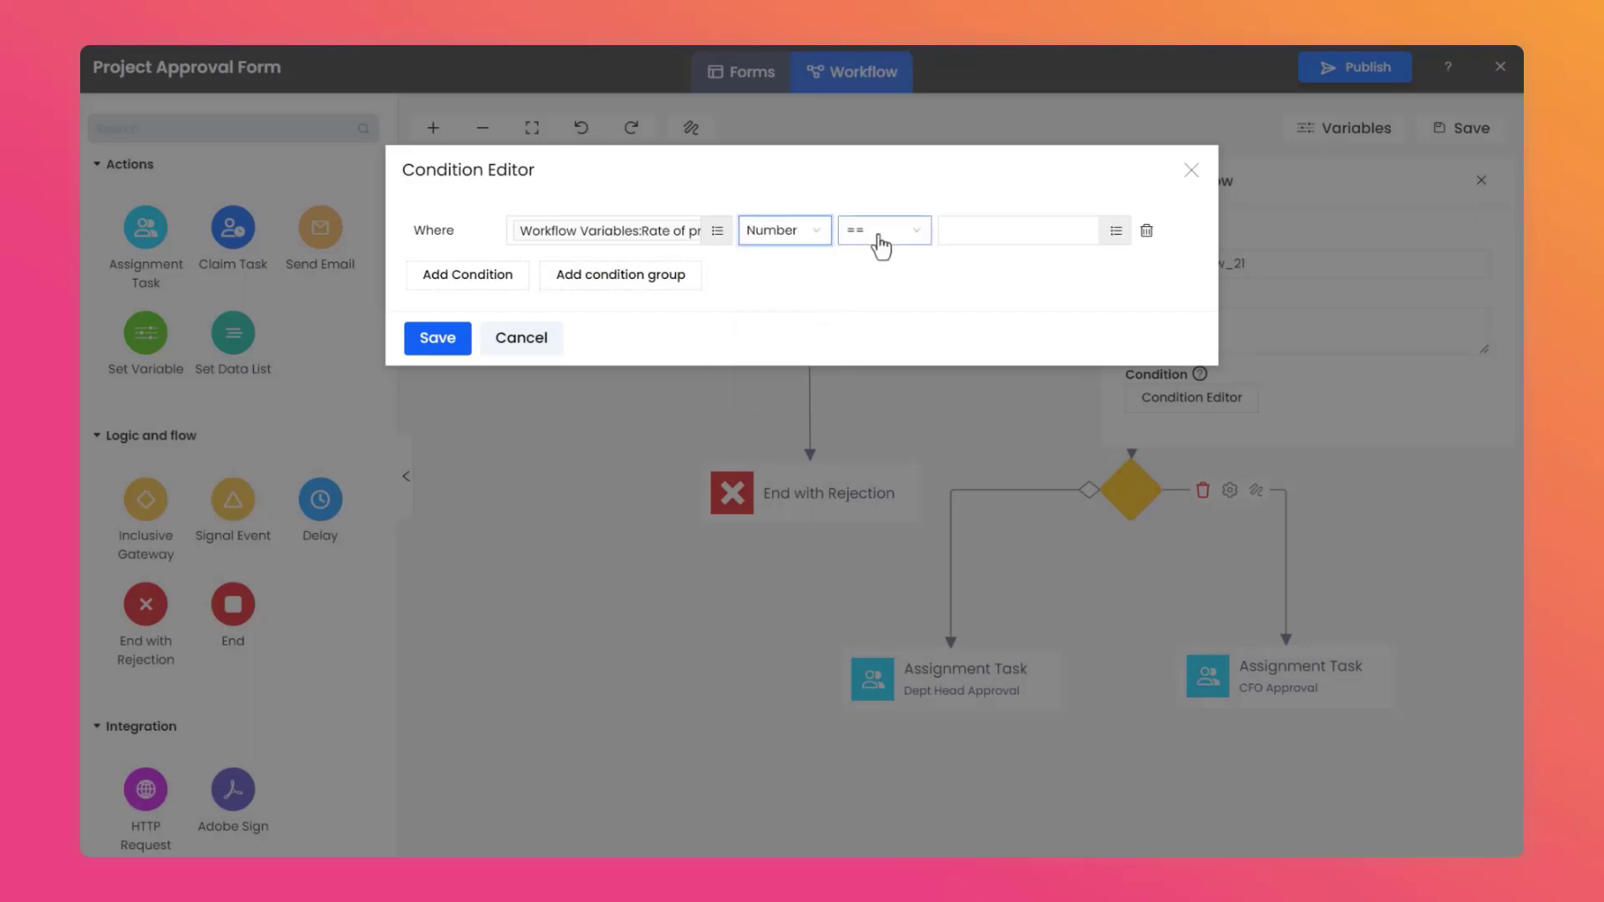
{"action": "left_click", "coordinate": [880, 242]}
{"action": "left_click", "coordinate": [893, 393]}
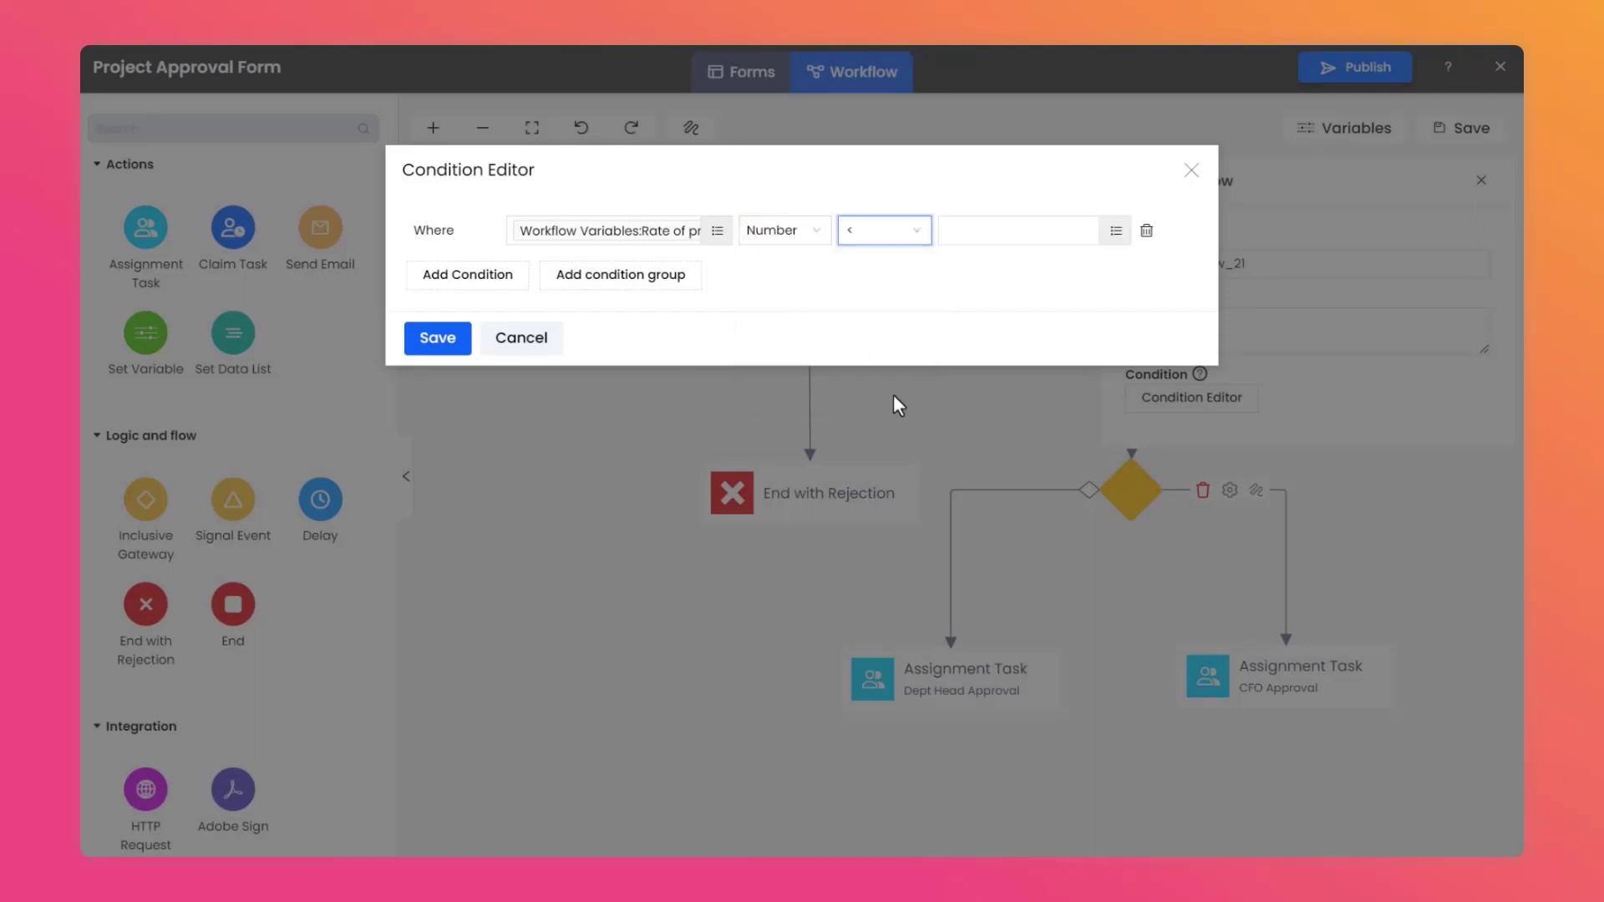
{"action": "left_click", "coordinate": [1115, 232]}
{"action": "left_click", "coordinate": [488, 233]}
{"action": "type", "text": "0.2"}
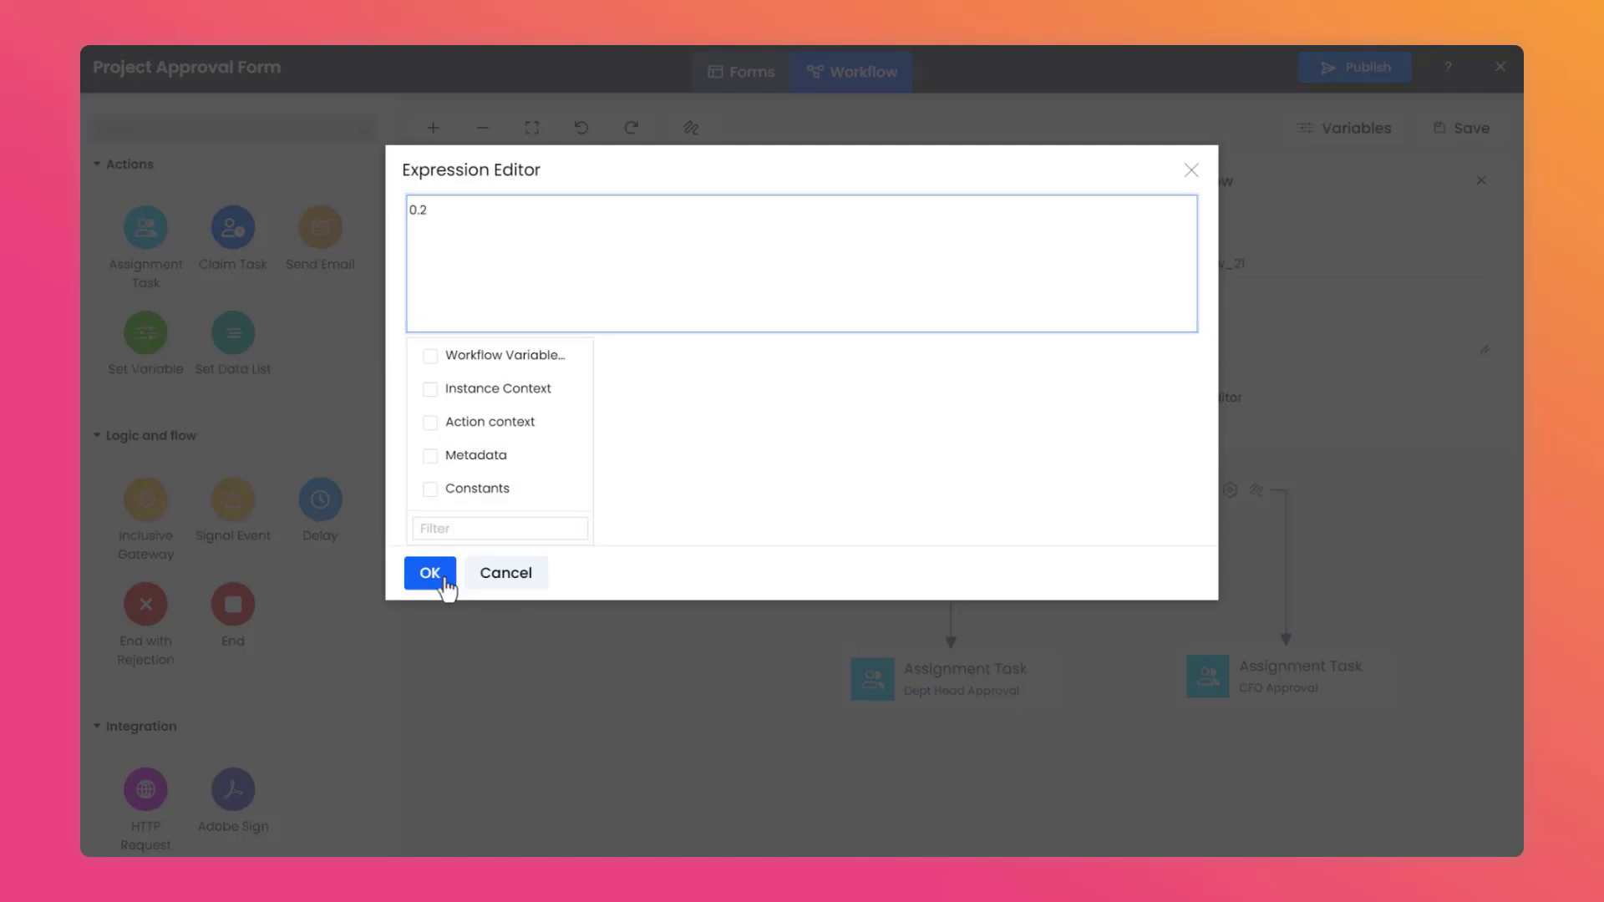
{"action": "left_click", "coordinate": [447, 579]}
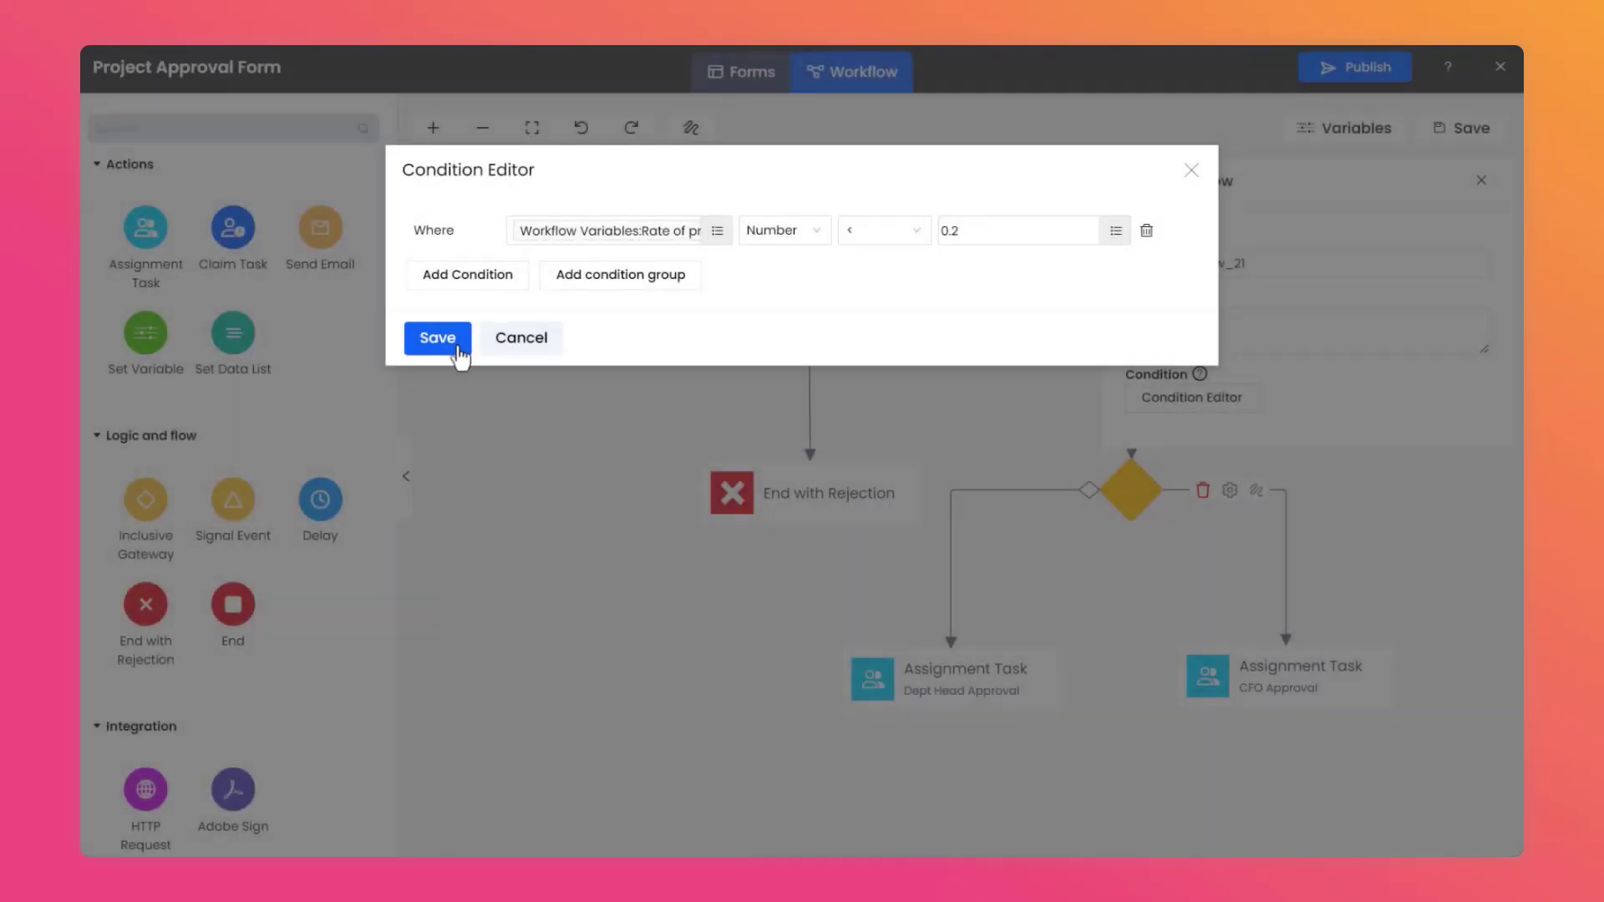
{"action": "left_click", "coordinate": [437, 338]}
{"action": "left_click", "coordinate": [733, 615]}
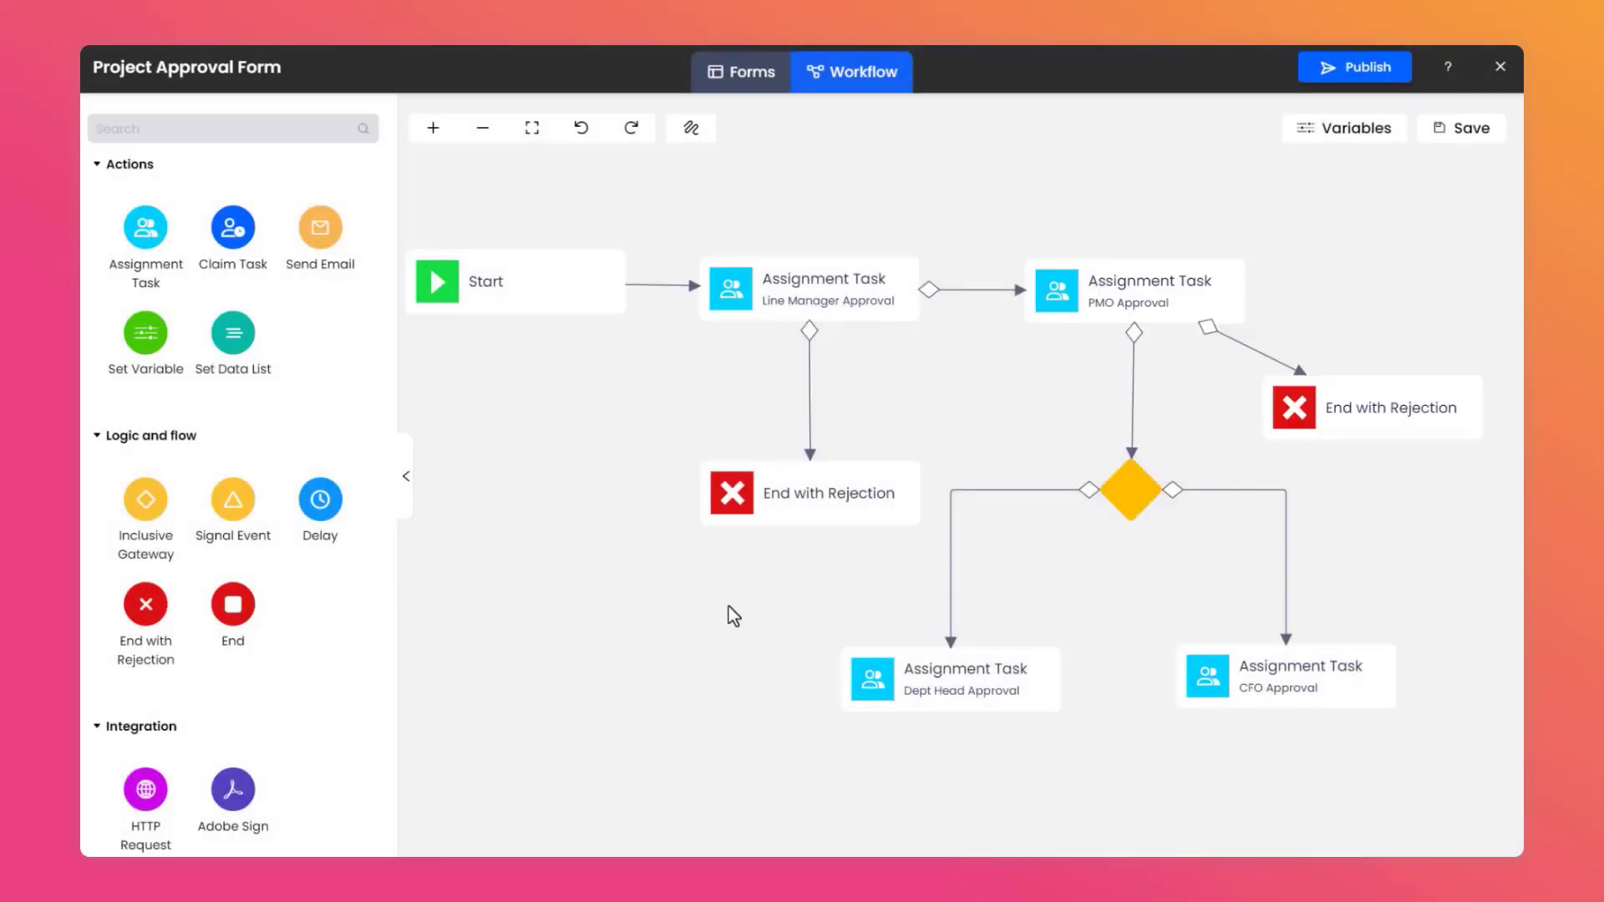
{"action": "left_click", "coordinate": [1458, 134]}
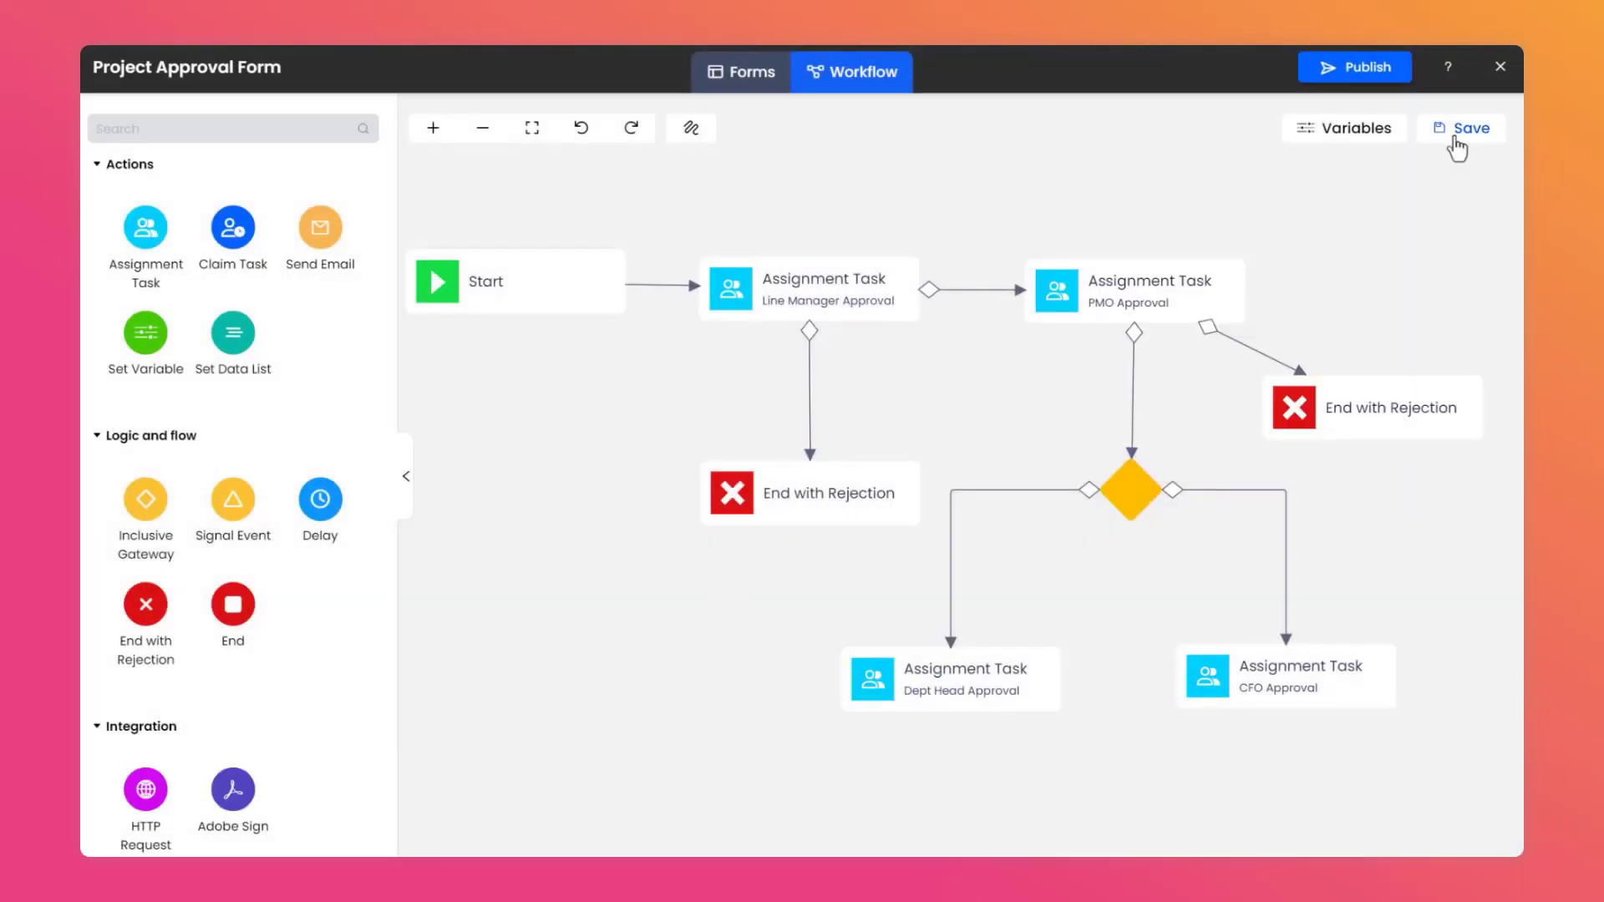